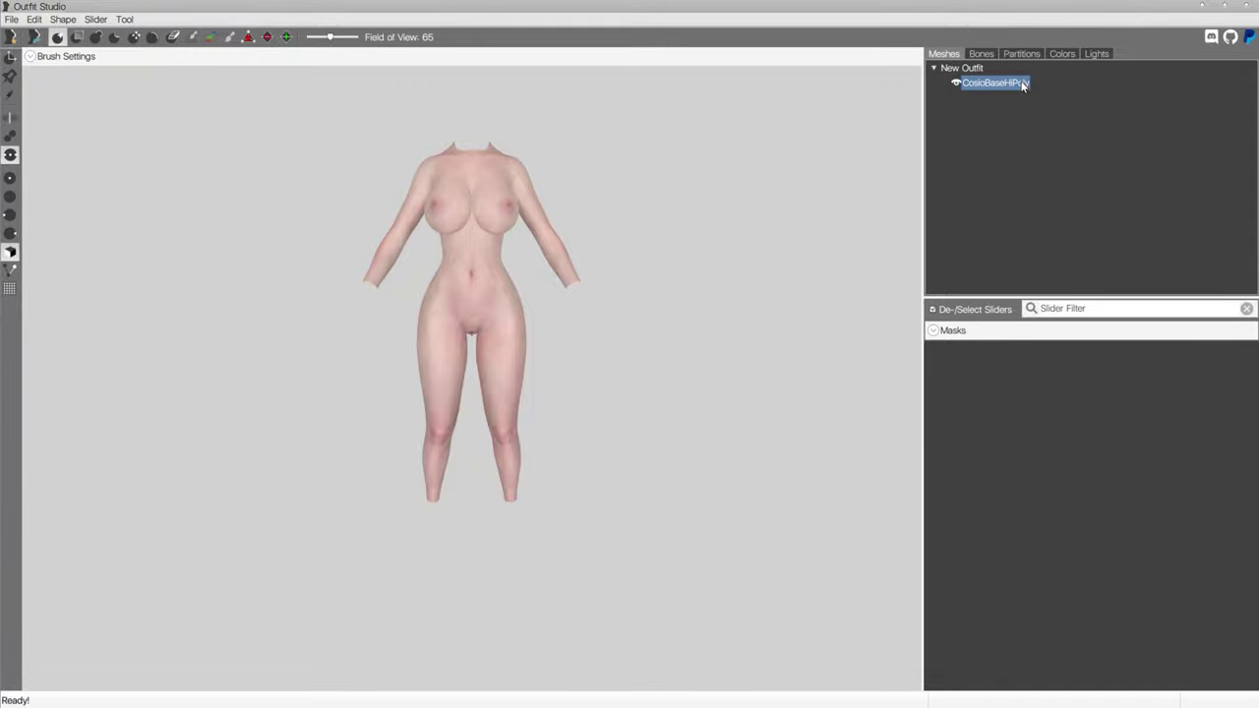
# Step: Delete the current CosioBaseHiPoly mesh and import the low-weight body from femalebody_0.nif
pyautogui.press('Delete')
pyautogui.click(12, 19)
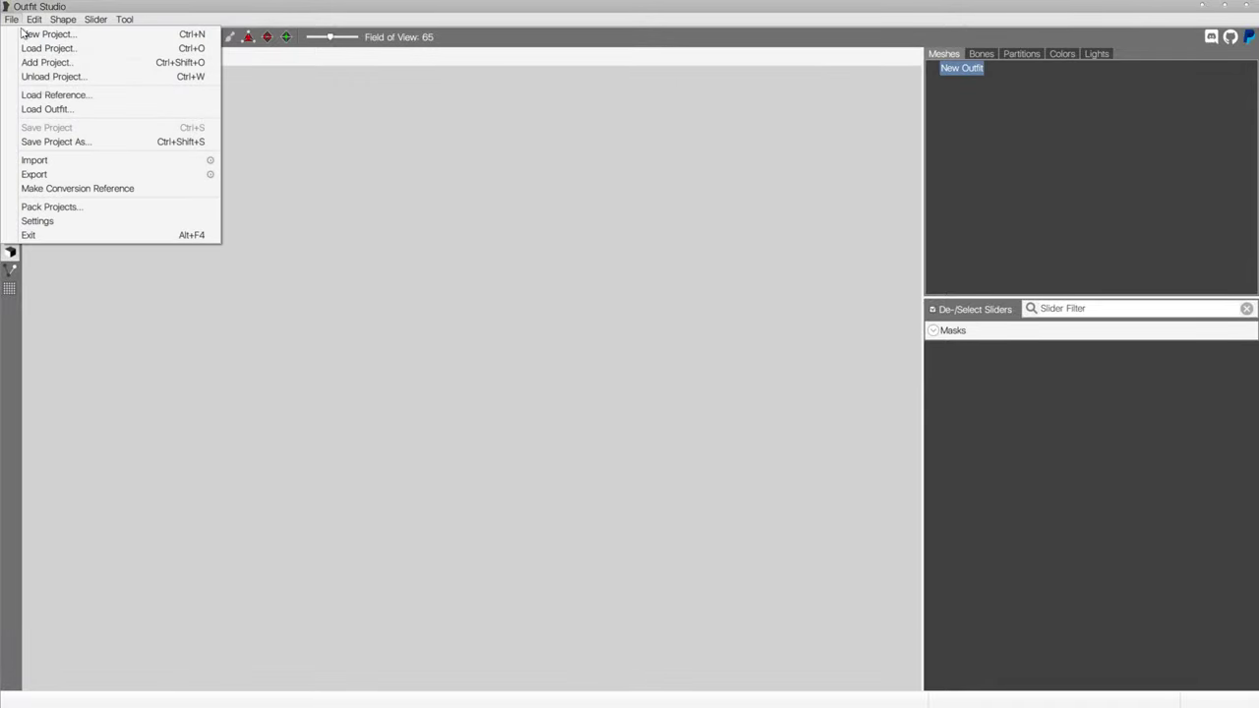
pyautogui.moveTo(104, 160)
pyautogui.click(258, 160)
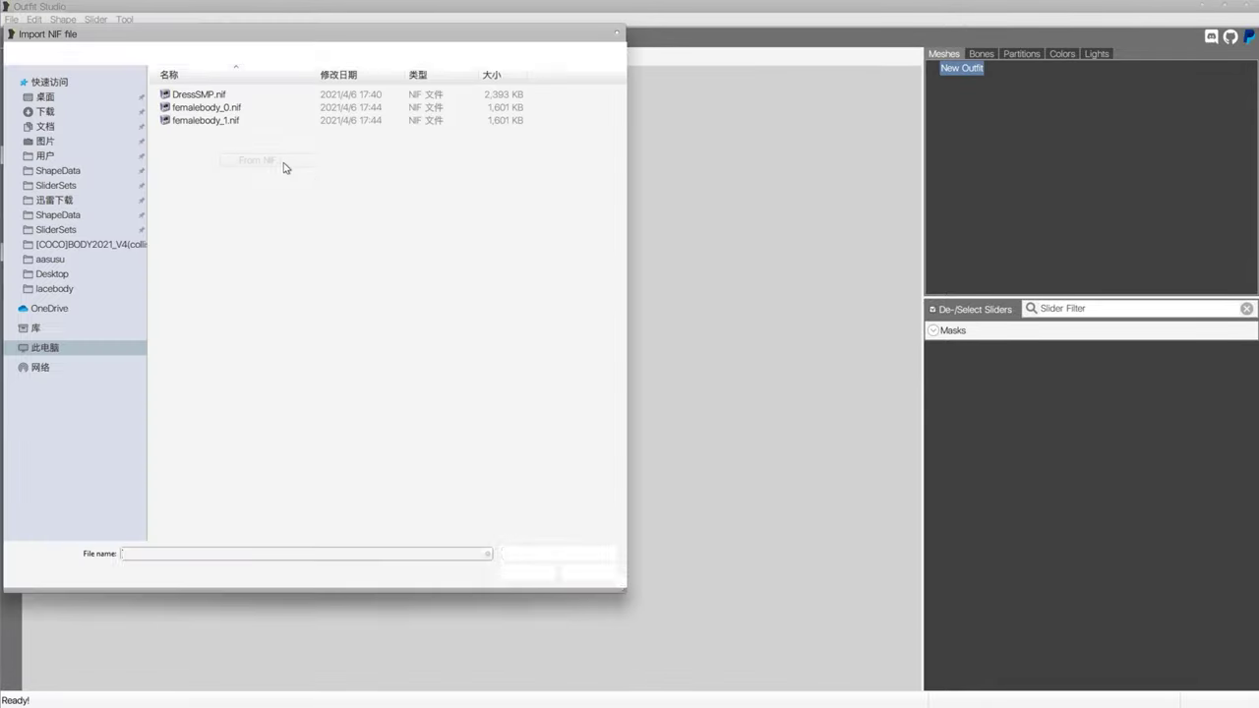
pyautogui.doubleClick(211, 116)
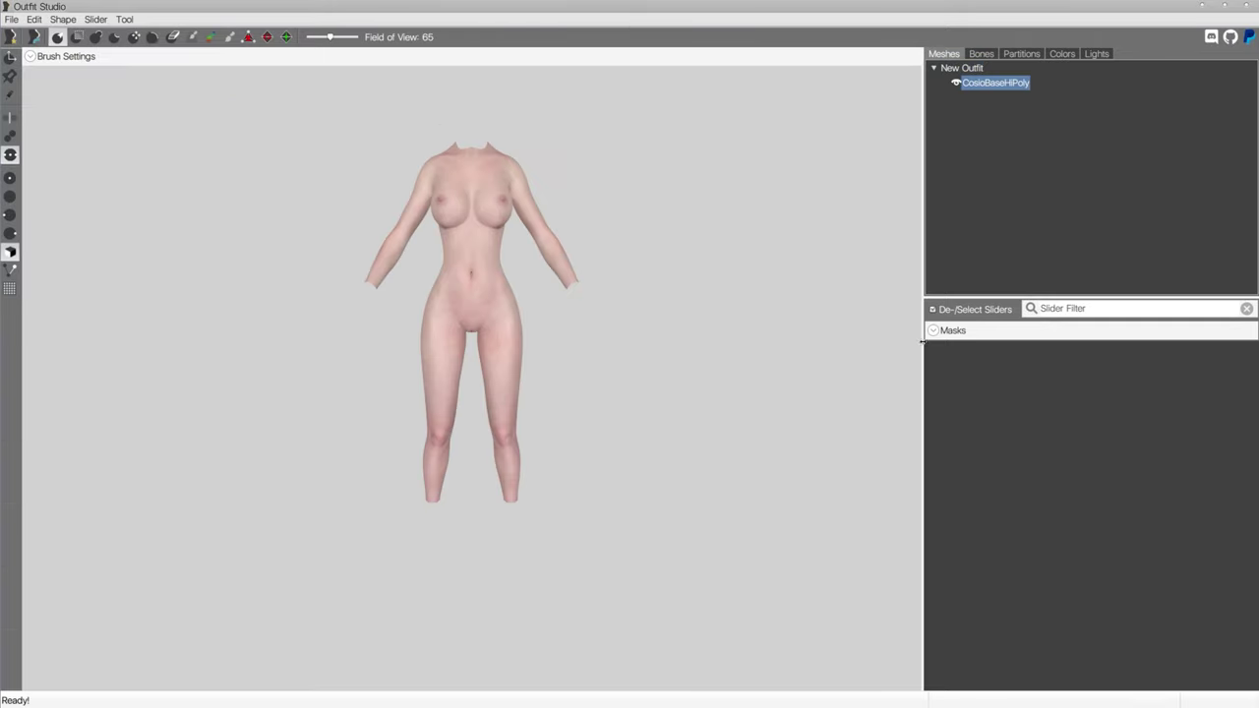
# Step: Create a new slider named mintomax and turn on its edit mode
pyautogui.click(95, 18)
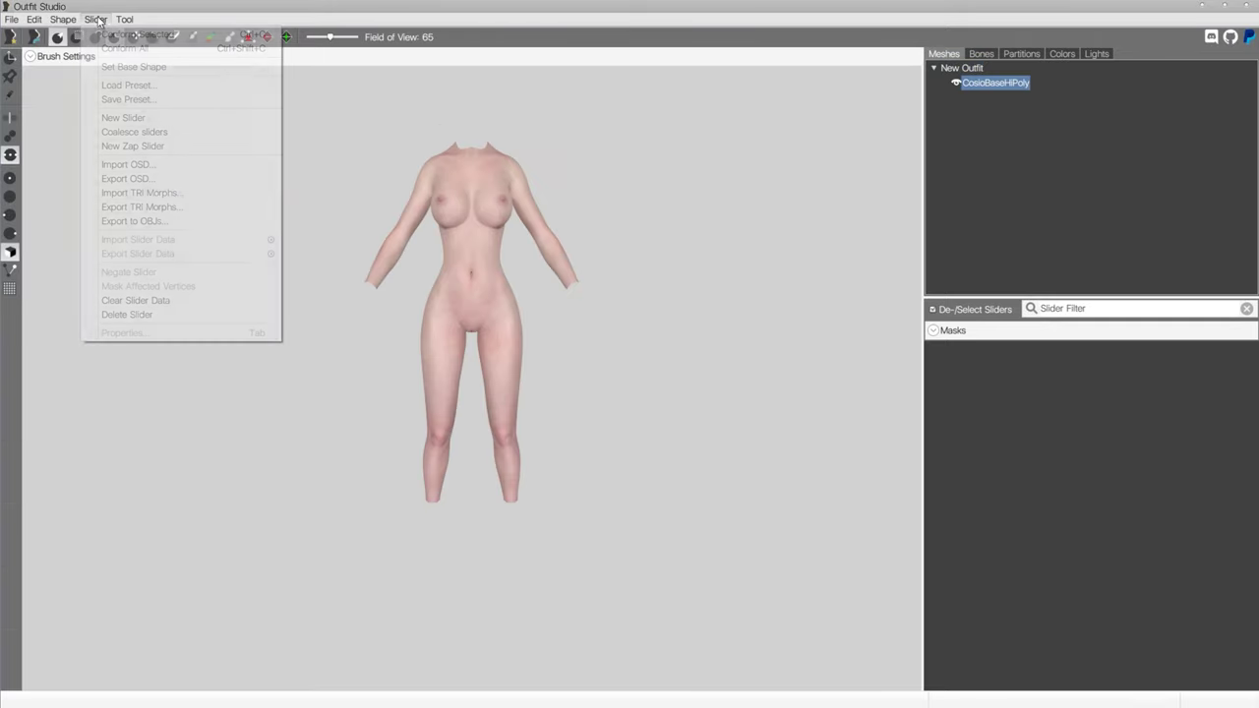
pyautogui.click(144, 119)
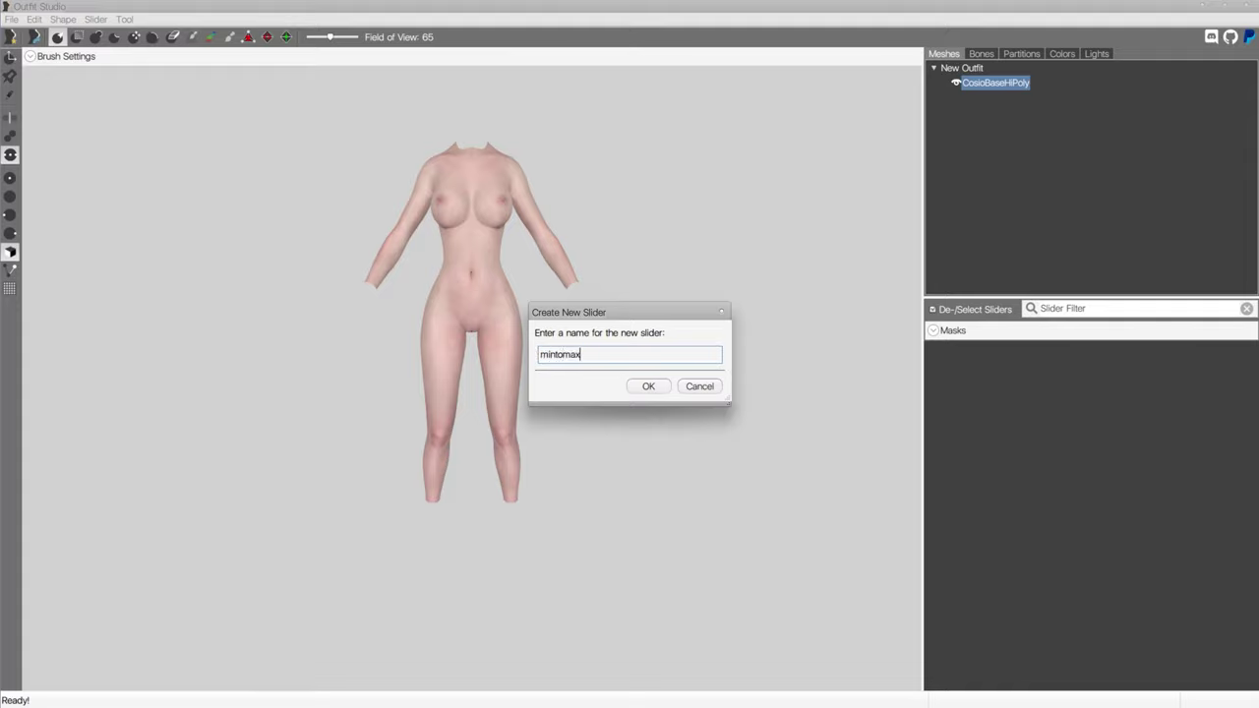
pyautogui.press('Return')
pyautogui.click(931, 351)
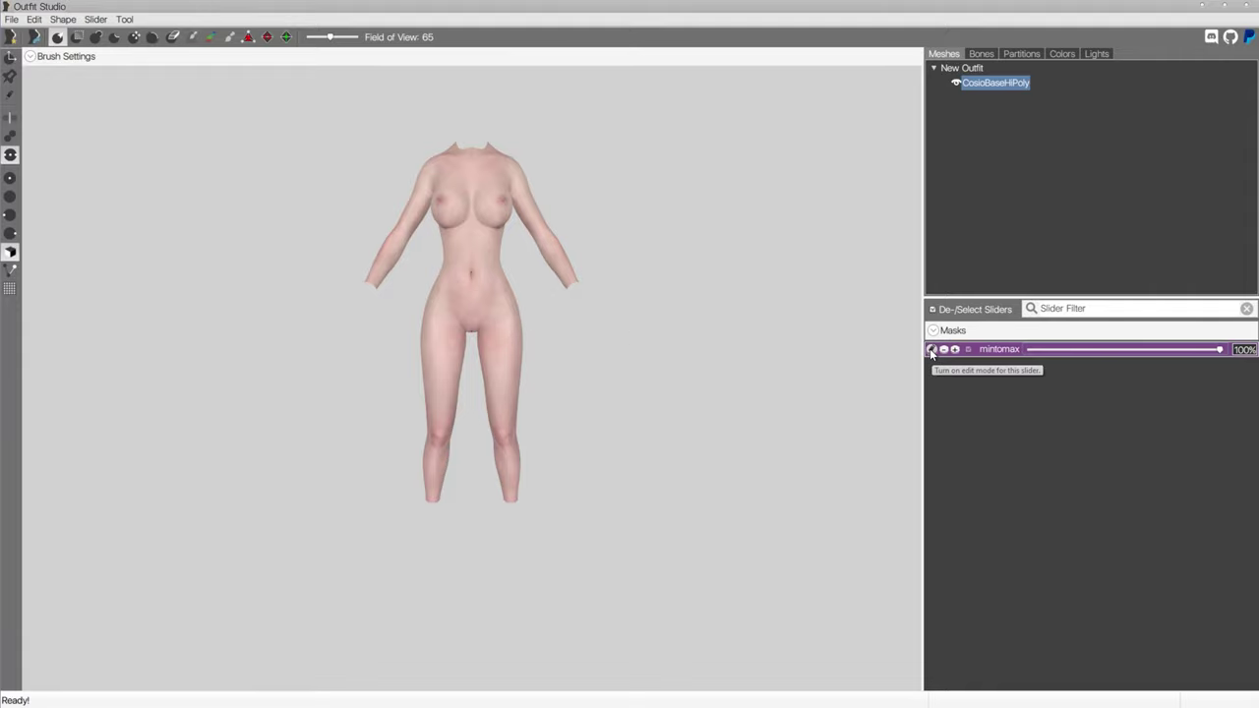
# Step: Import maxobj.obj as the slider data for mintomax
pyautogui.click(95, 19)
pyautogui.moveTo(255, 241)
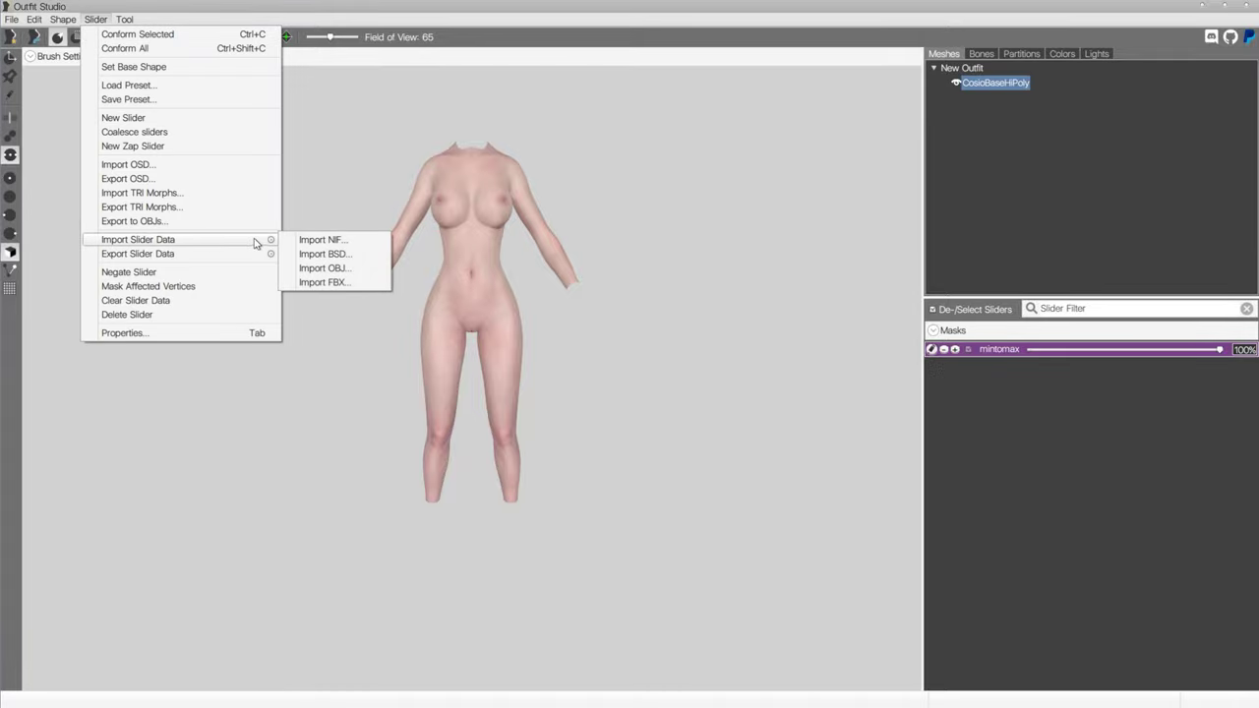
pyautogui.click(332, 272)
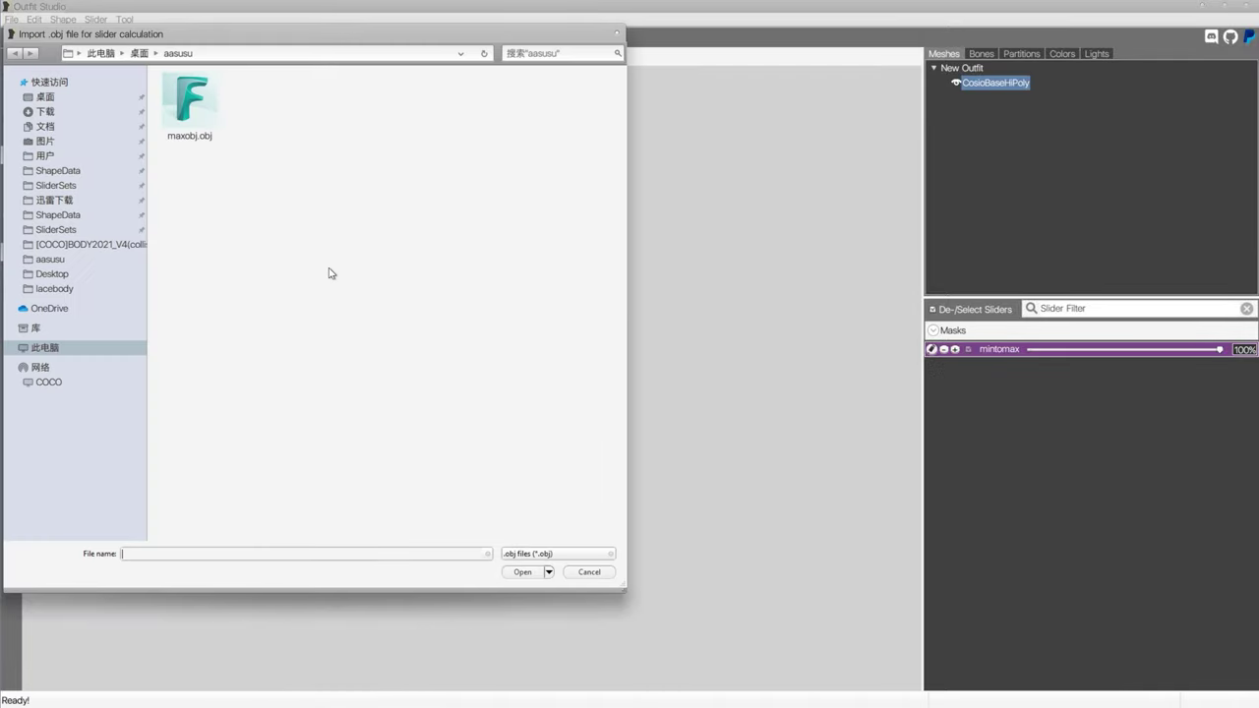
pyautogui.doubleClick(197, 116)
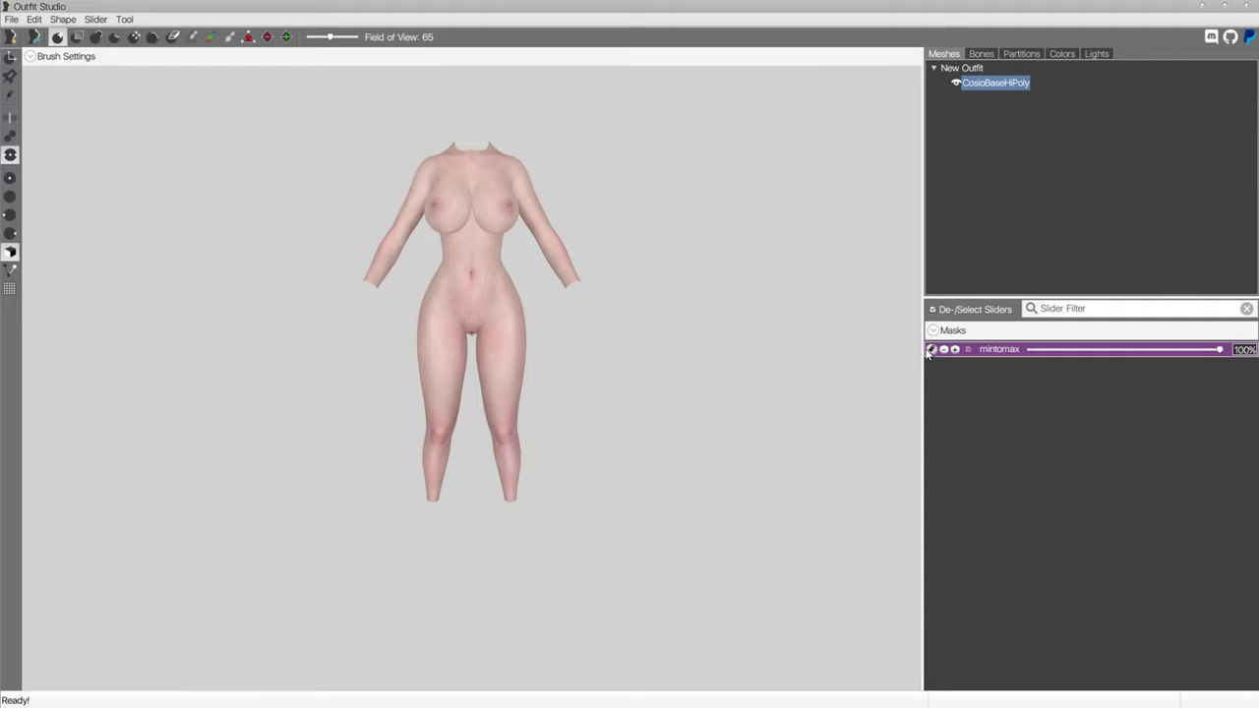
# Step: Turn off edit mode for the mintomax slider, leave it at 0%, and set CosioBaseHiPoly as the reference
pyautogui.click(930, 351)
pyautogui.moveTo(1010, 352); pyautogui.dragTo(934, 358)
pyautogui.scroll(3, 660, 363)
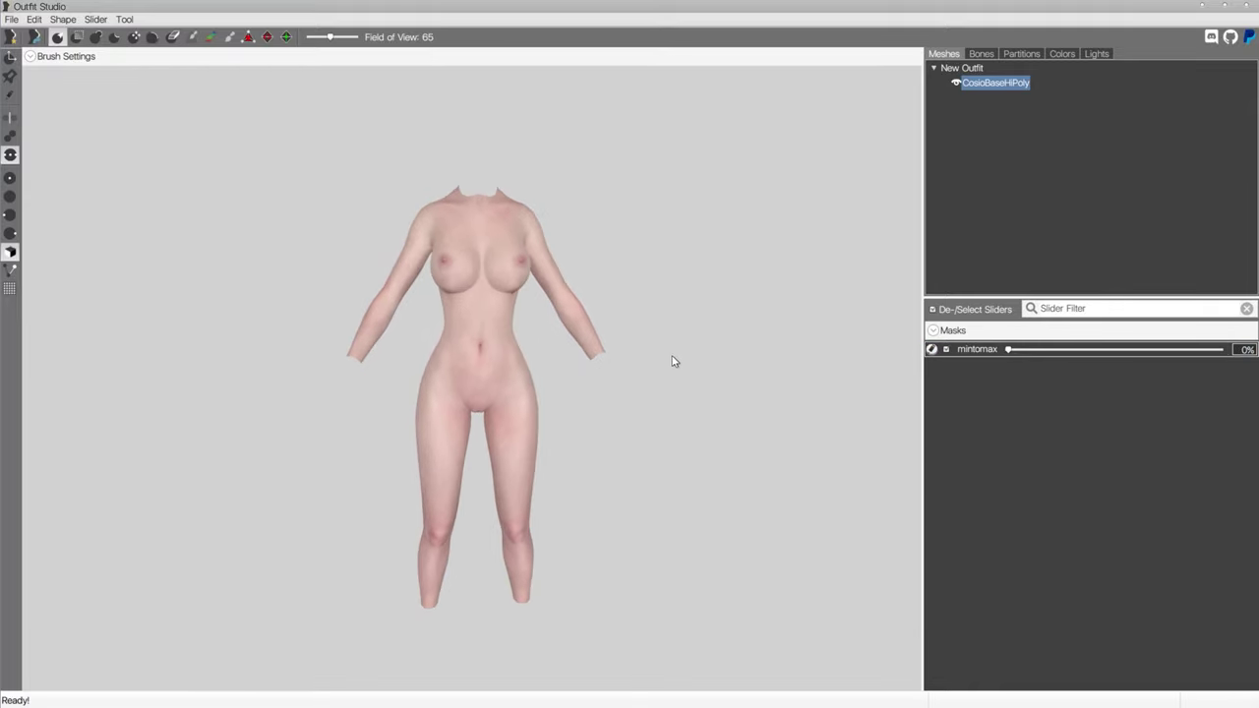
pyautogui.rightClick(1004, 87)
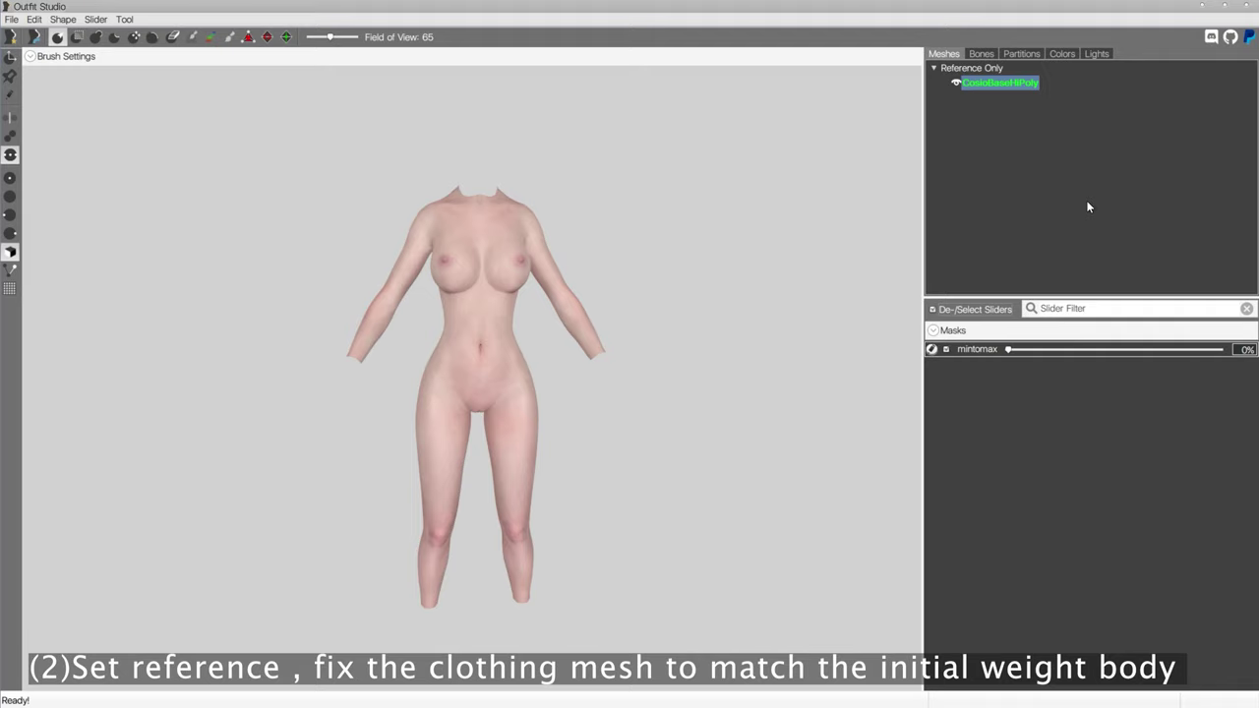
# Step: Import the SMP clothing to convert from DressSMP.nif
pyautogui.click(14, 19)
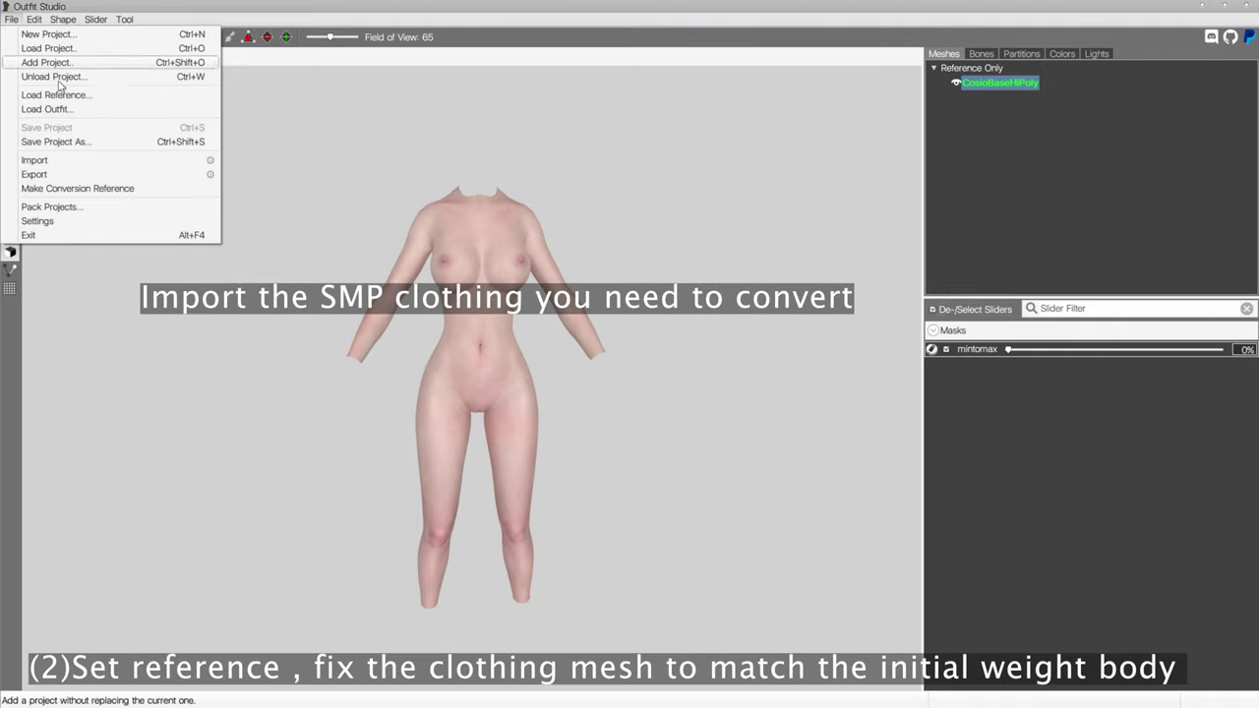
pyautogui.moveTo(99, 160)
pyautogui.click(274, 165)
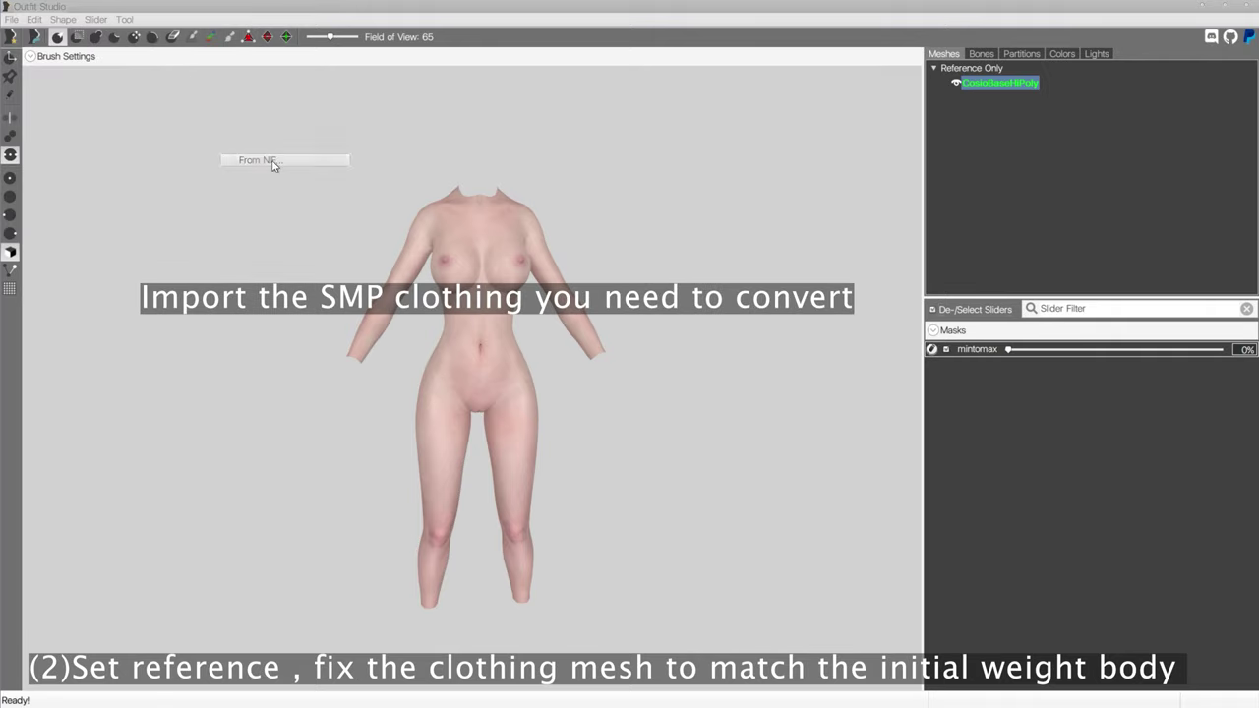
pyautogui.click(175, 110)
pyautogui.doubleClick(187, 105)
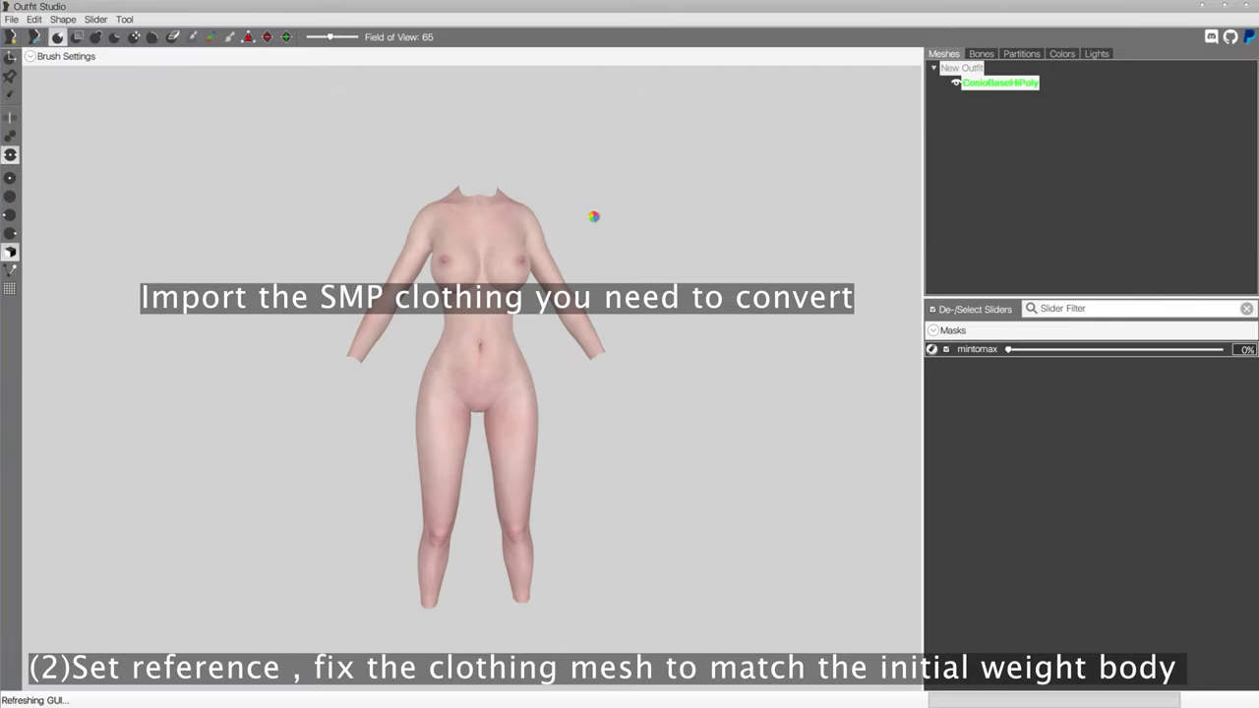
pyautogui.moveTo(743, 243); pyautogui.dragTo(697, 245, button='right')
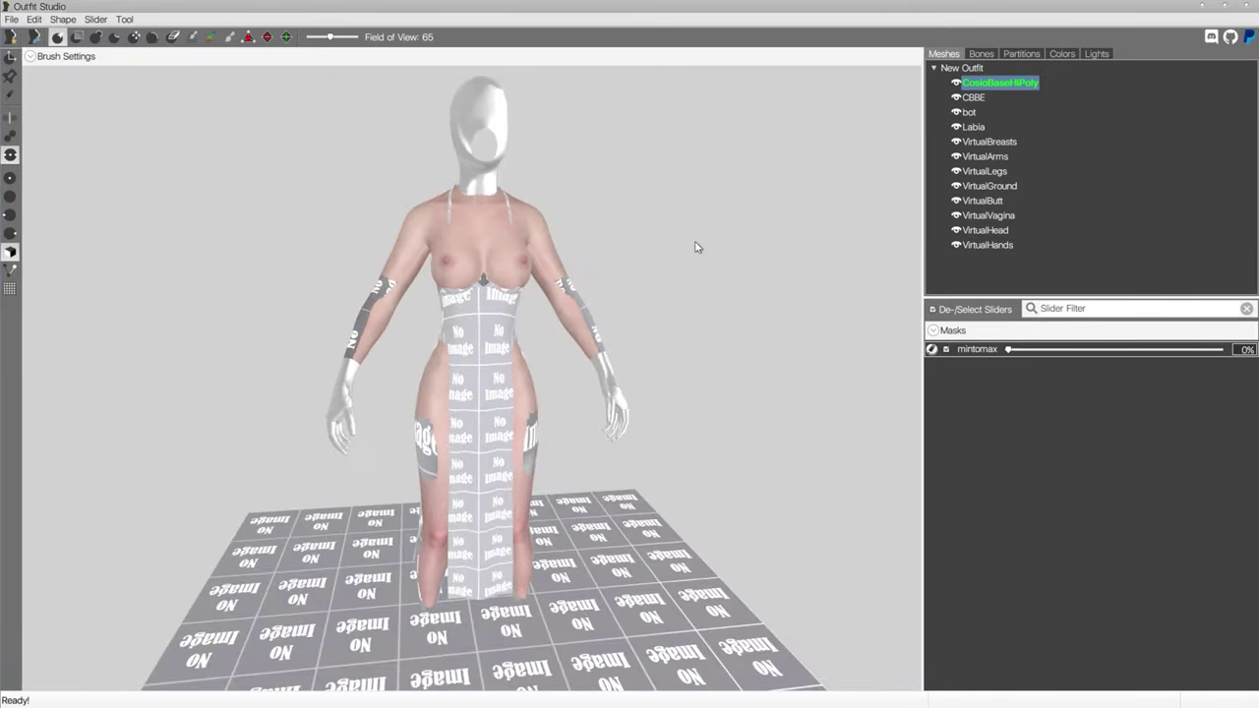
pyautogui.scroll(2, 688, 246)
# Step: Hide the reference body and delete the clothing's default CBBE body mesh
pyautogui.click(957, 84)
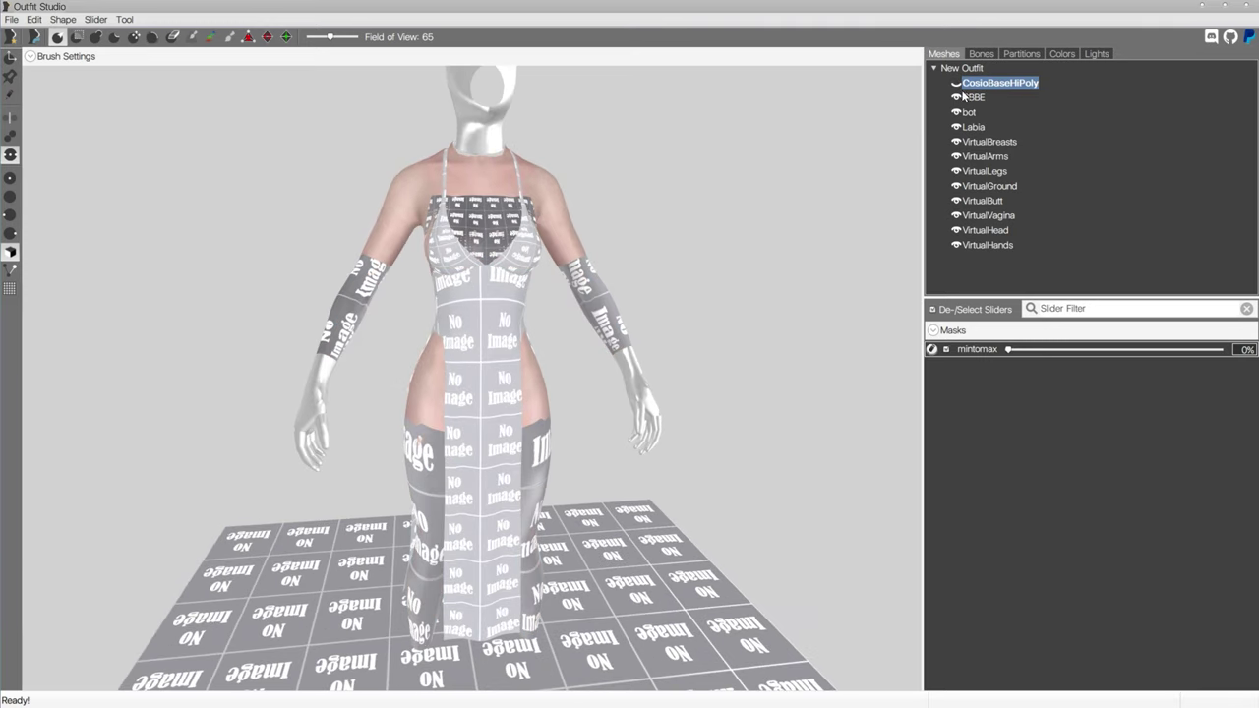
pyautogui.click(977, 99)
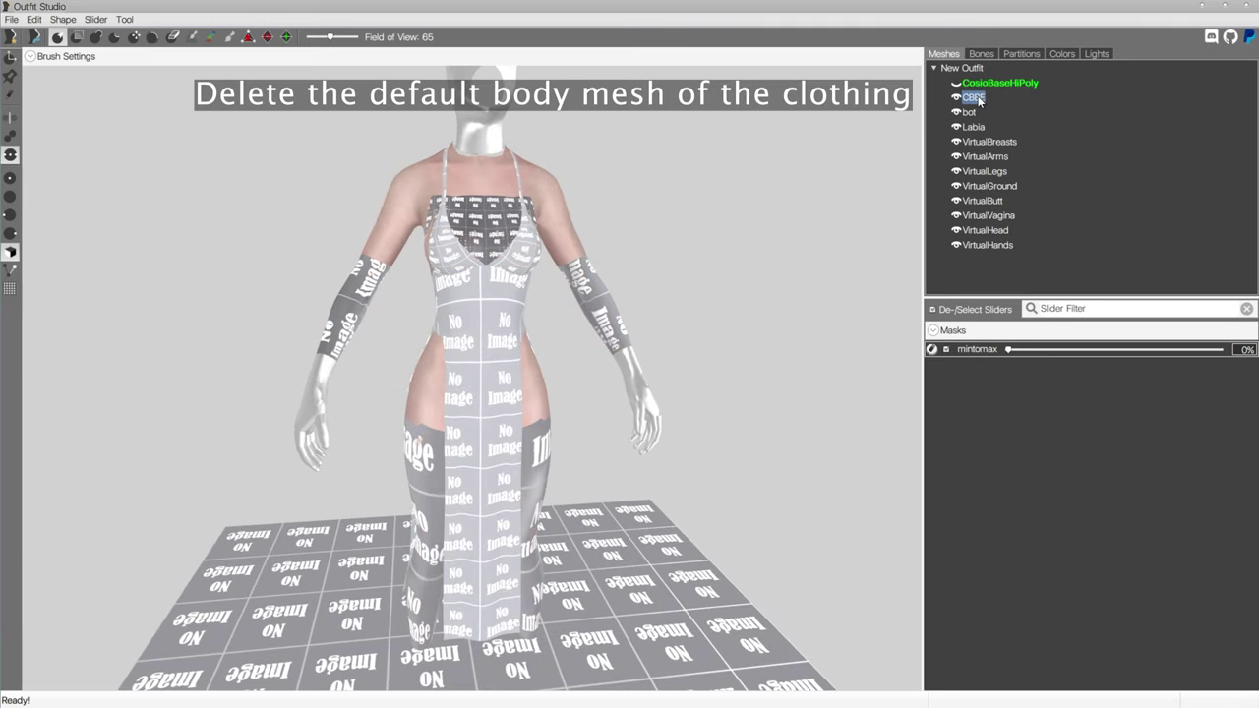
pyautogui.rightClick(978, 101)
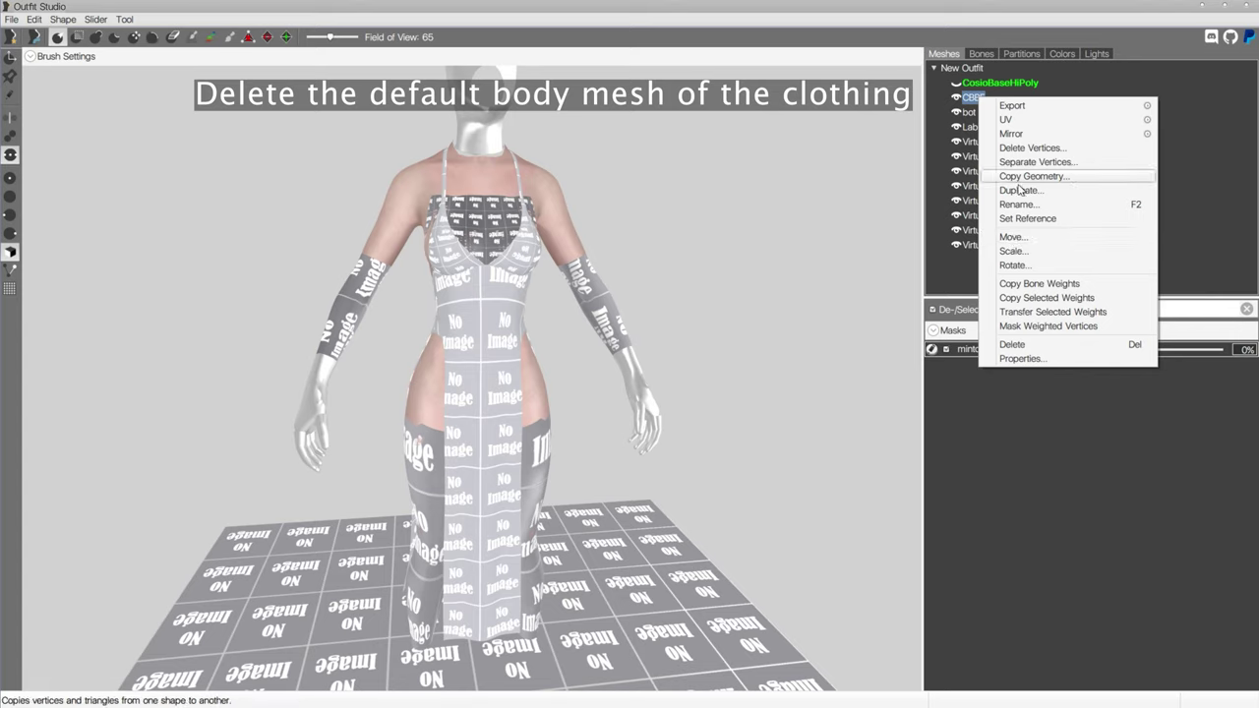
pyautogui.click(1012, 344)
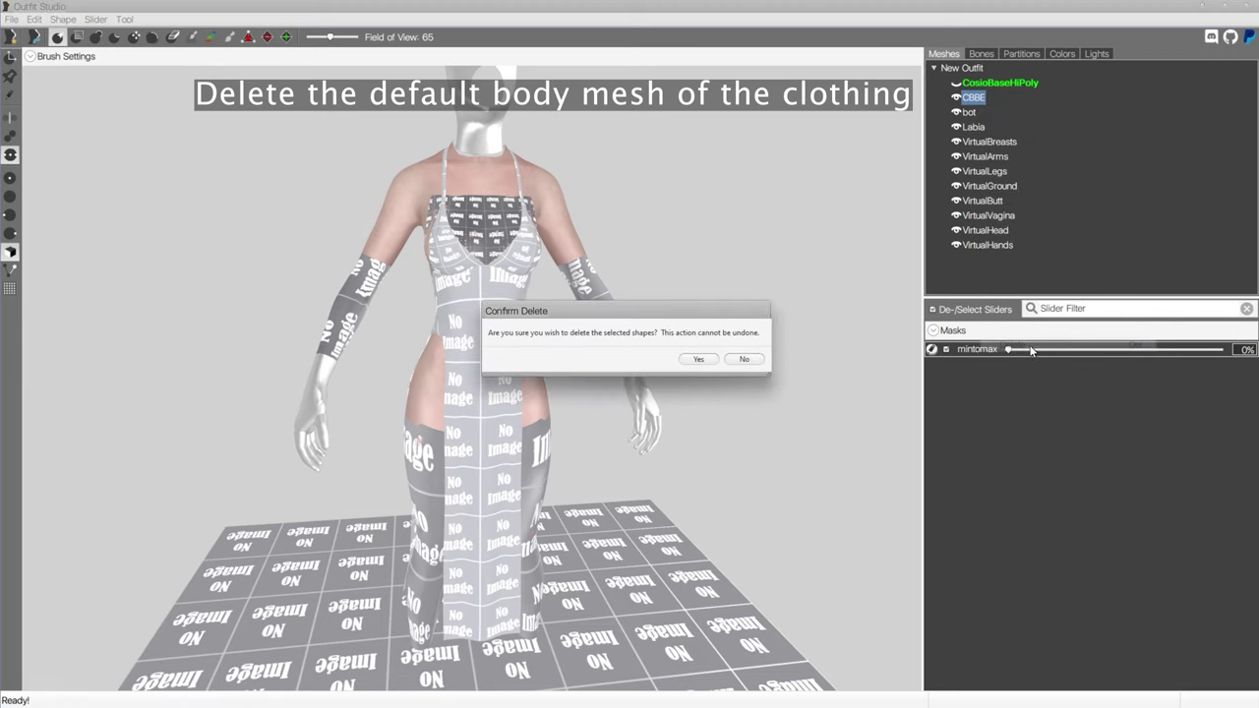
pyautogui.click(698, 359)
pyautogui.moveTo(686, 281); pyautogui.dragTo(785, 249, button='right')
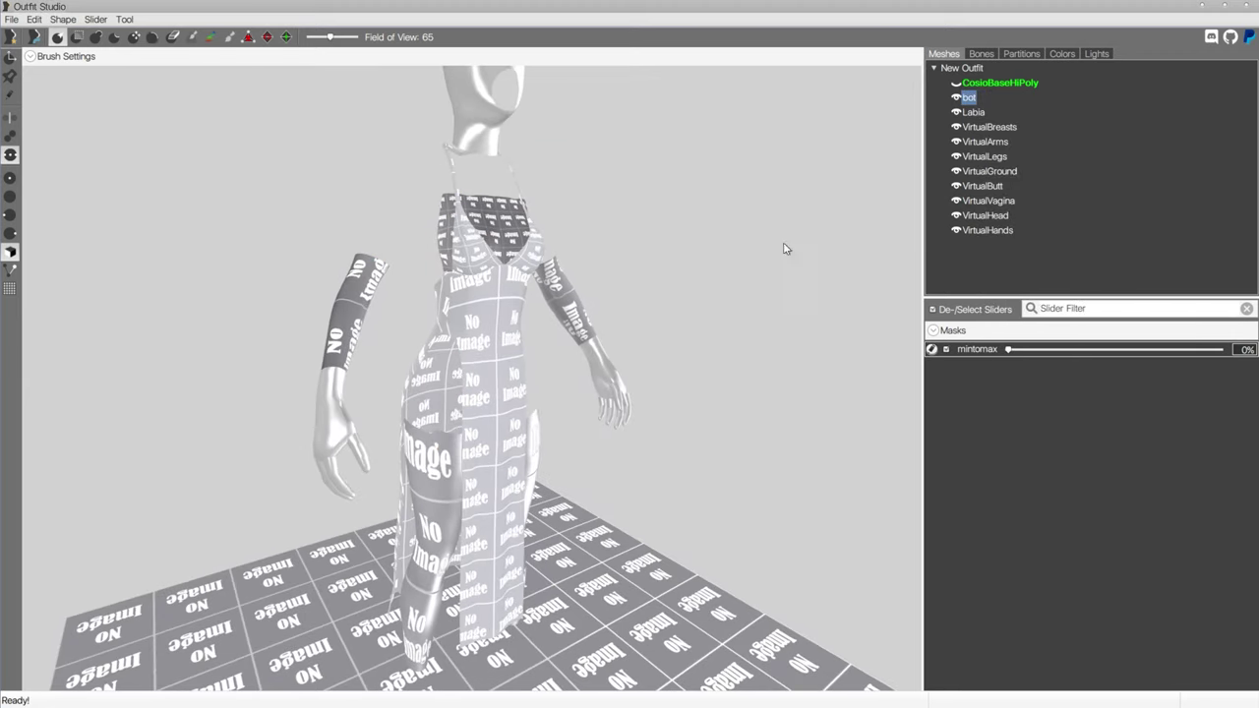
# Step: Show the CosioBaseHiPoly reference body again and hide all meshes from Labia through VirtualHands
pyautogui.click(956, 83)
pyautogui.click(991, 85)
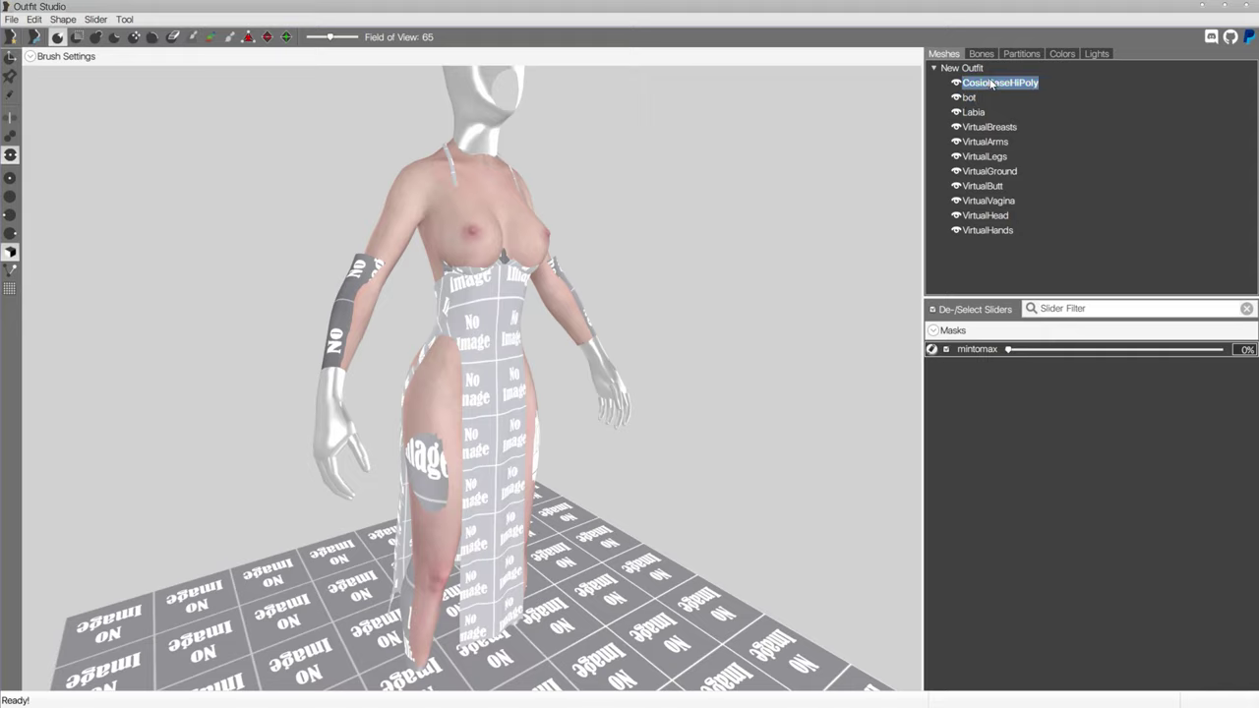
pyautogui.click(973, 98)
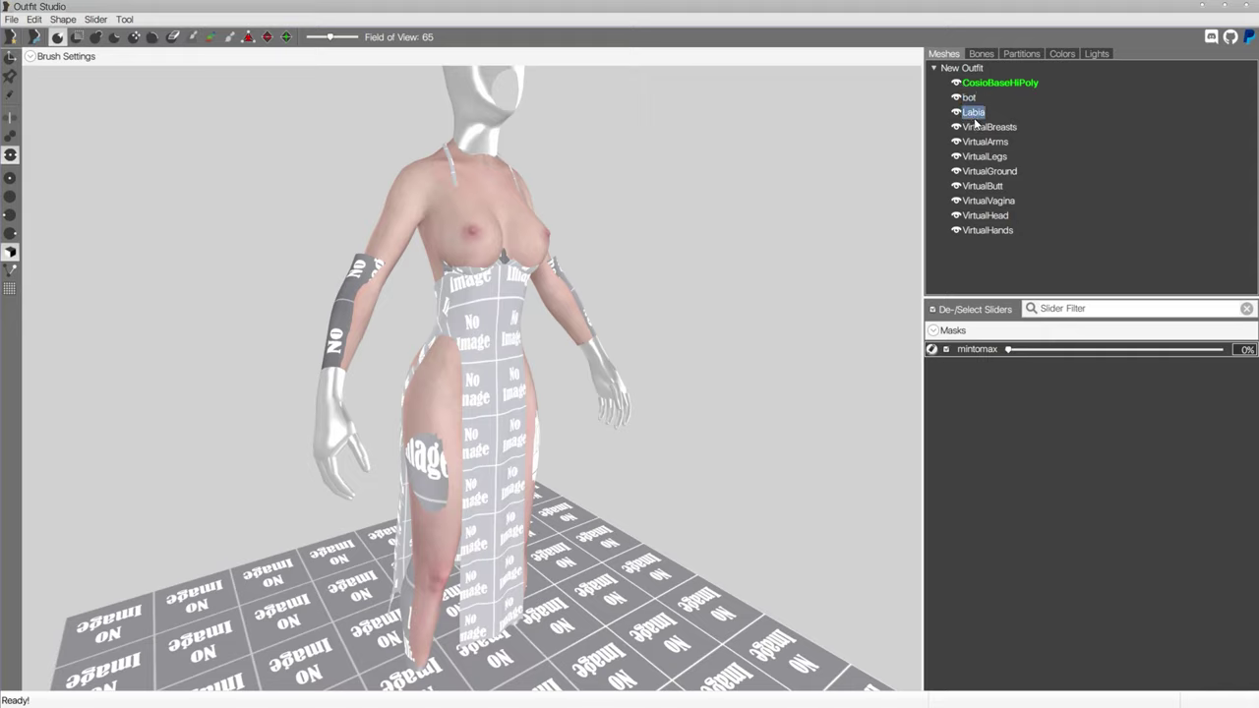
pyautogui.keyDown('shift'); pyautogui.click(987, 230); pyautogui.keyUp('shift')
pyautogui.click(956, 231)
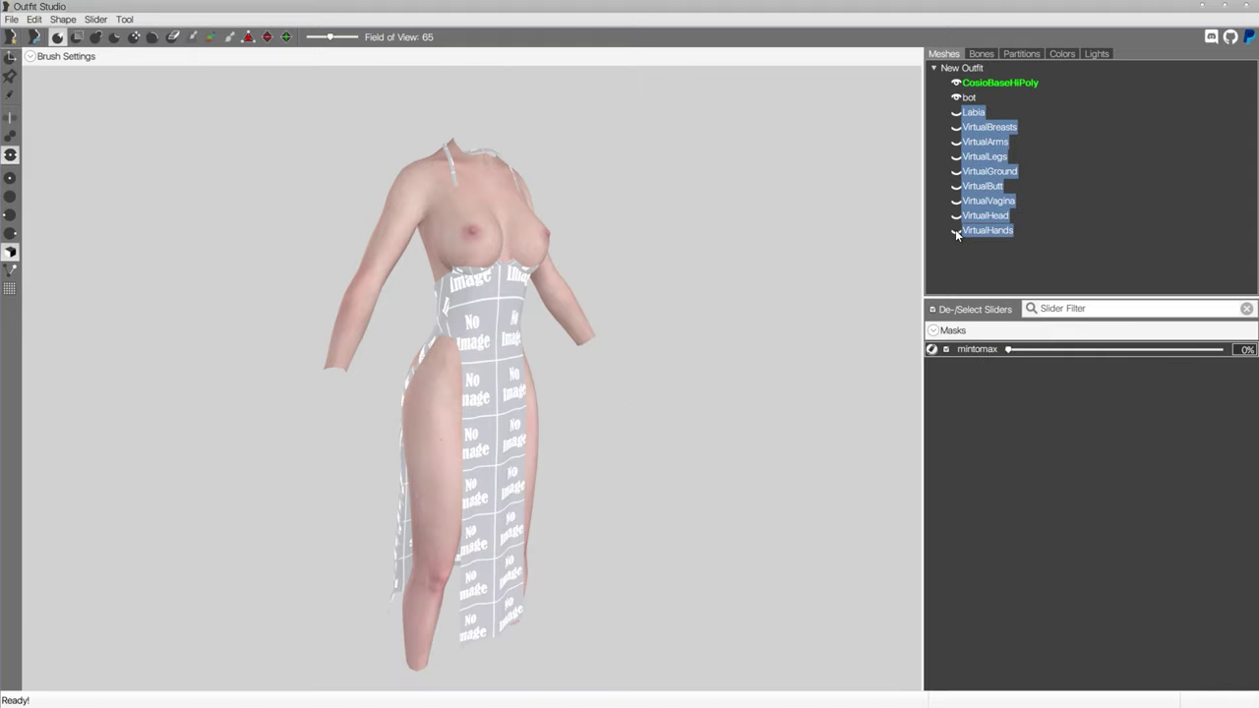
# Step: Select the bot dress mesh, turn off texture display, and reduce the field of view to 20
pyautogui.click(969, 97)
pyautogui.moveTo(716, 242); pyautogui.dragTo(666, 233, button='right')
pyautogui.press('t')
pyautogui.scroll(5, 526, 250)
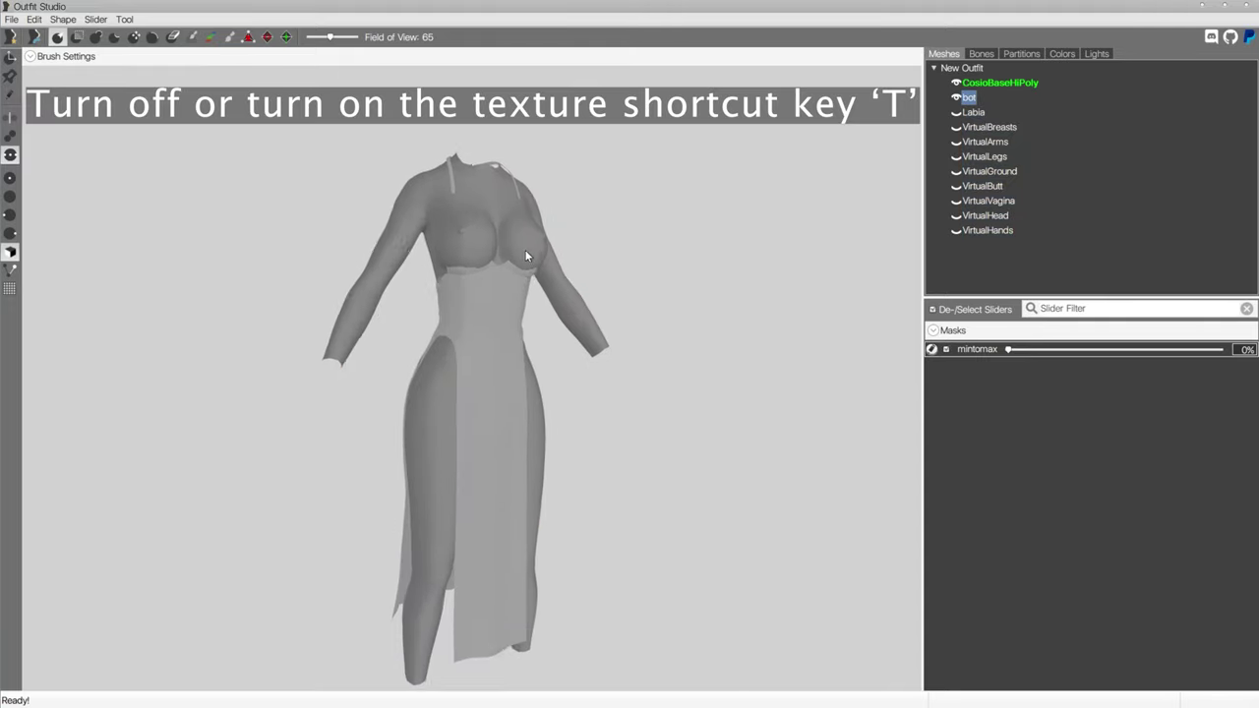
pyautogui.moveTo(330, 38); pyautogui.dragTo(309, 37)
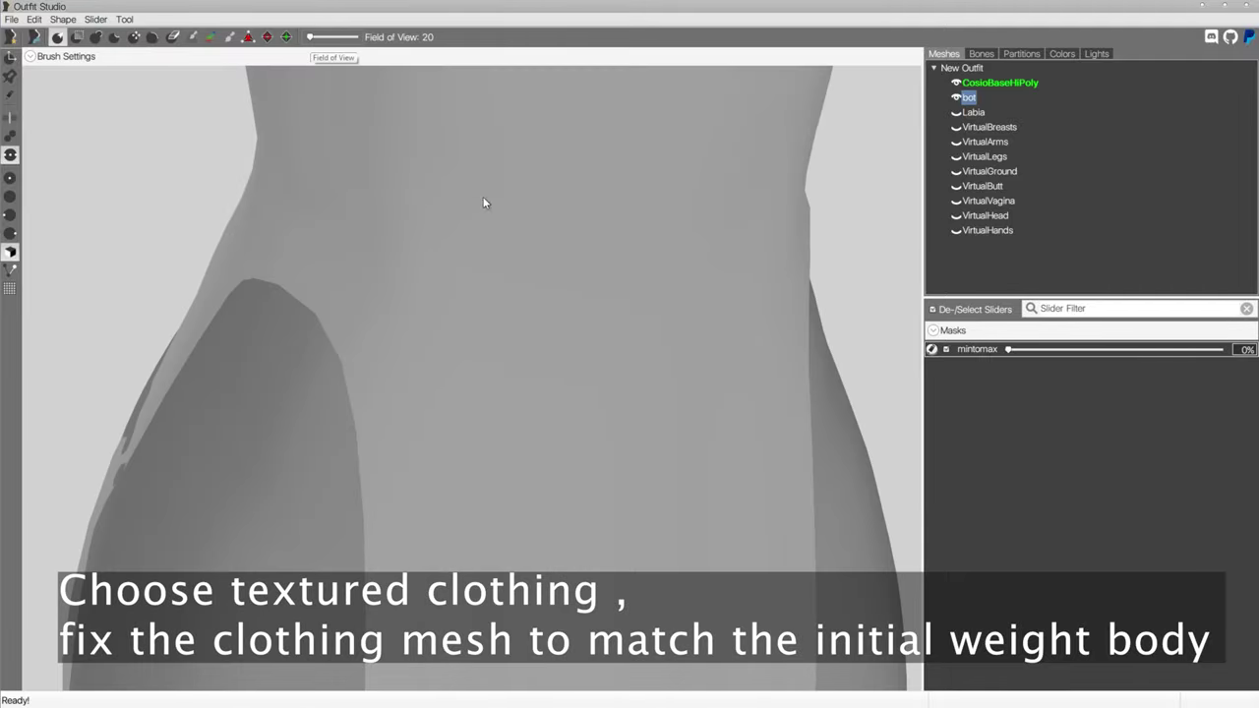
pyautogui.scroll(-6, 593, 236)
pyautogui.moveTo(610, 187); pyautogui.dragTo(611, 249, button='middle')
pyautogui.moveTo(610, 253); pyautogui.dragTo(585, 283, button='right')
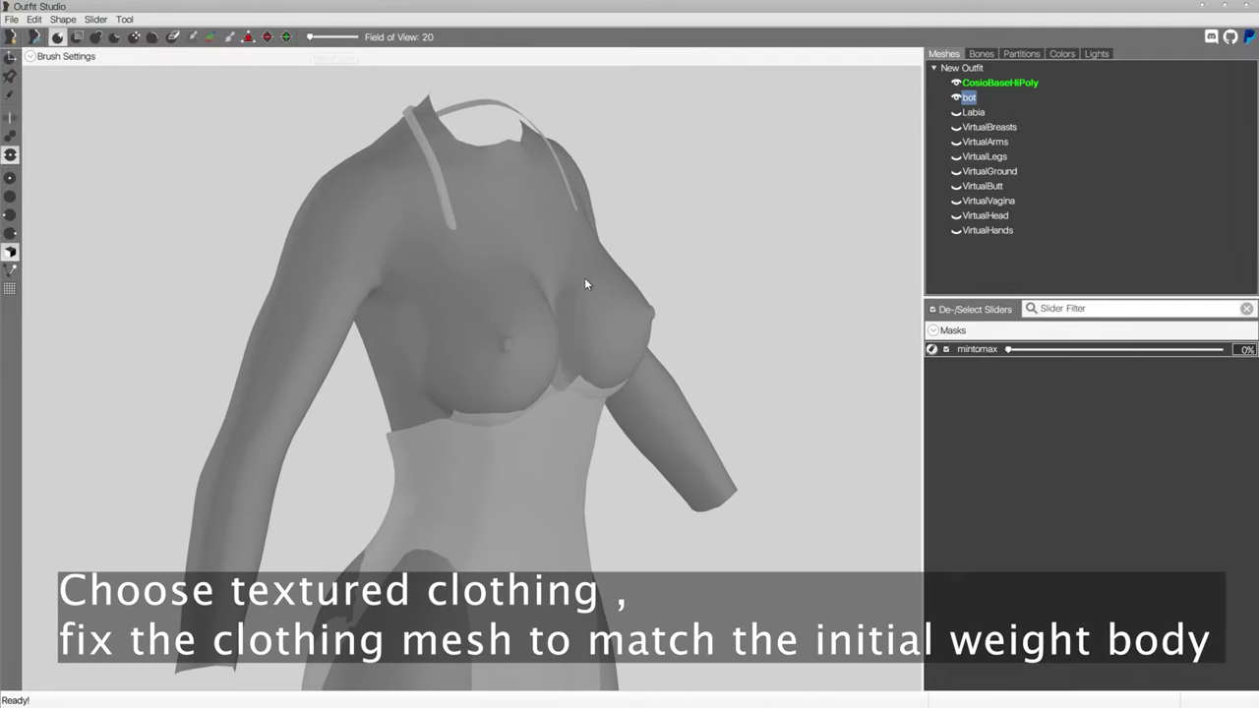
# Step: Display the CosioBaseHiPoly reference body as a wireframe and make the bot dress mesh the active shape
pyautogui.click(991, 85)
pyautogui.press('v')
pyautogui.press('v')
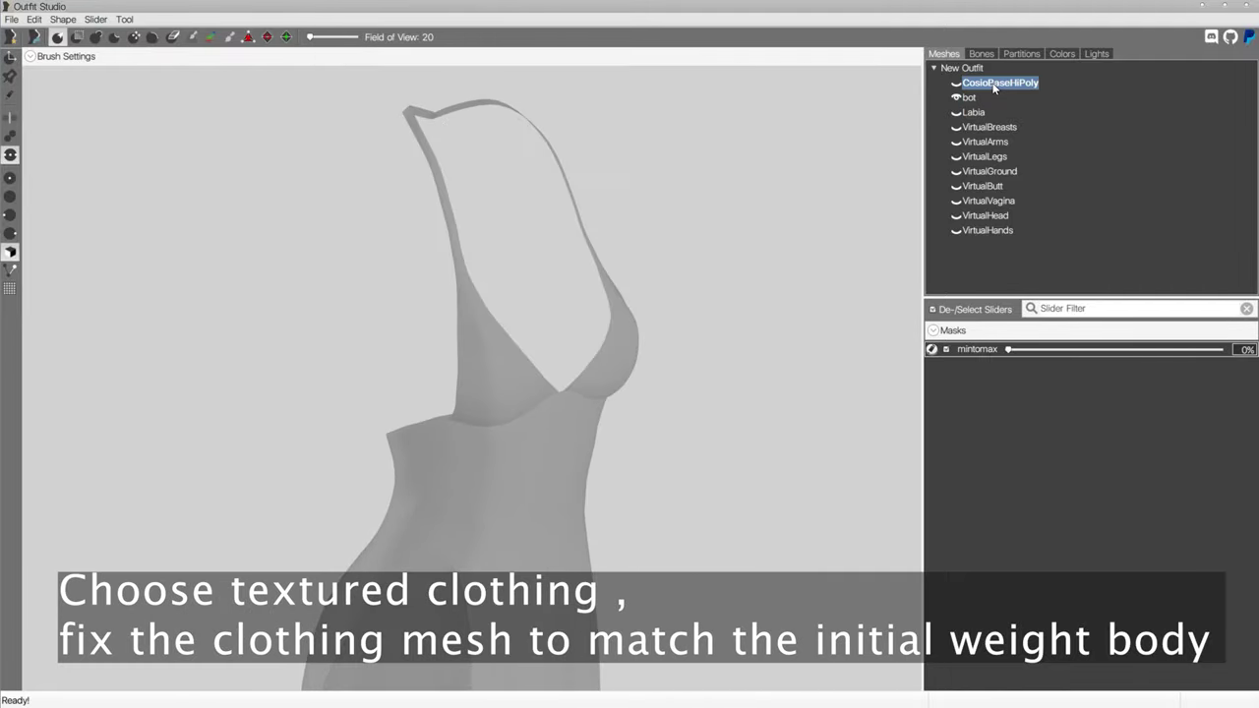
pyautogui.click(957, 84)
pyautogui.click(958, 84)
pyautogui.click(959, 84)
pyautogui.click(969, 97)
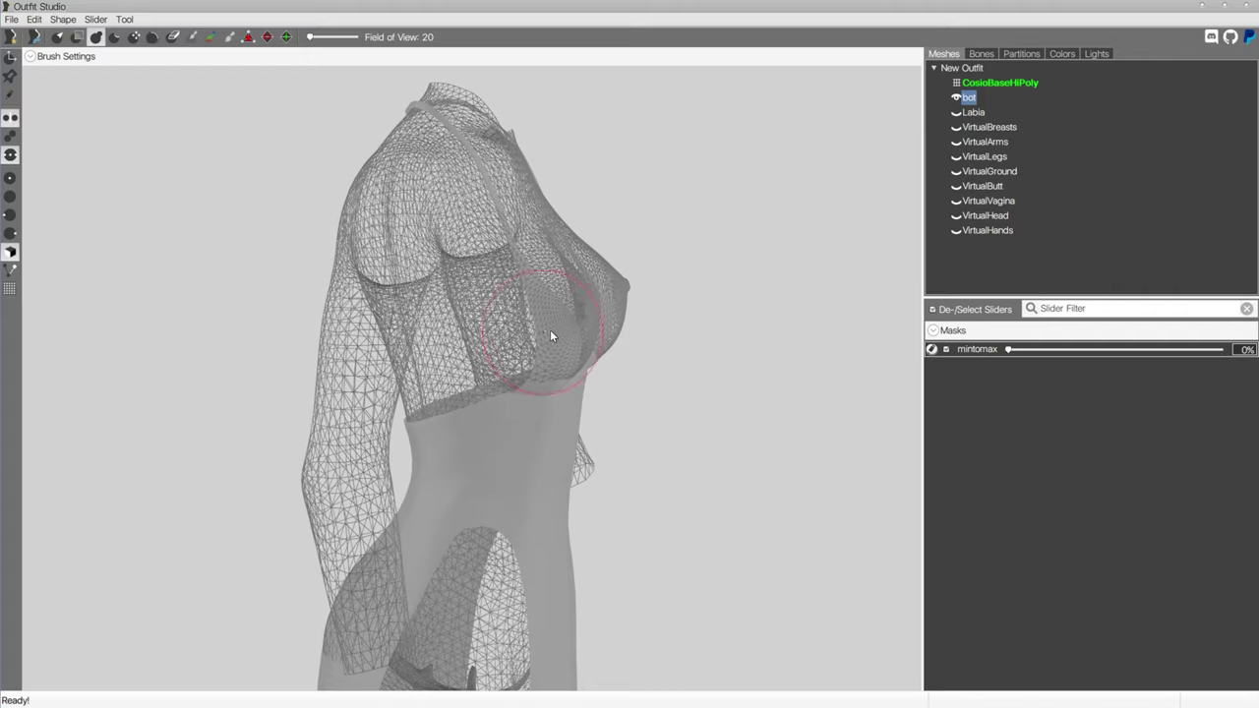
# Step: Paint a mask with the Mask brush over the dress's waist and abdomen, up to the lower edge of the cups
pyautogui.moveTo(557, 390); pyautogui.dragTo(521, 367, button='right')
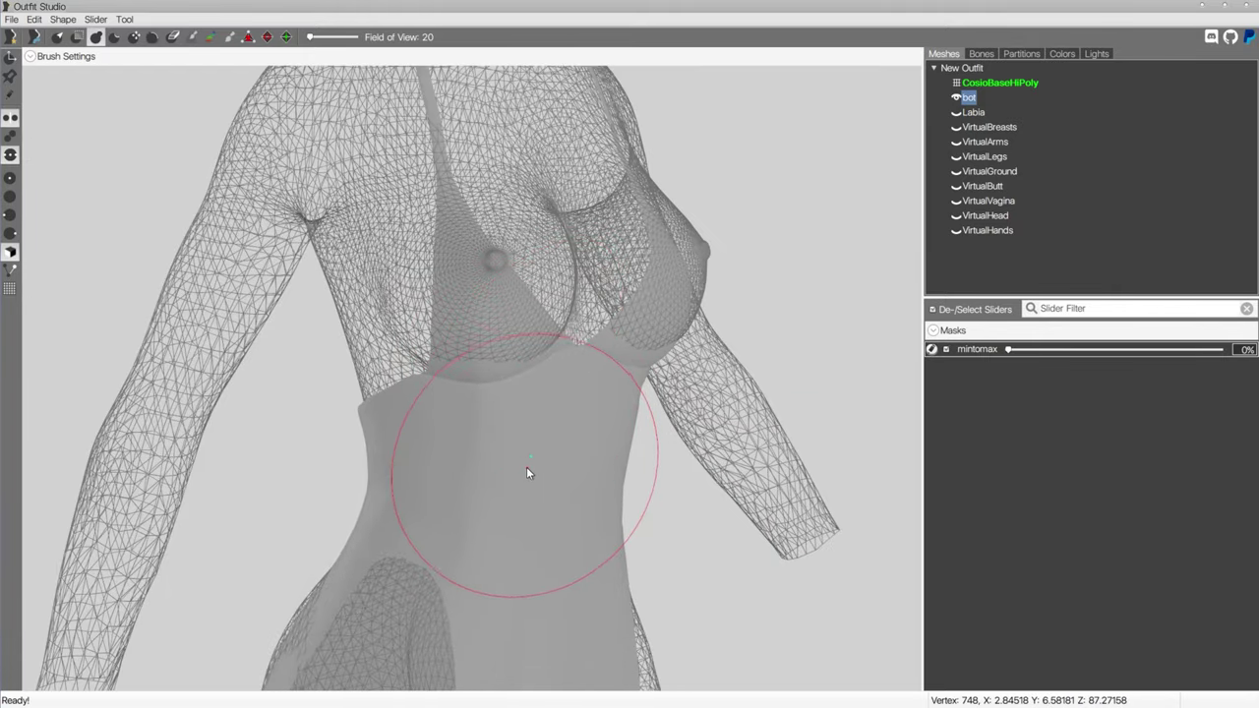
pyautogui.moveTo(529, 467); pyautogui.dragTo(526, 346, button='right')
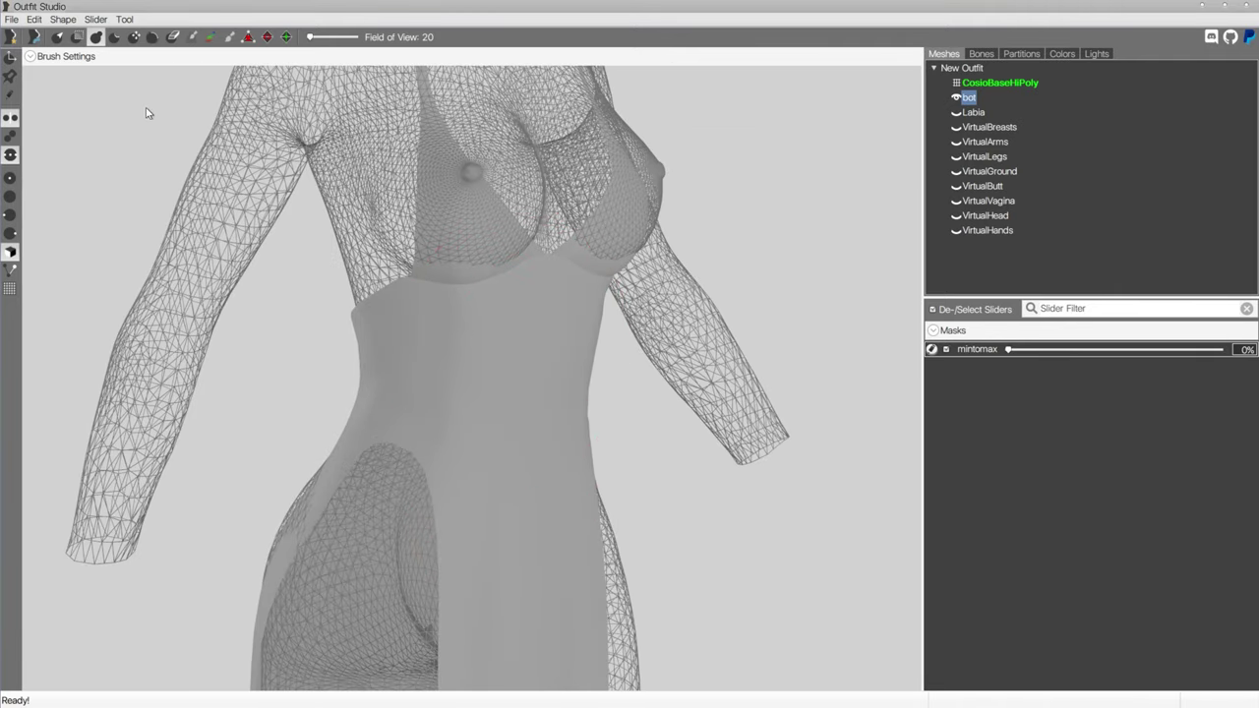
pyautogui.click(77, 38)
pyautogui.moveTo(497, 374)
pyautogui.mouseDown()
pyautogui.moveTo(503, 410)
pyautogui.moveTo(528, 379)
pyautogui.moveTo(401, 401)
pyautogui.mouseUp()
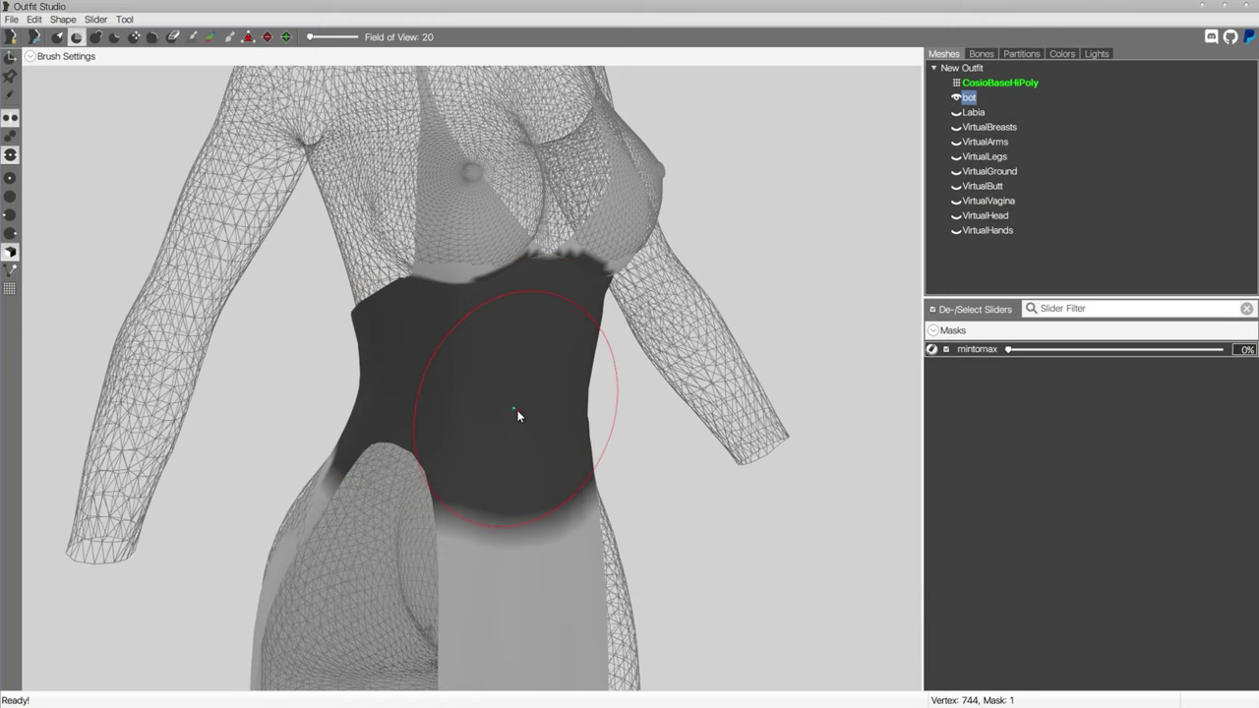
pyautogui.moveTo(516, 409); pyautogui.dragTo(478, 351, button='right')
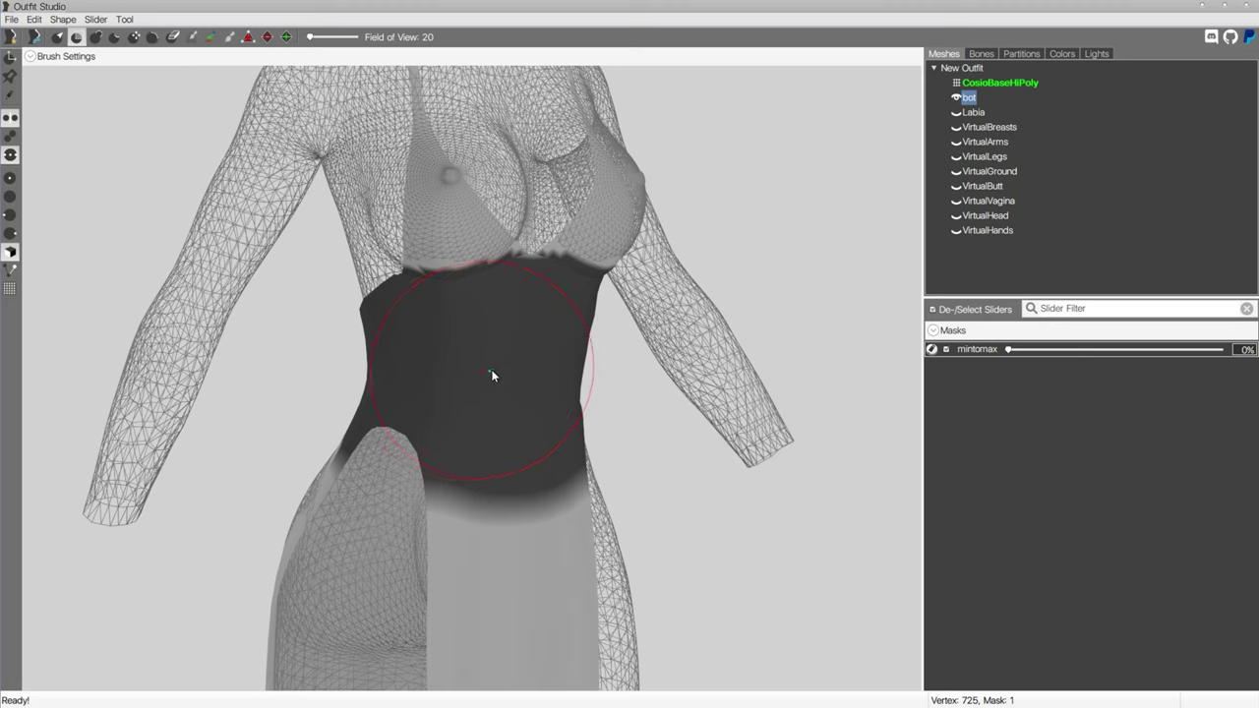
pyautogui.moveTo(526, 360)
pyautogui.mouseDown()
pyautogui.moveTo(529, 350)
pyautogui.moveTo(440, 357)
pyautogui.mouseUp()
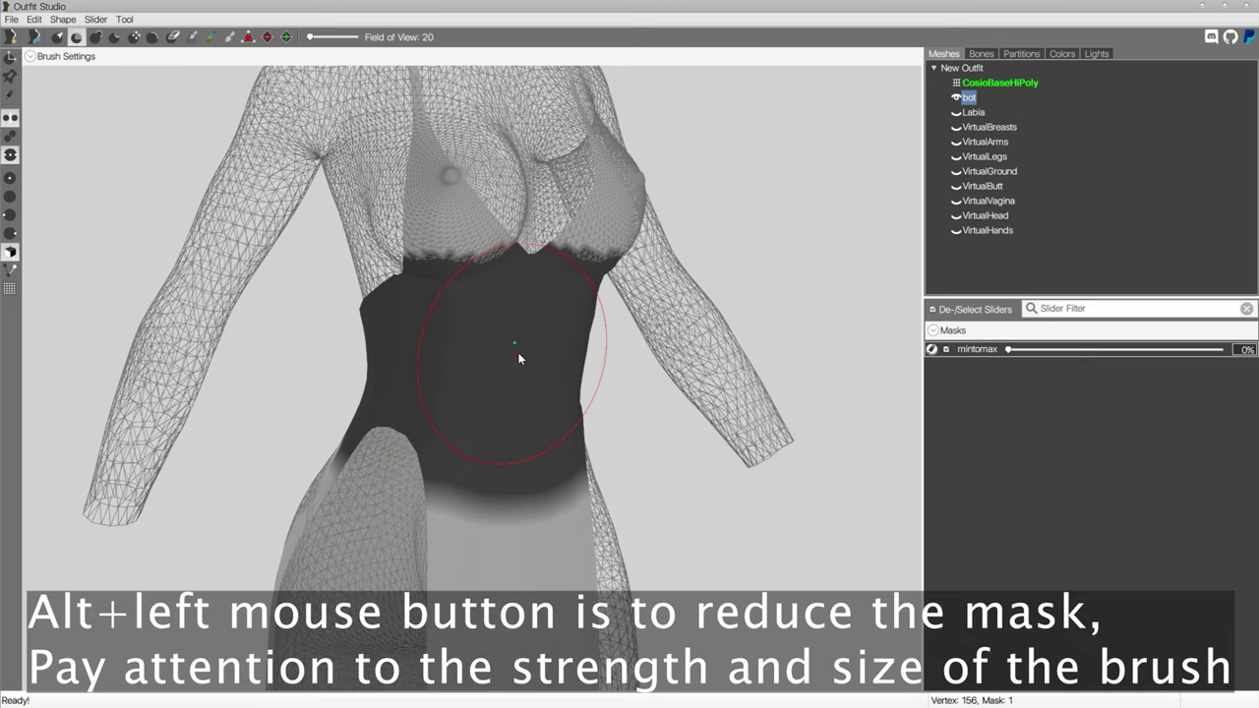
# Step: Set the mask brush strength to 0.200 in the brush settings and close them
pyautogui.click(65, 56)
pyautogui.click(225, 104)
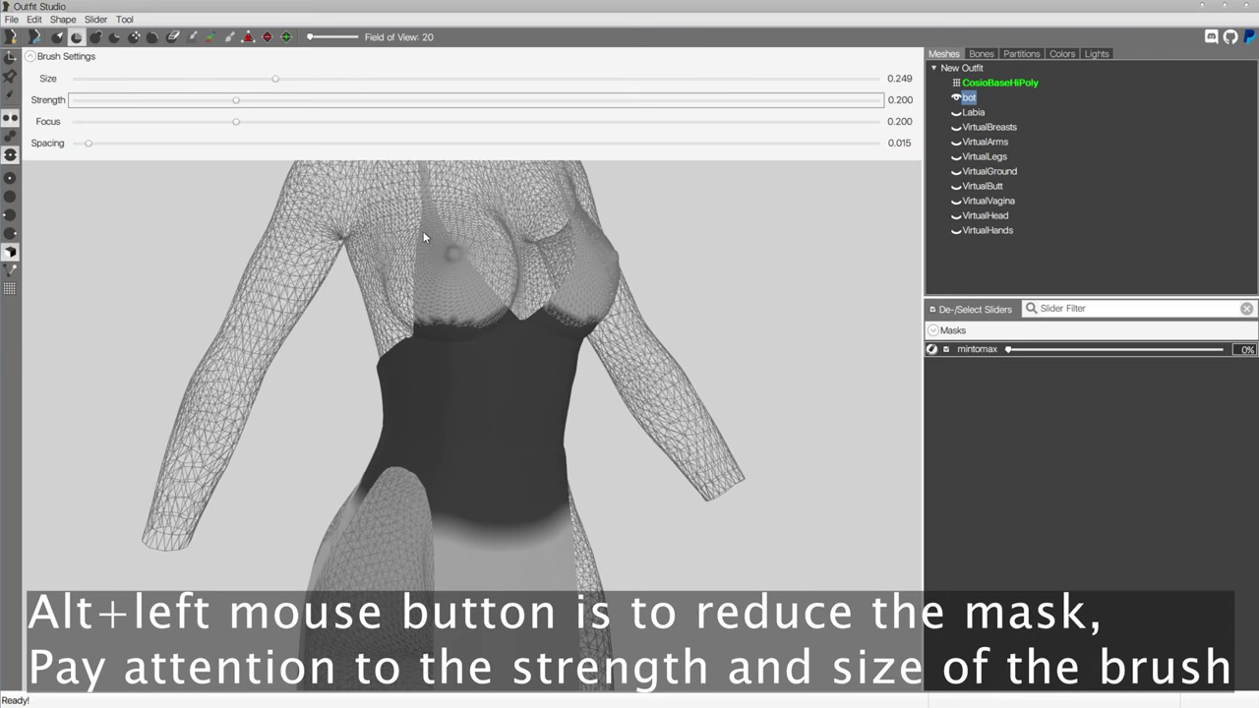
pyautogui.press('space')
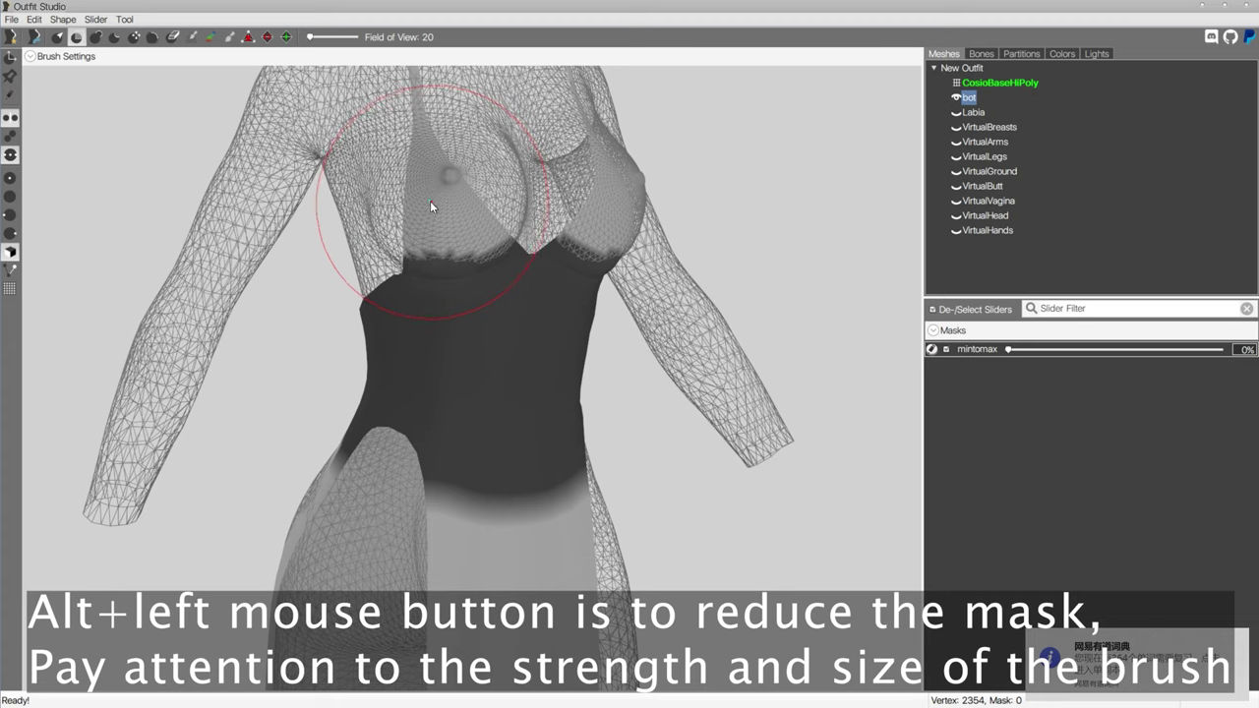
# Step: Reduce the mask on the bot dress along the lower edges of both cups so it fades softly into the waist
pyautogui.moveTo(427, 168); pyautogui.dragTo(435, 281, button='middle')
pyautogui.scroll(1, 435, 281)
pyautogui.moveTo(435, 282); pyautogui.dragTo(445, 212, button='right')
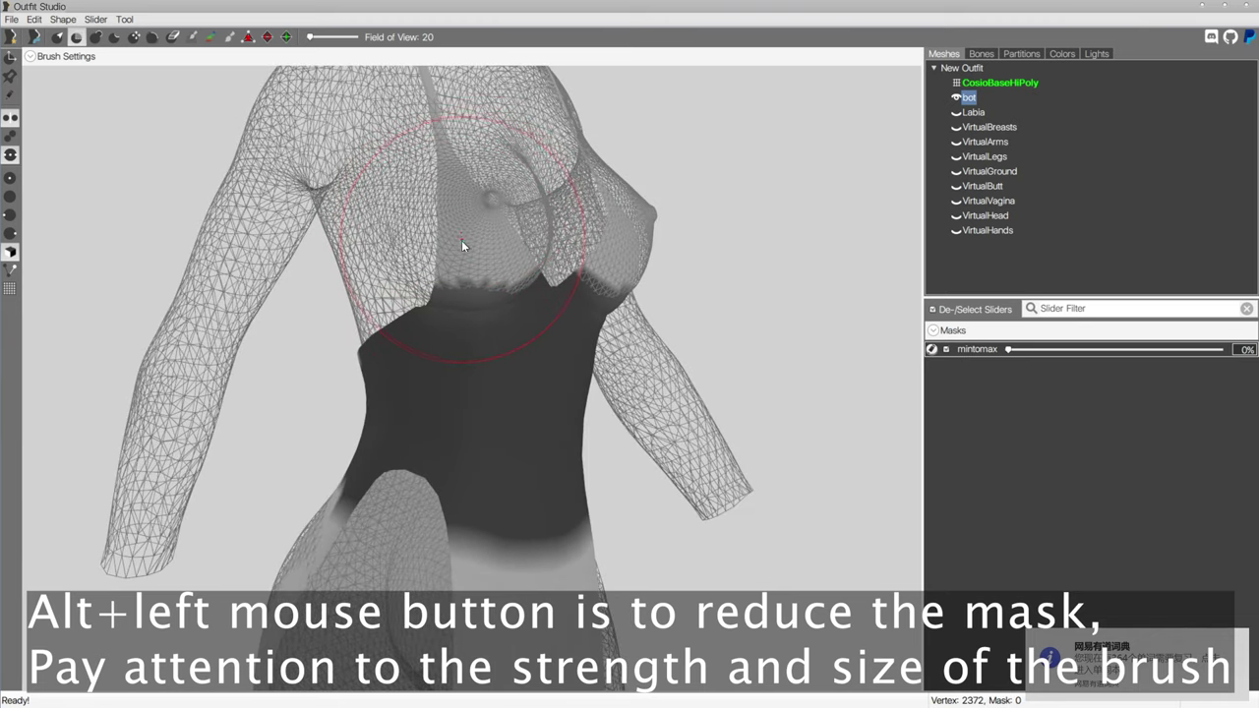
pyautogui.keyDown('alt'); pyautogui.click(455, 244); pyautogui.keyUp('alt')
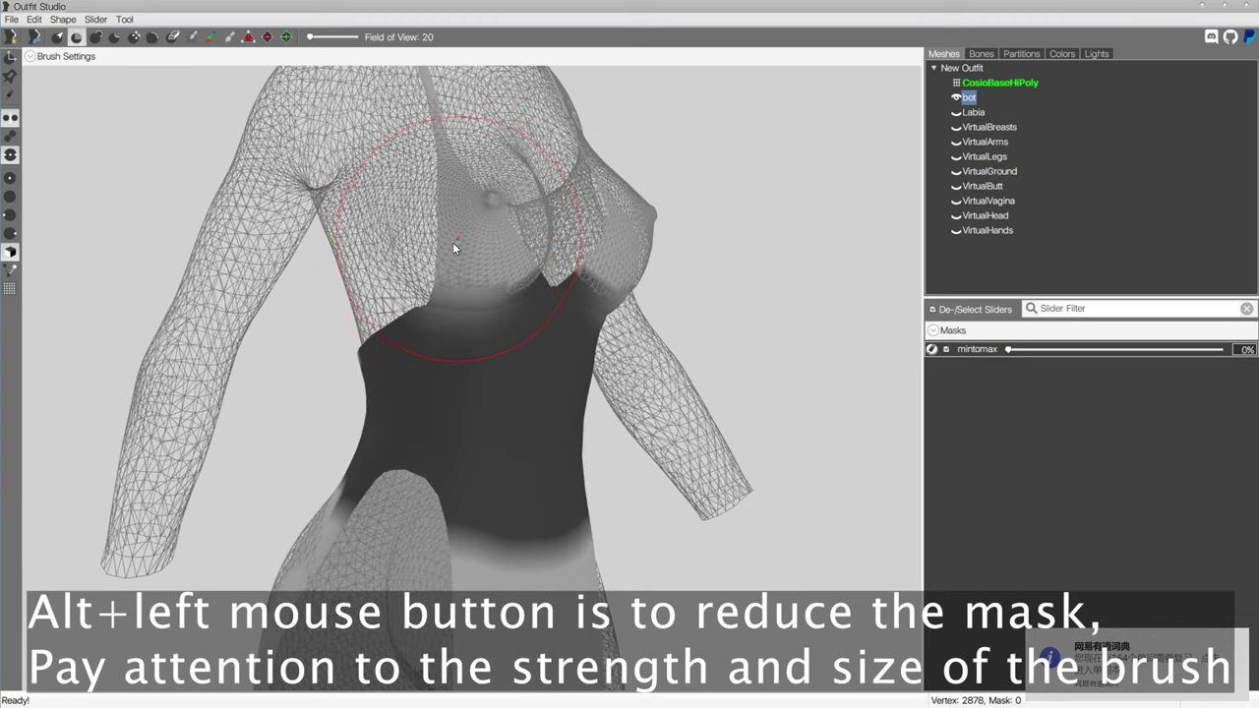
pyautogui.moveTo(453, 242)
pyautogui.mouseDown(button='right')
pyautogui.moveTo(430, 217)
pyautogui.moveTo(444, 226)
pyautogui.moveTo(442, 203)
pyautogui.moveTo(432, 237)
pyautogui.mouseUp(button='right')
pyautogui.keyDown('alt'); pyautogui.click(439, 219); pyautogui.keyUp('alt')
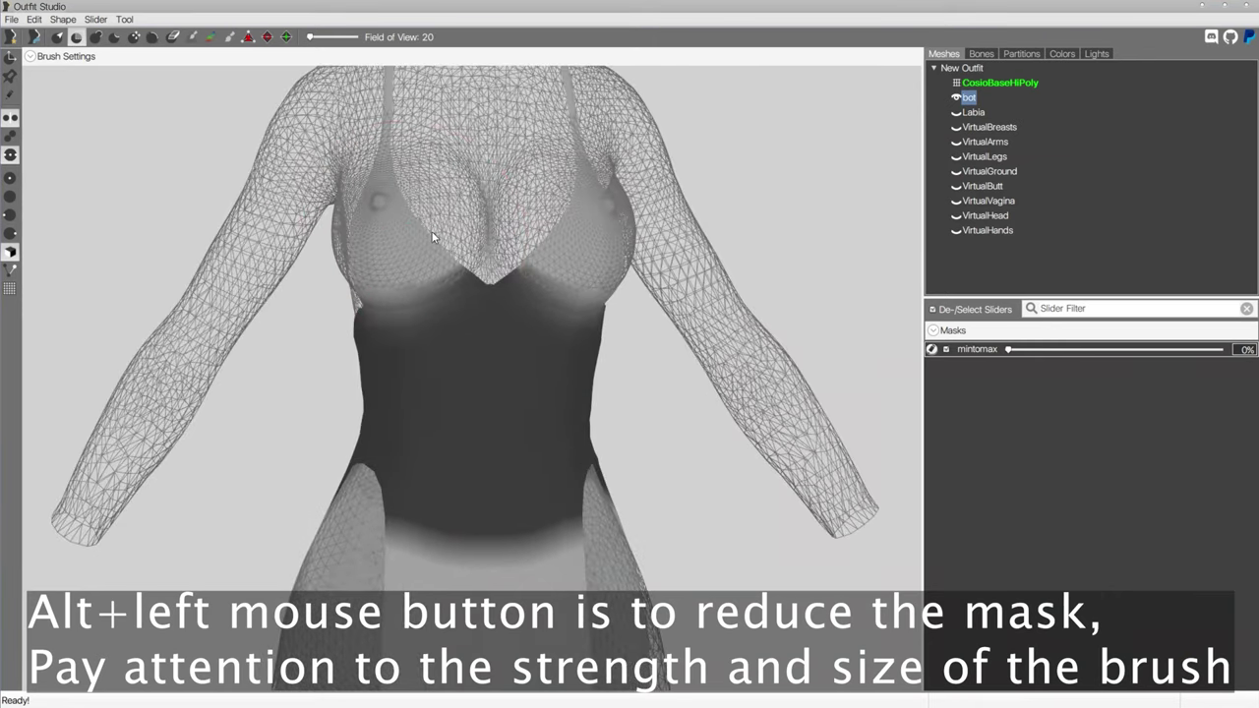
pyautogui.keyDown('ctrl'); pyautogui.click(987, 84); pyautogui.keyUp('ctrl')
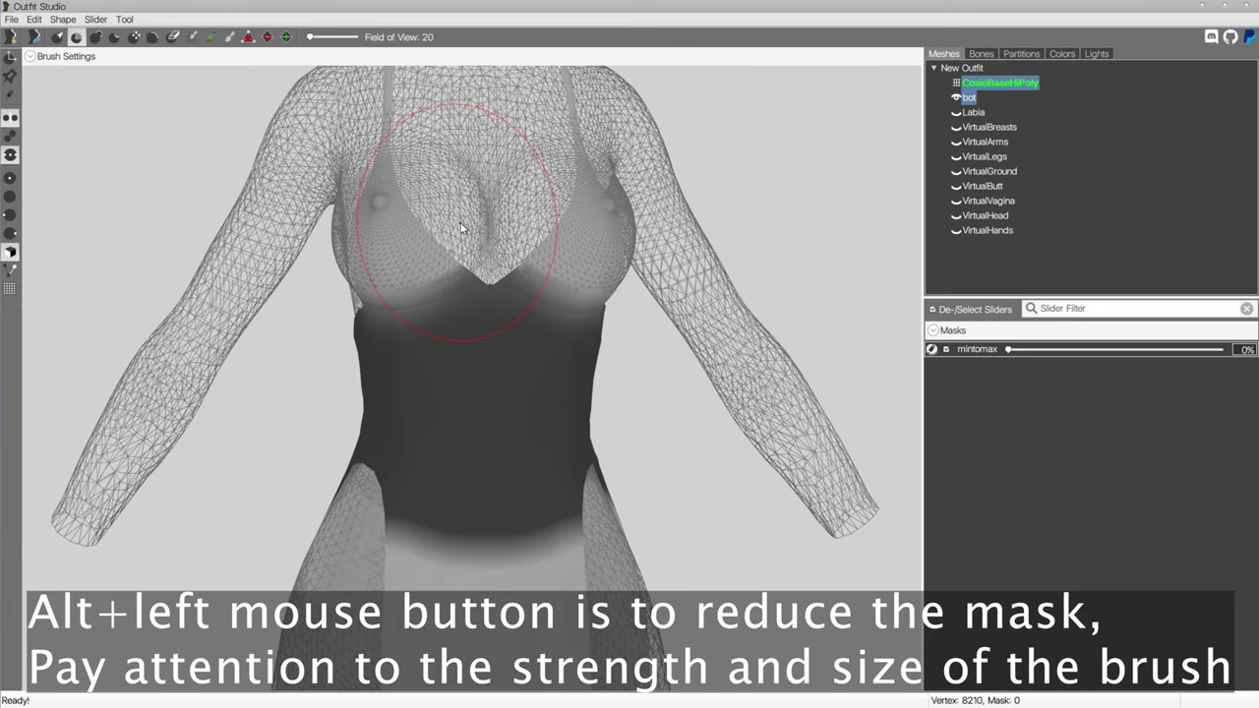
pyautogui.moveTo(456, 211)
pyautogui.mouseDown(button='right')
pyautogui.moveTo(508, 219)
pyautogui.moveTo(441, 220)
pyautogui.moveTo(465, 223)
pyautogui.mouseUp(button='right')
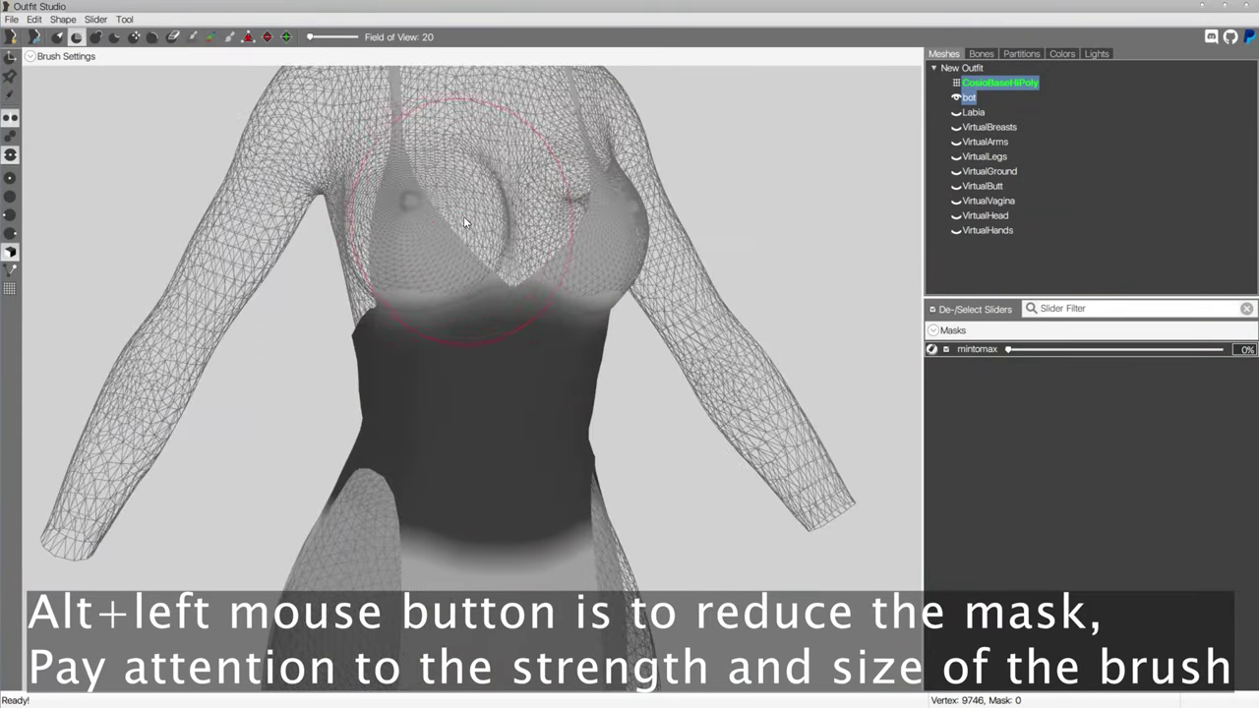
pyautogui.click(980, 84)
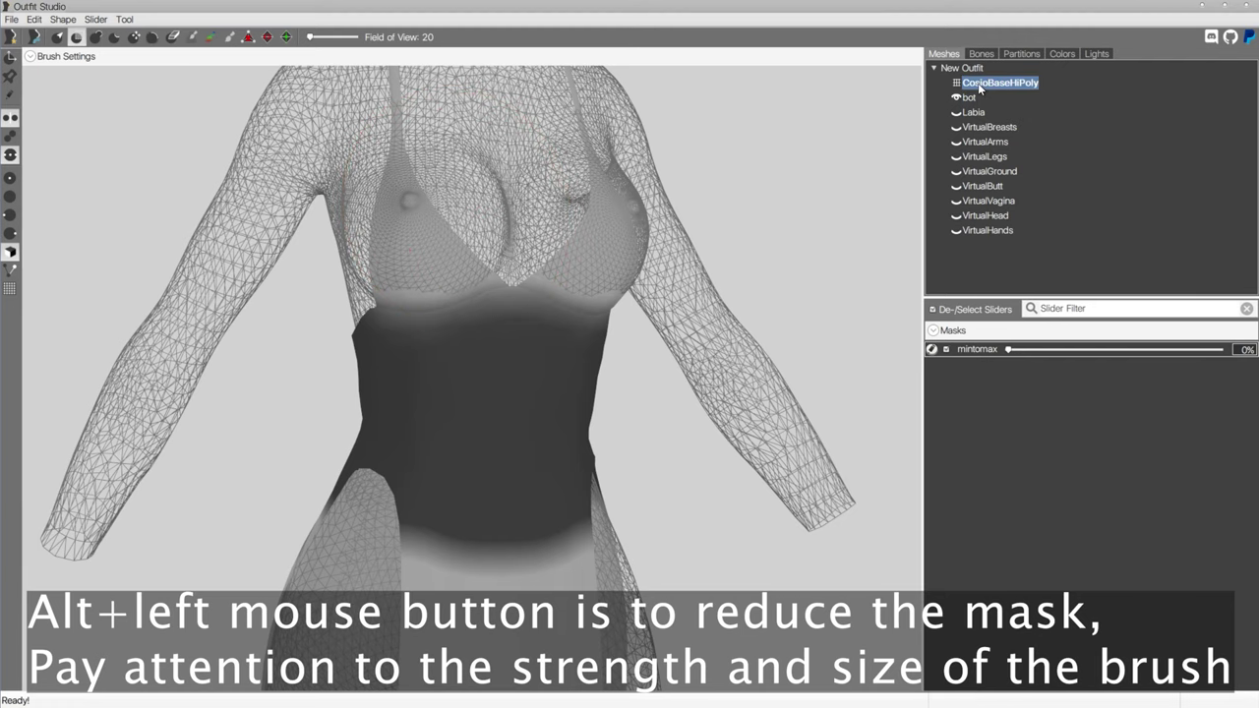
pyautogui.click(969, 97)
# Step: Adjust the Inflate brush size and inflate the bot dress's cups outward so they cover the reference body's breasts
pyautogui.moveTo(449, 269); pyautogui.dragTo(459, 255, button='right')
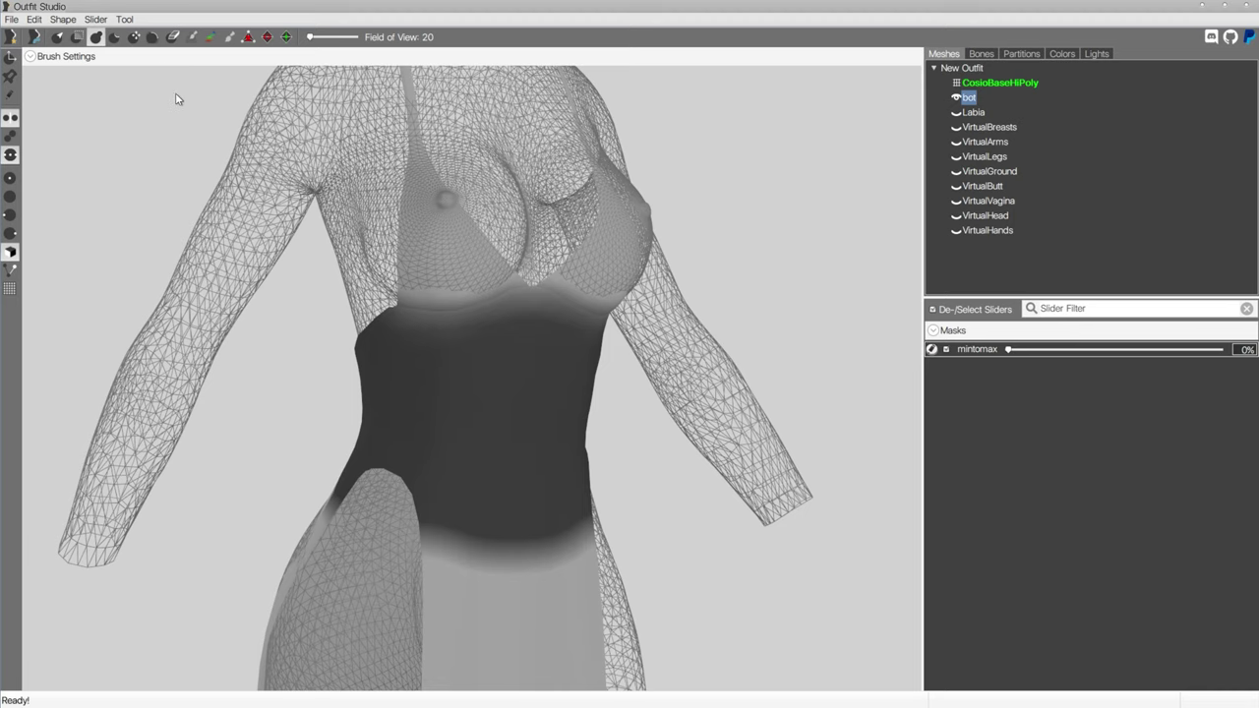
pyautogui.moveTo(445, 208)
pyautogui.mouseDown(button='right')
pyautogui.moveTo(524, 210)
pyautogui.moveTo(459, 234)
pyautogui.mouseUp(button='right')
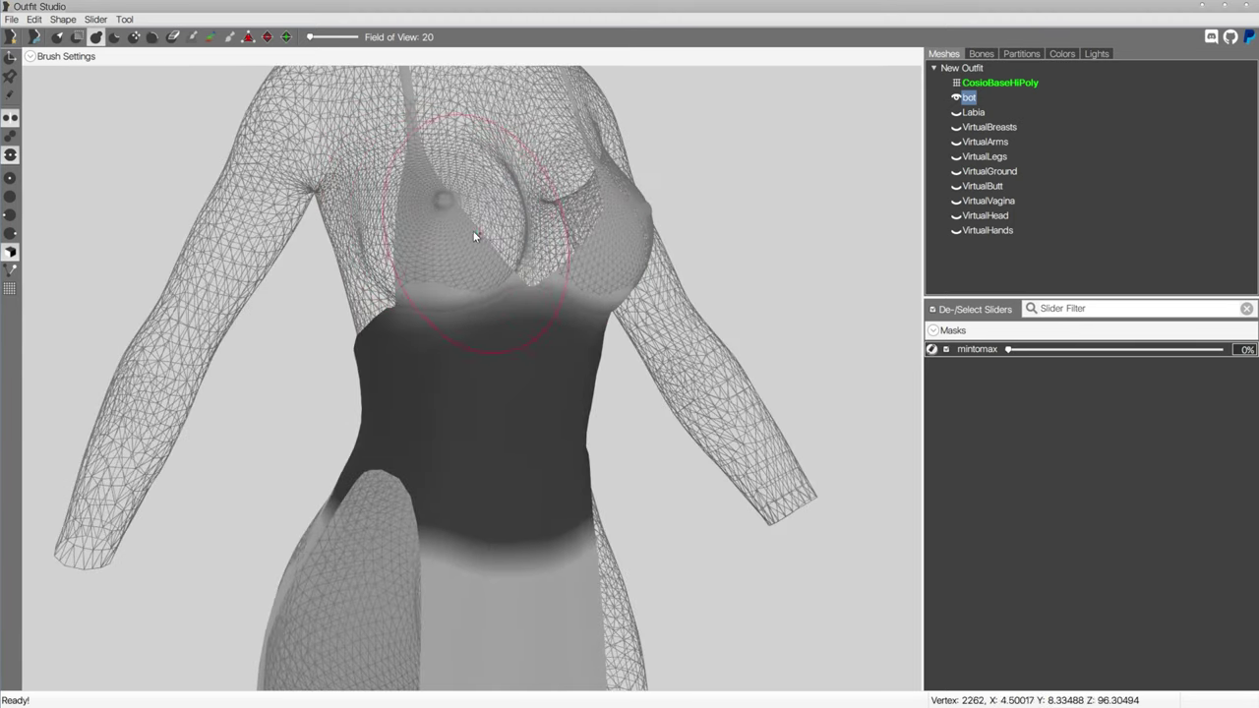
pyautogui.click(61, 56)
pyautogui.moveTo(277, 86); pyautogui.dragTo(245, 85)
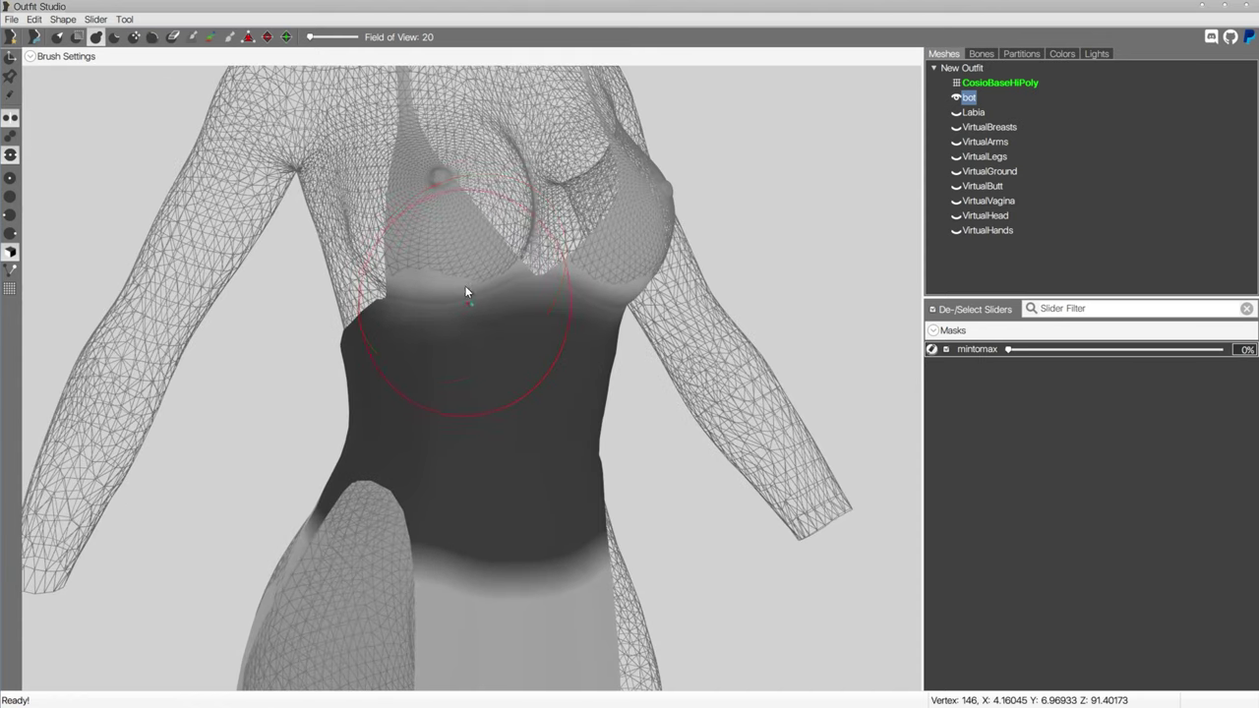
pyautogui.moveTo(456, 236)
pyautogui.mouseDown(button='right')
pyautogui.moveTo(486, 360)
pyautogui.moveTo(472, 320)
pyautogui.mouseUp(button='right')
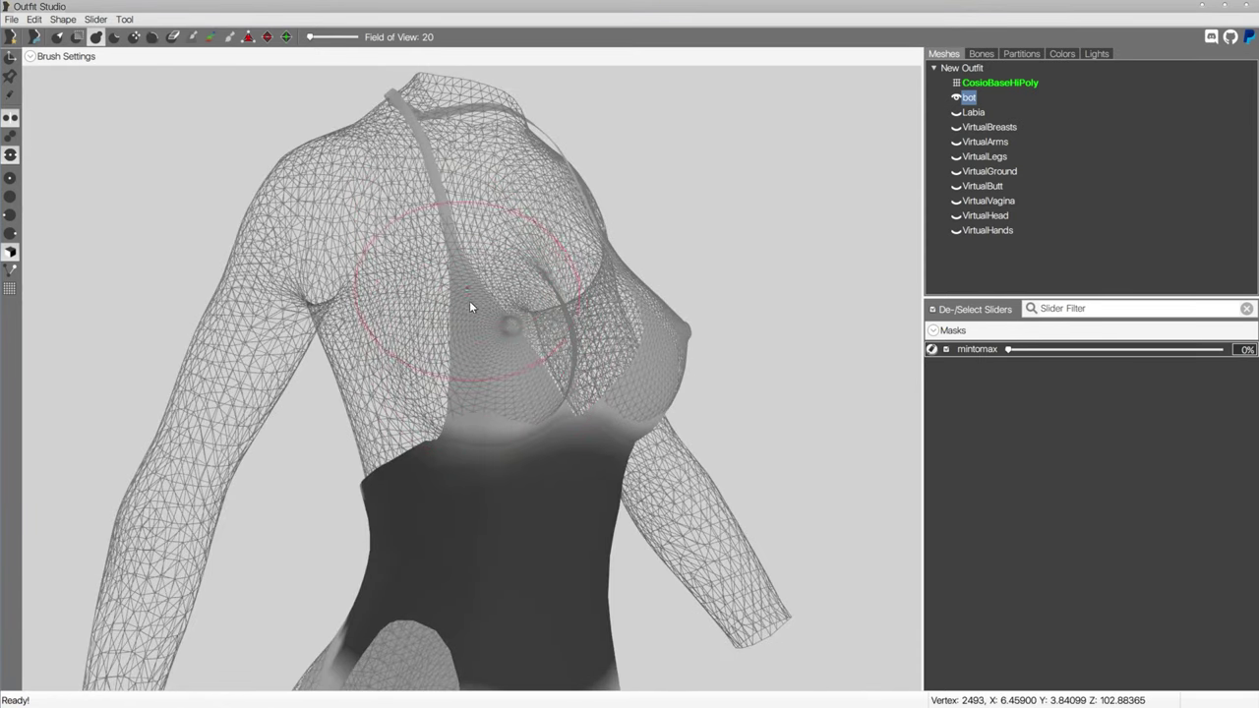
pyautogui.moveTo(486, 324)
pyautogui.mouseDown()
pyautogui.moveTo(539, 388)
pyautogui.moveTo(517, 345)
pyautogui.mouseUp()
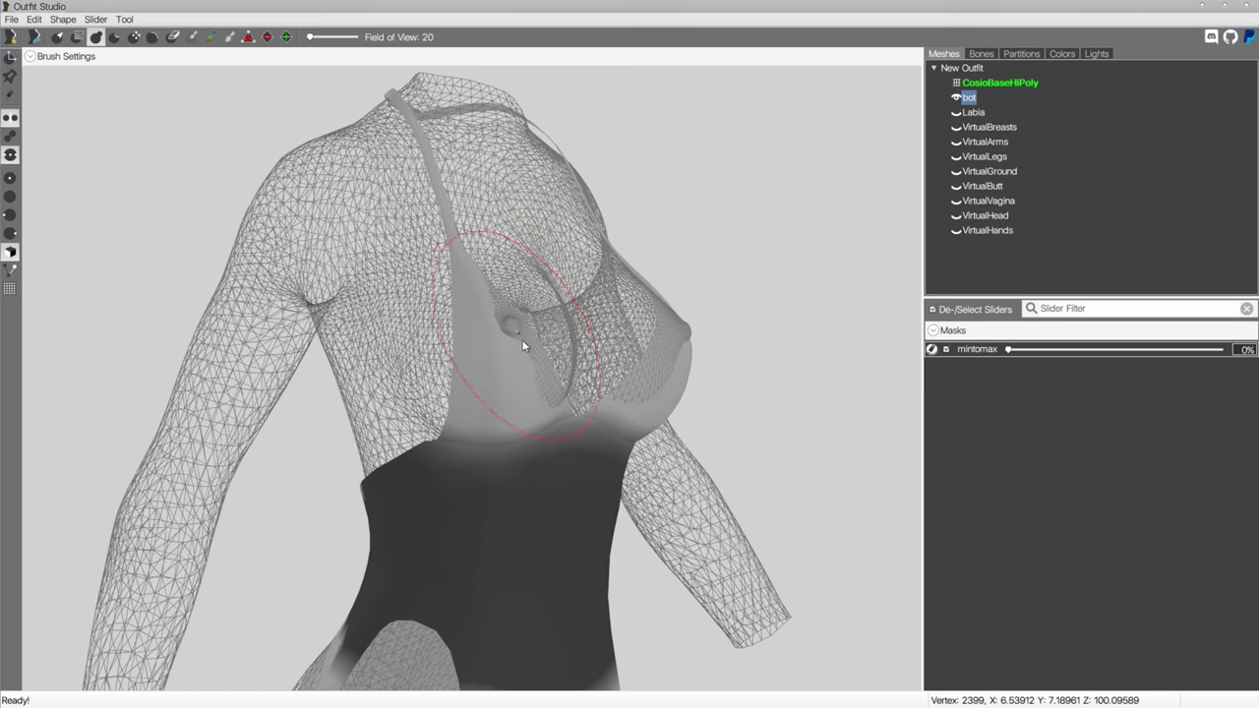
pyautogui.moveTo(500, 330)
pyautogui.mouseDown(button='right')
pyautogui.moveTo(506, 351)
pyautogui.moveTo(479, 375)
pyautogui.mouseUp(button='right')
pyautogui.scroll(2, 479, 375)
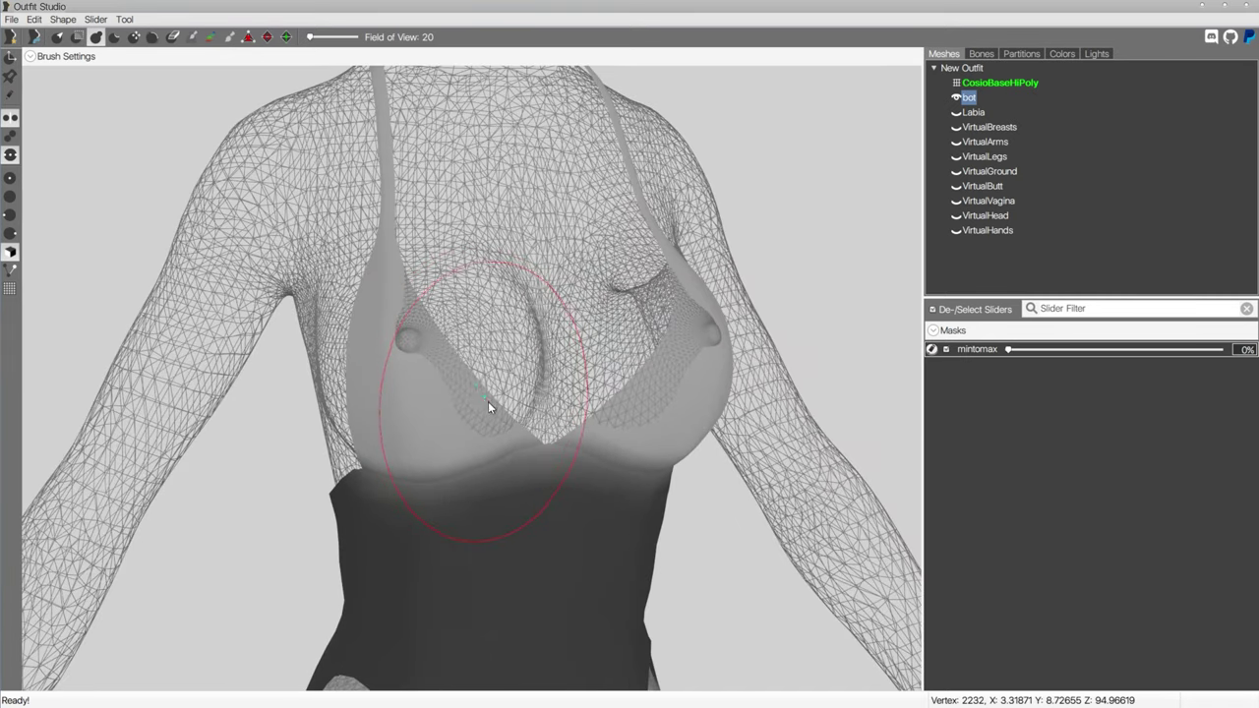
pyautogui.click(470, 373)
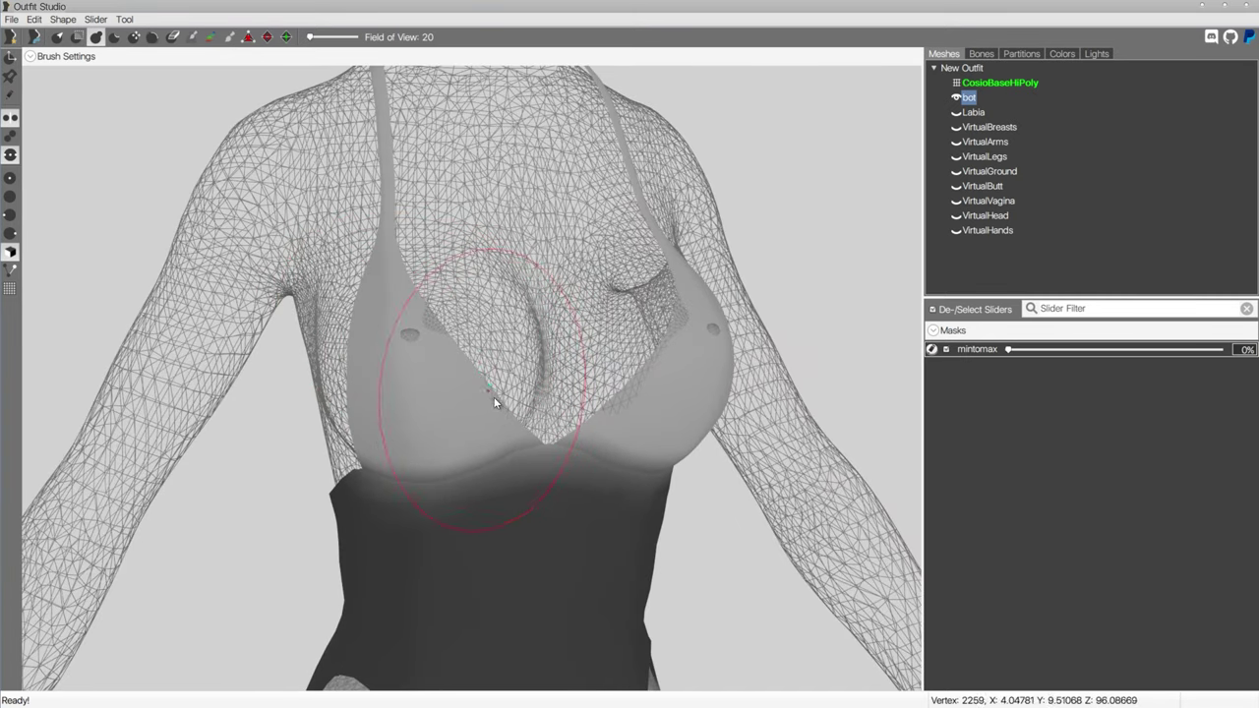
# Step: Make the Inflate brush smaller and inflate the cups at the remaining poke-through spots near the nipples and inner edges
pyautogui.click(61, 56)
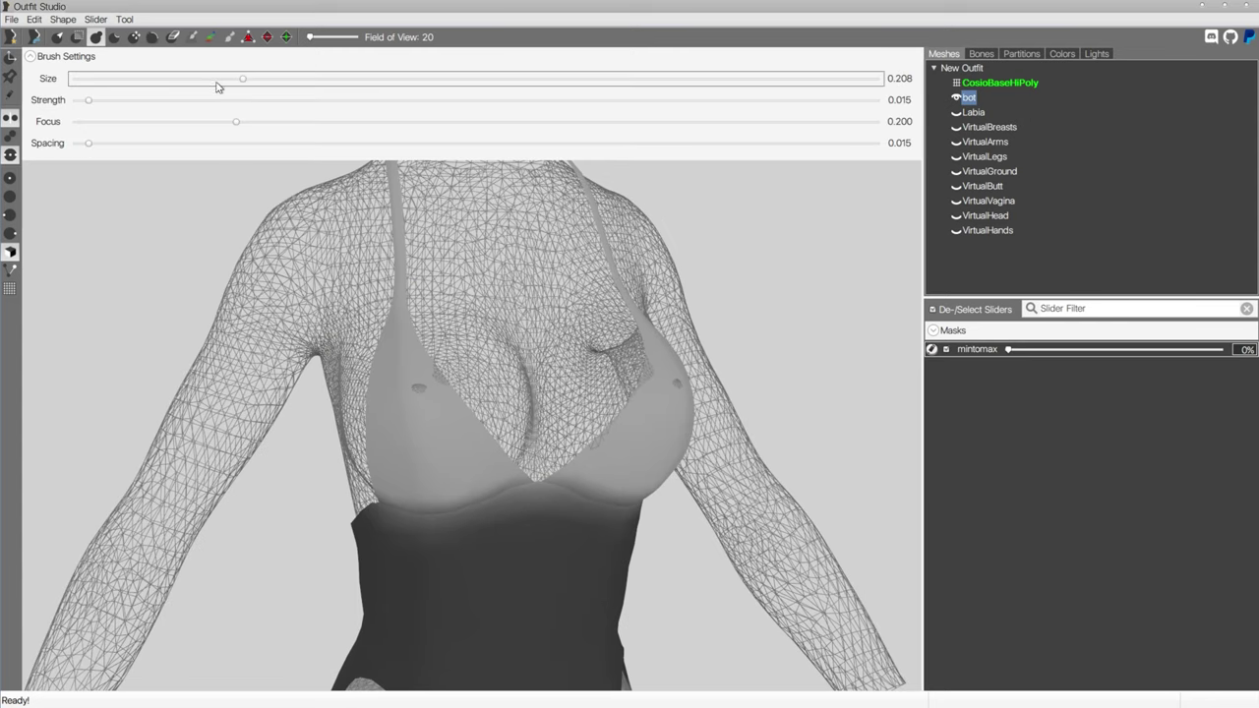
pyautogui.press('space')
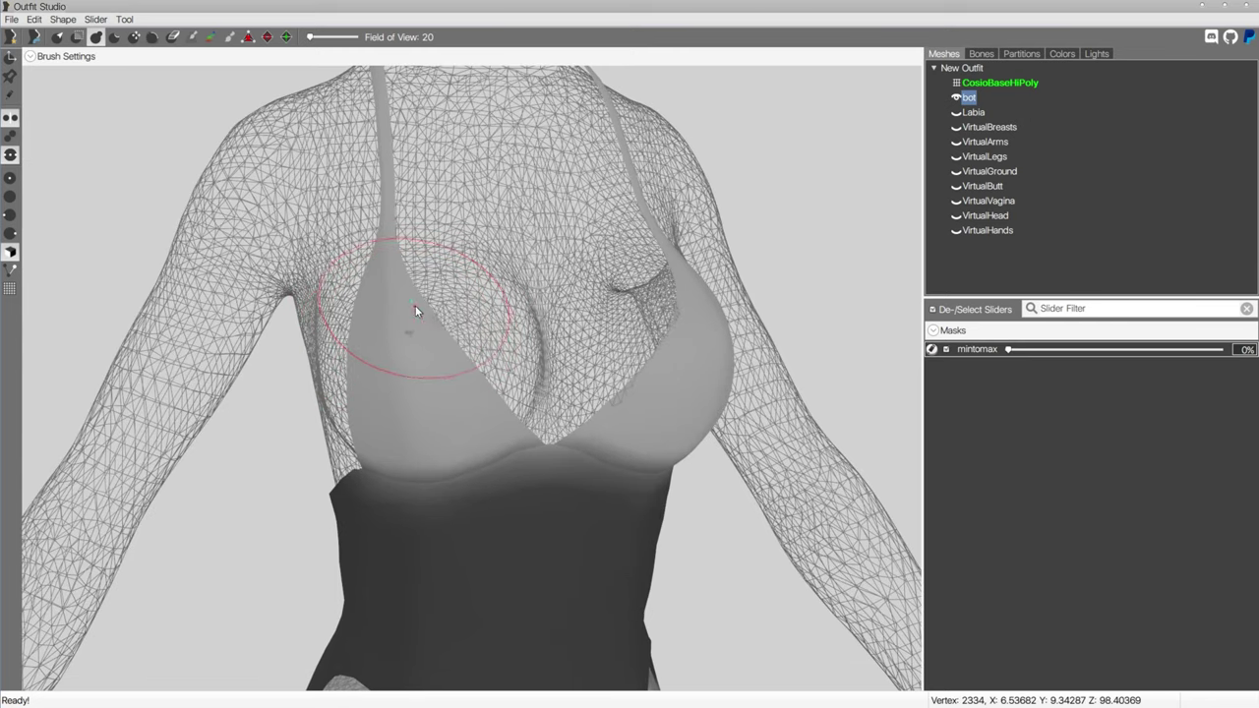
pyautogui.click(421, 315)
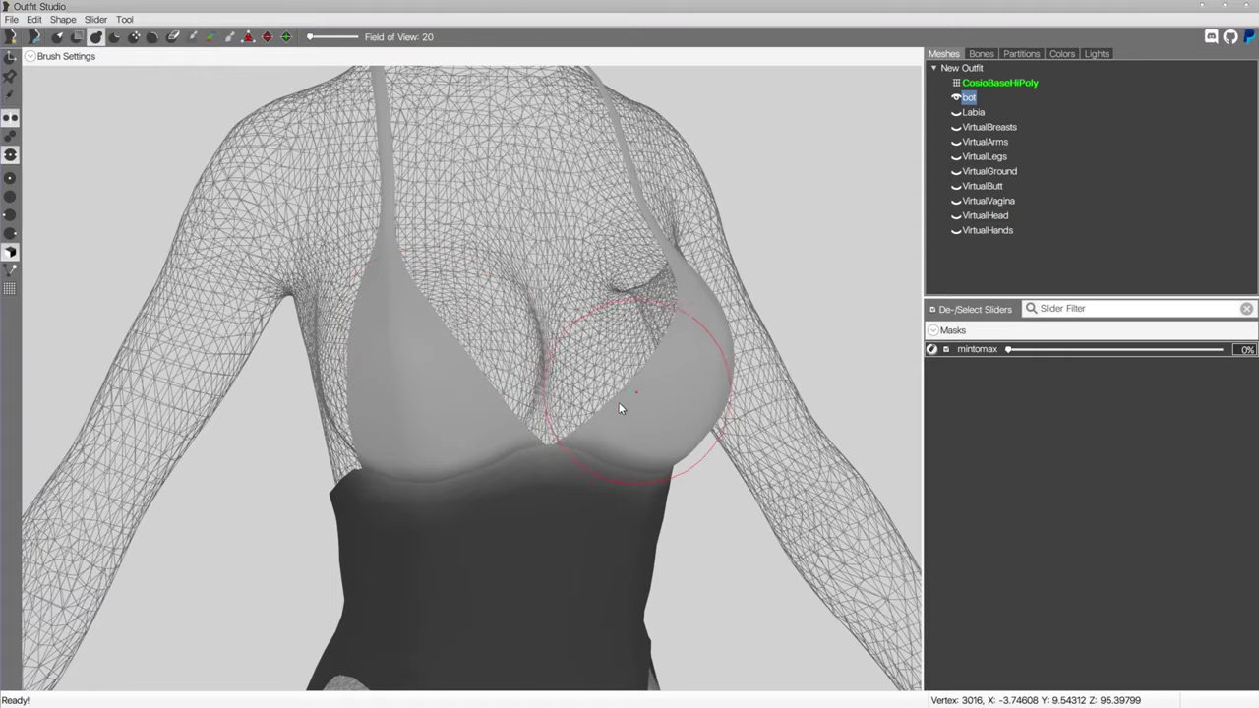
pyautogui.moveTo(640, 402)
pyautogui.mouseDown(button='right')
pyautogui.moveTo(500, 399)
pyautogui.moveTo(619, 382)
pyautogui.mouseUp(button='right')
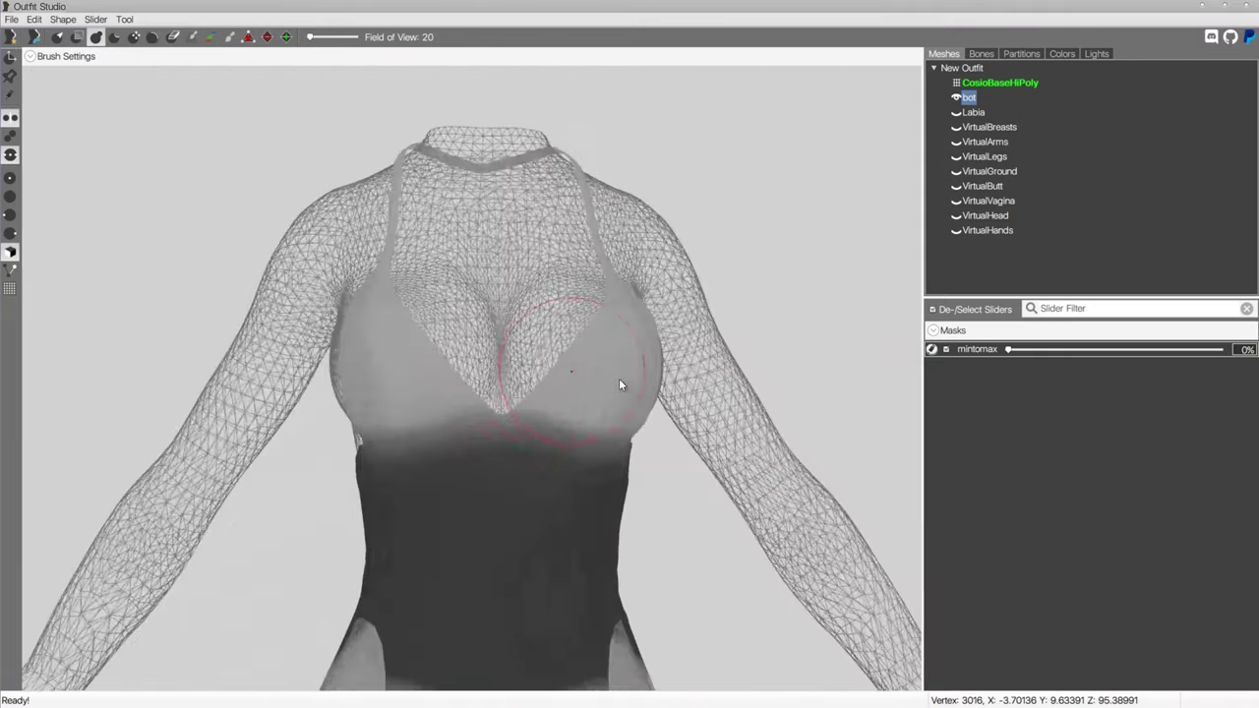
# Step: Check the lower front of the dress and clear the whole painted mask
pyautogui.moveTo(591, 492); pyautogui.dragTo(568, 392, button='middle')
pyautogui.scroll(2, 567, 391)
pyautogui.moveTo(568, 392); pyautogui.dragTo(470, 422, button='right')
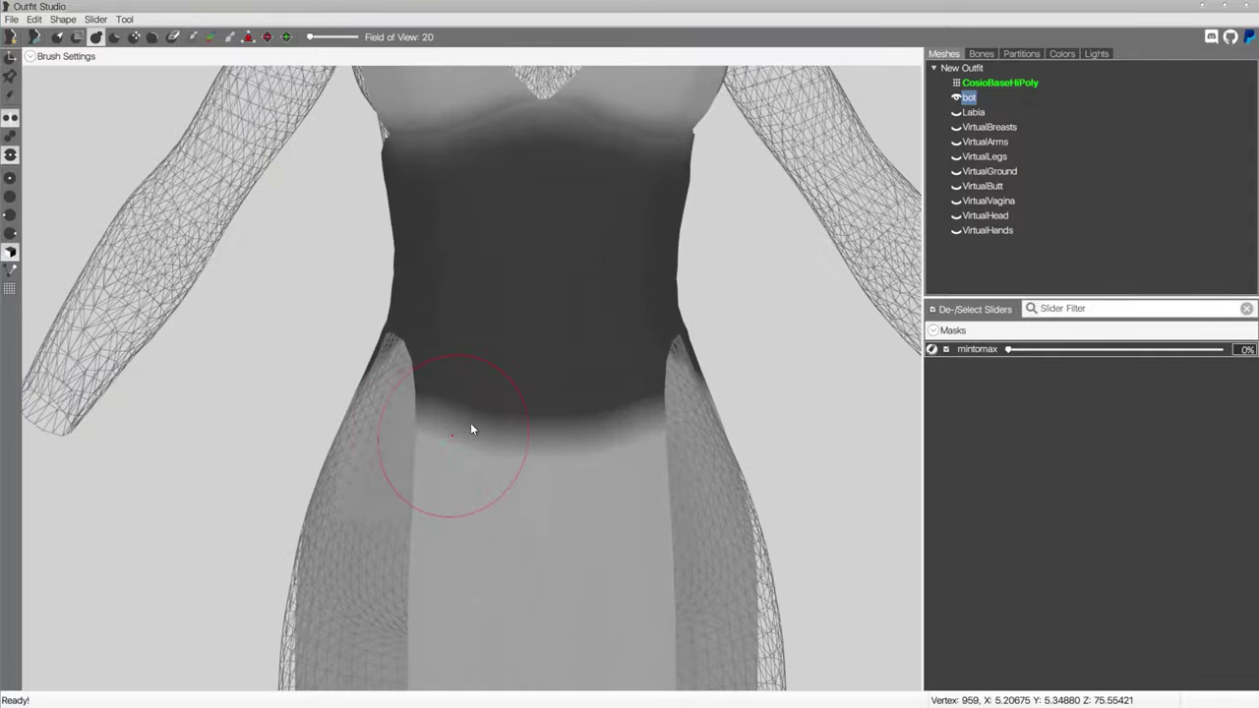
pyautogui.scroll(-3, 500, 402)
pyautogui.moveTo(514, 340); pyautogui.dragTo(508, 392, button='middle')
pyautogui.moveTo(508, 392); pyautogui.dragTo(711, 402, button='right')
pyautogui.hotkey('ctrl', 'a')
# Step: Enlarge the Inflate brush and inflate the back of the dress around the waist and buttocks over the reference body
pyautogui.moveTo(539, 556); pyautogui.dragTo(504, 391, button='middle')
pyautogui.moveTo(506, 397); pyautogui.dragTo(502, 428, button='right')
pyautogui.moveTo(489, 336); pyautogui.dragTo(482, 411, button='middle')
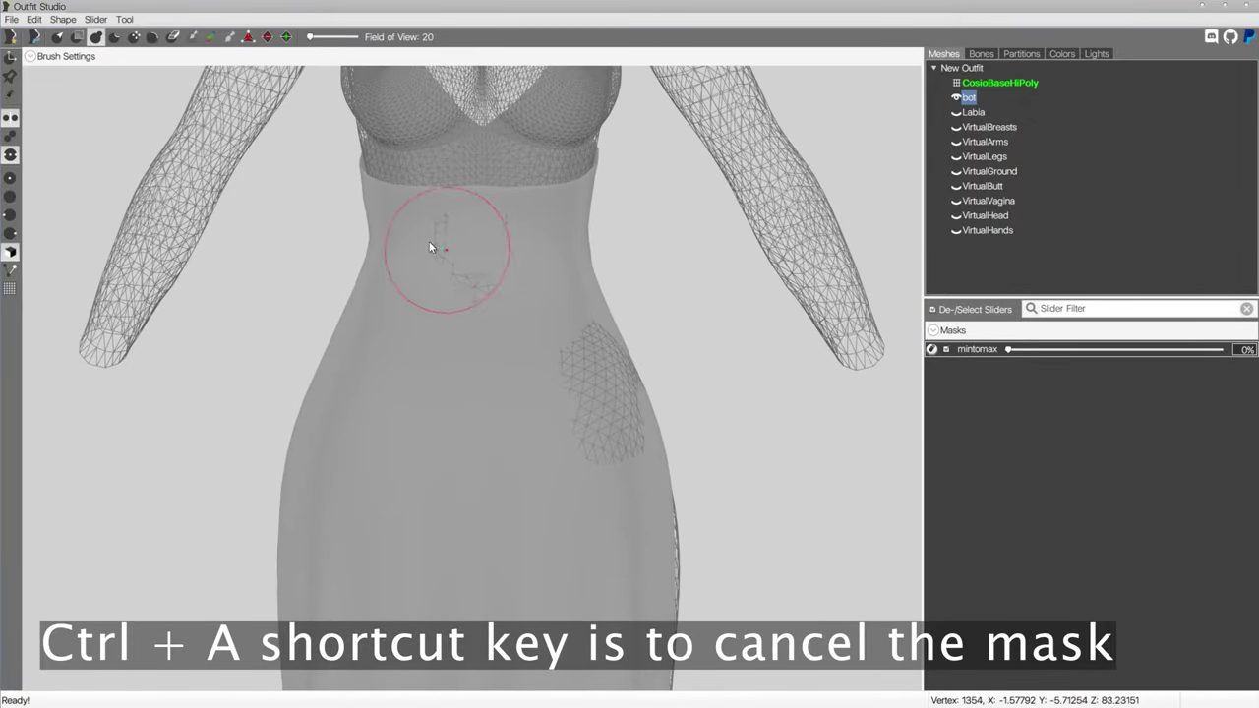
pyautogui.press('space')
pyautogui.moveTo(190, 80); pyautogui.dragTo(242, 91)
pyautogui.press('space')
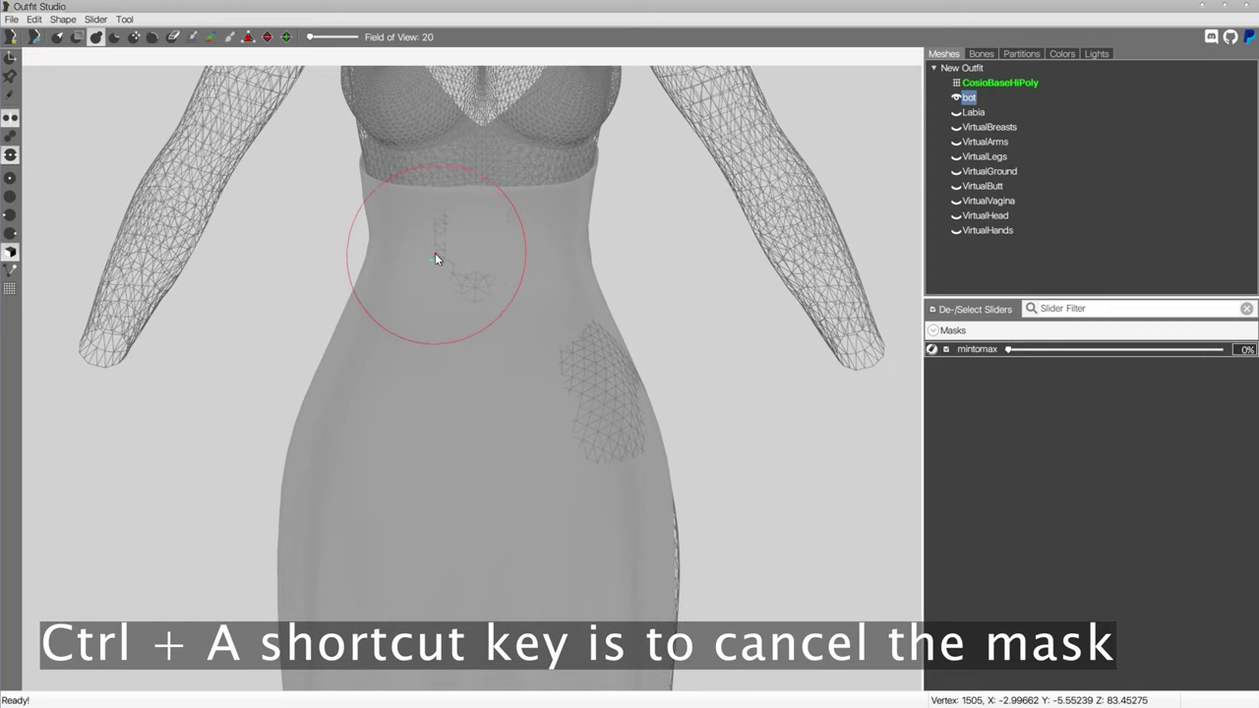
pyautogui.moveTo(463, 280); pyautogui.dragTo(447, 233)
pyautogui.moveTo(515, 305)
pyautogui.mouseDown(button='right')
pyautogui.moveTo(571, 301)
pyautogui.moveTo(500, 301)
pyautogui.mouseUp(button='right')
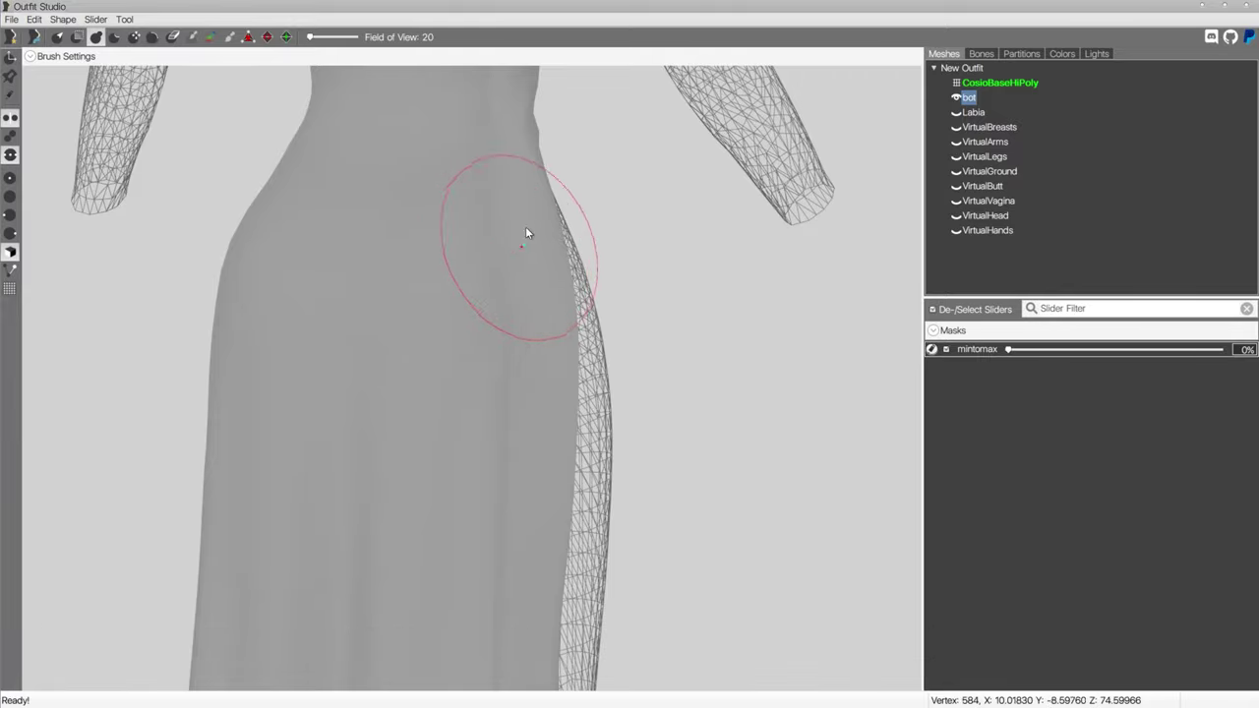
pyautogui.moveTo(534, 276); pyautogui.dragTo(298, 281, button='right')
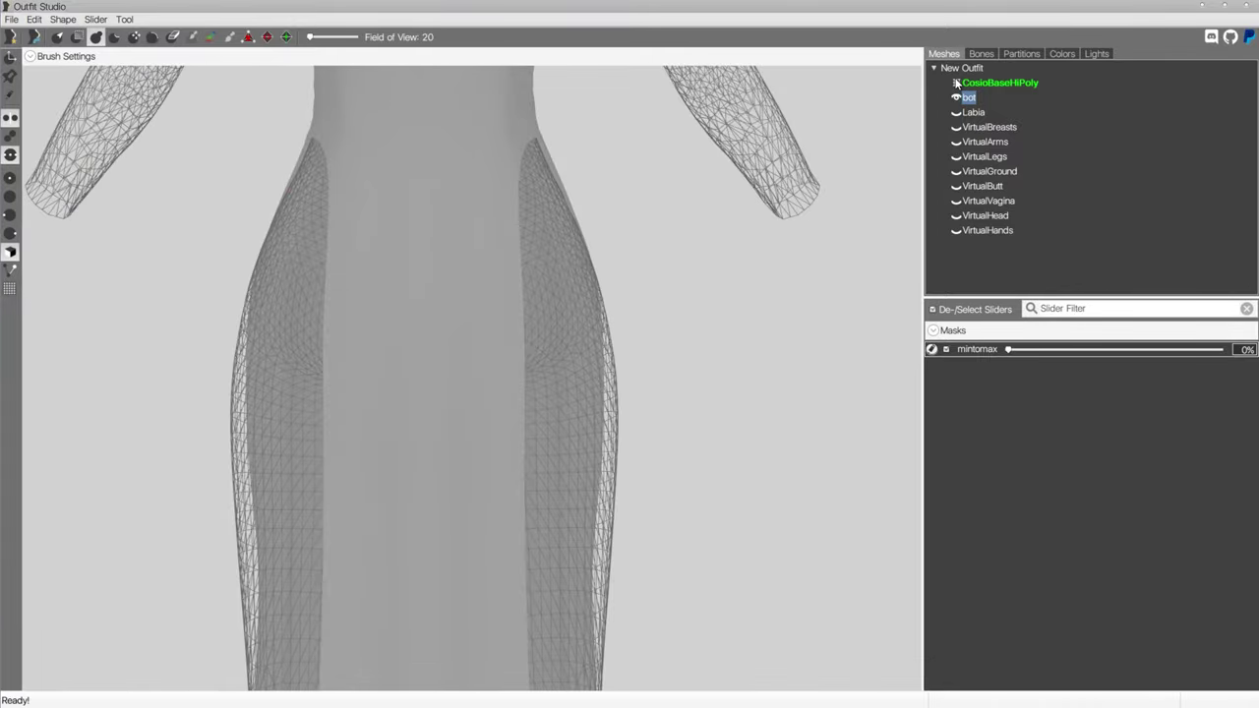
# Step: Return the CosioBaseHiPoly body to solid display and make all shapes from Labia to VirtualHands visible
pyautogui.click(956, 83)
pyautogui.scroll(-3, 574, 246)
pyautogui.moveTo(422, 324); pyautogui.dragTo(600, 374, button='right')
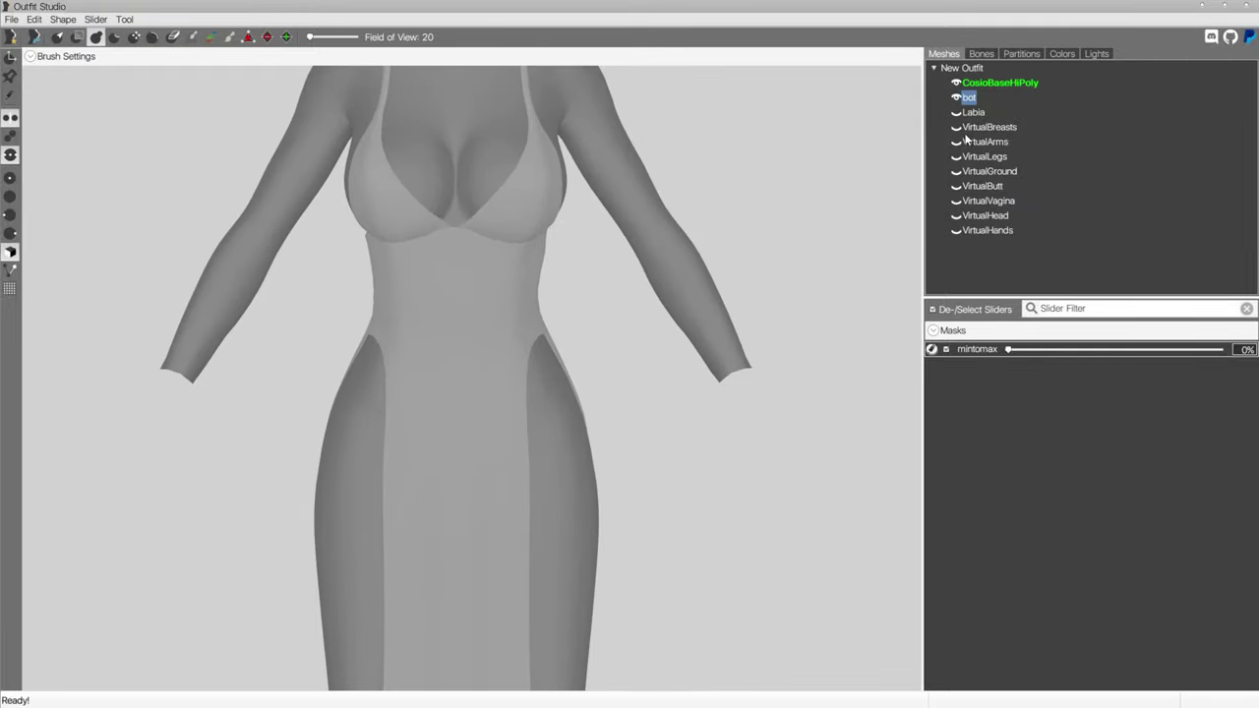
pyautogui.keyDown('shift'); pyautogui.click(972, 231); pyautogui.keyUp('shift')
pyautogui.click(956, 230)
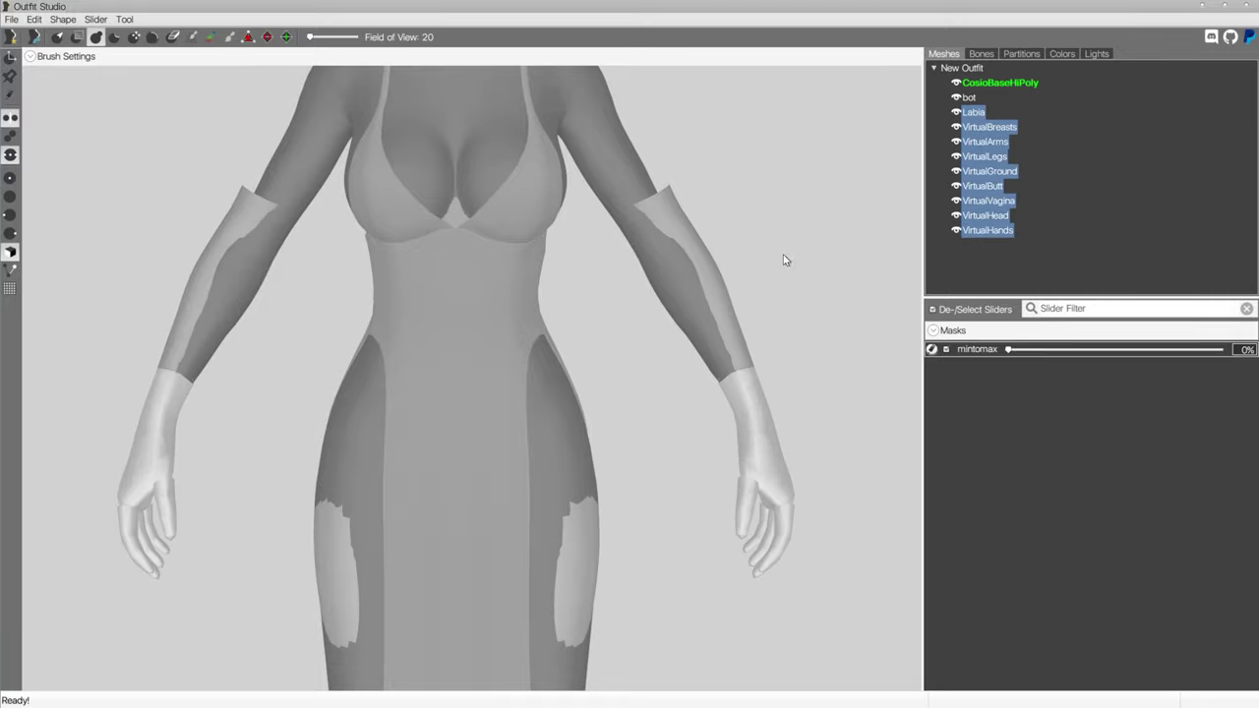
# Step: Select the VirtualArms collision shape and inflate it around the forearms so it lies outside the body's skin
pyautogui.moveTo(785, 260)
pyautogui.mouseDown(button='right')
pyautogui.moveTo(663, 258)
pyautogui.moveTo(758, 253)
pyautogui.moveTo(671, 318)
pyautogui.moveTo(646, 272)
pyautogui.moveTo(660, 278)
pyautogui.moveTo(632, 281)
pyautogui.moveTo(655, 301)
pyautogui.moveTo(638, 155)
pyautogui.moveTo(636, 351)
pyautogui.moveTo(675, 356)
pyautogui.moveTo(770, 268)
pyautogui.mouseUp(button='right')
pyautogui.scroll(2, 665, 296)
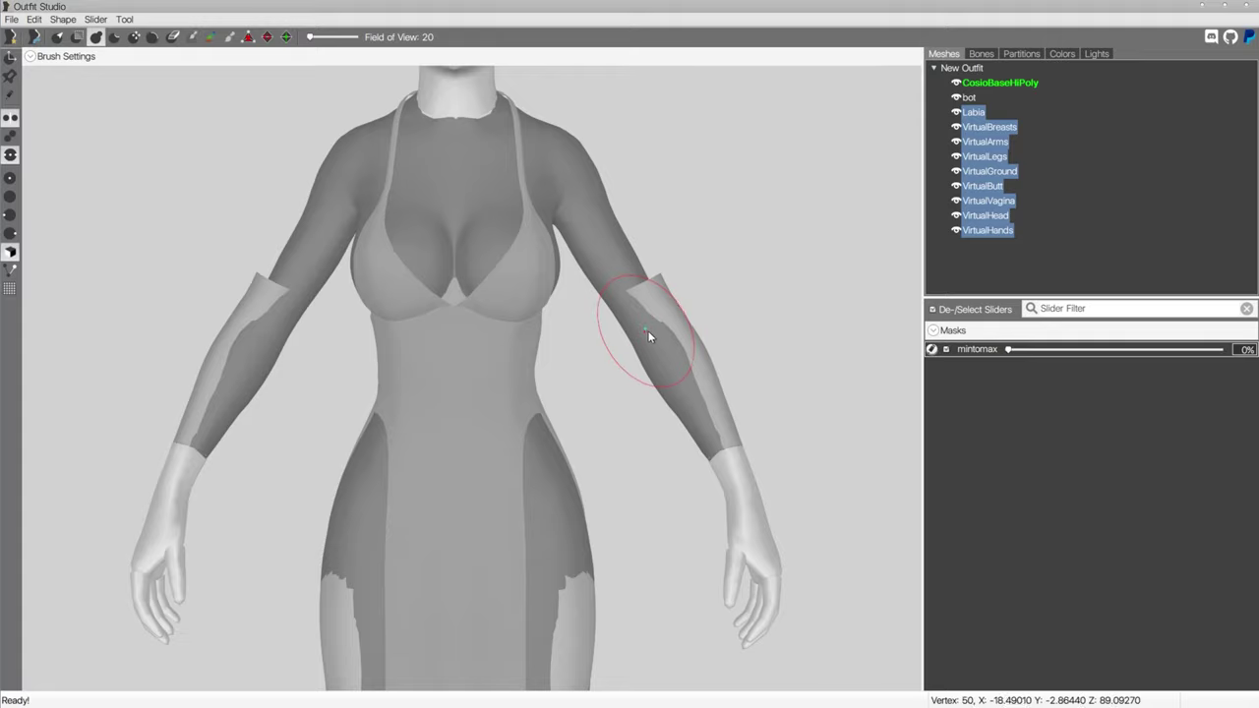
pyautogui.moveTo(648, 331); pyautogui.dragTo(687, 325, button='right')
pyautogui.press('space')
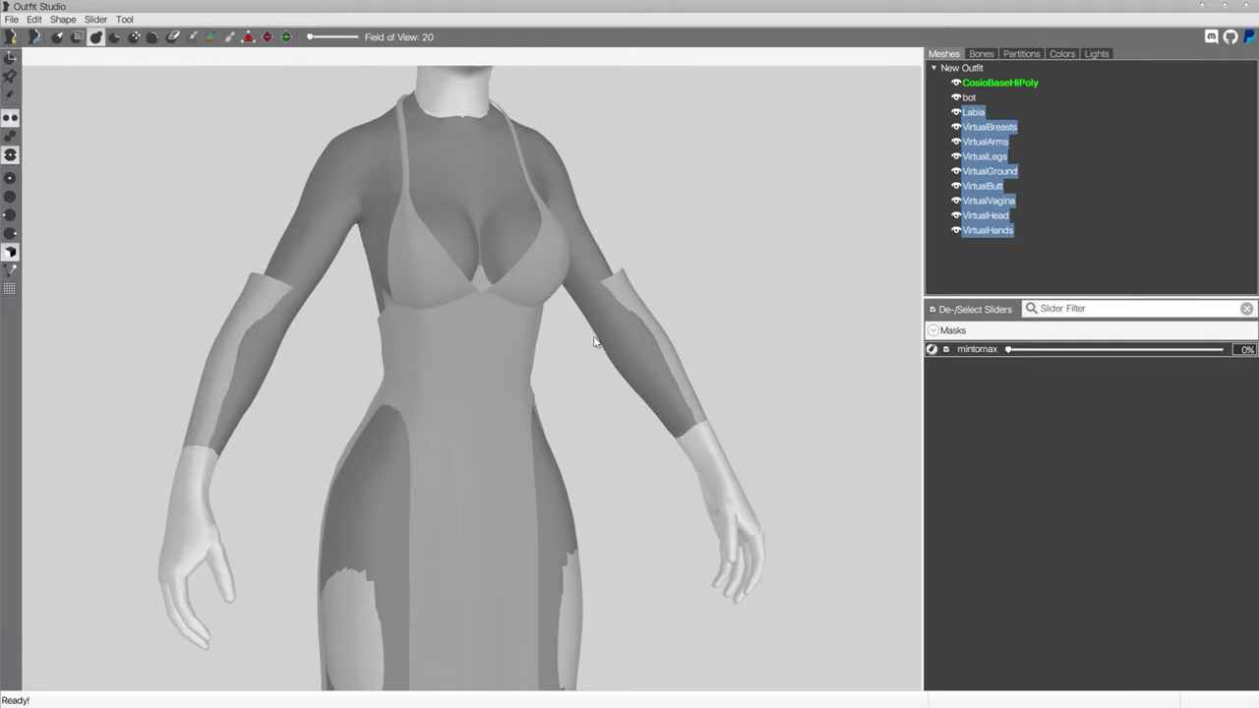
pyautogui.click(1004, 174)
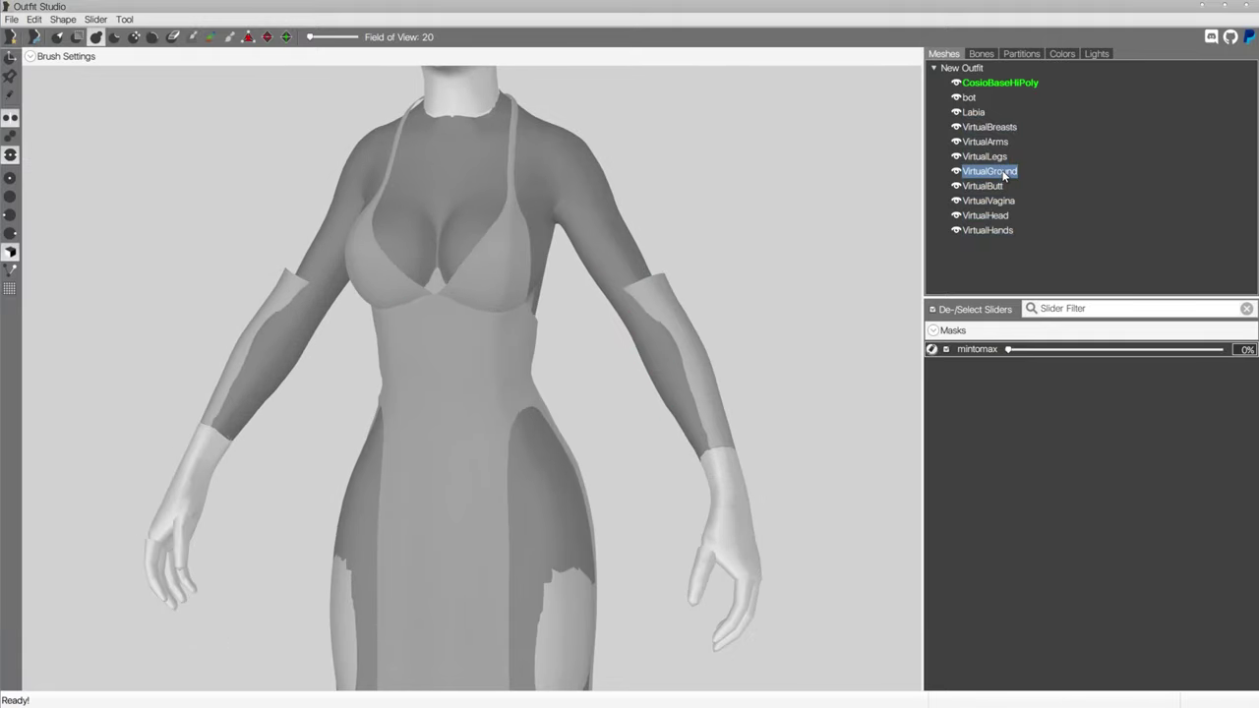
pyautogui.click(996, 144)
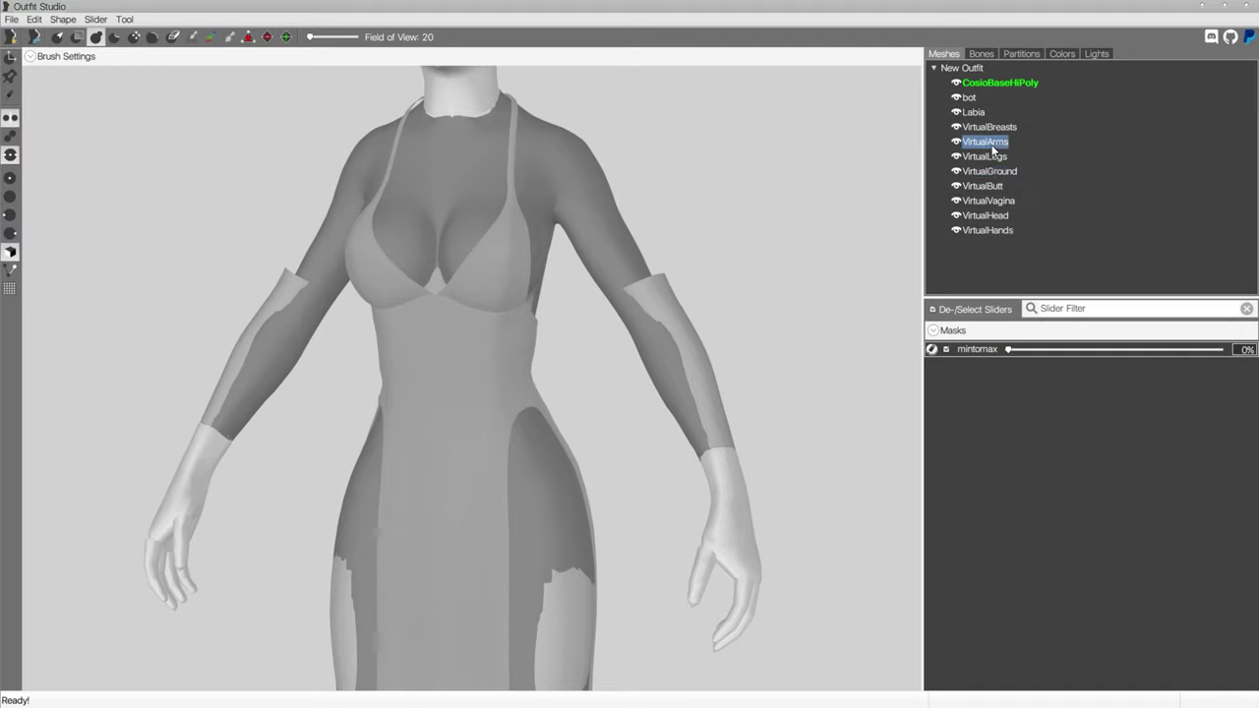
pyautogui.click(956, 142)
pyautogui.click(956, 143)
pyautogui.moveTo(678, 247)
pyautogui.mouseDown(button='right')
pyautogui.moveTo(675, 281)
pyautogui.moveTo(587, 345)
pyautogui.moveTo(426, 345)
pyautogui.mouseUp(button='right')
pyautogui.moveTo(356, 316)
pyautogui.mouseDown()
pyautogui.moveTo(357, 345)
pyautogui.moveTo(364, 326)
pyautogui.moveTo(332, 375)
pyautogui.moveTo(365, 325)
pyautogui.moveTo(345, 336)
pyautogui.mouseUp()
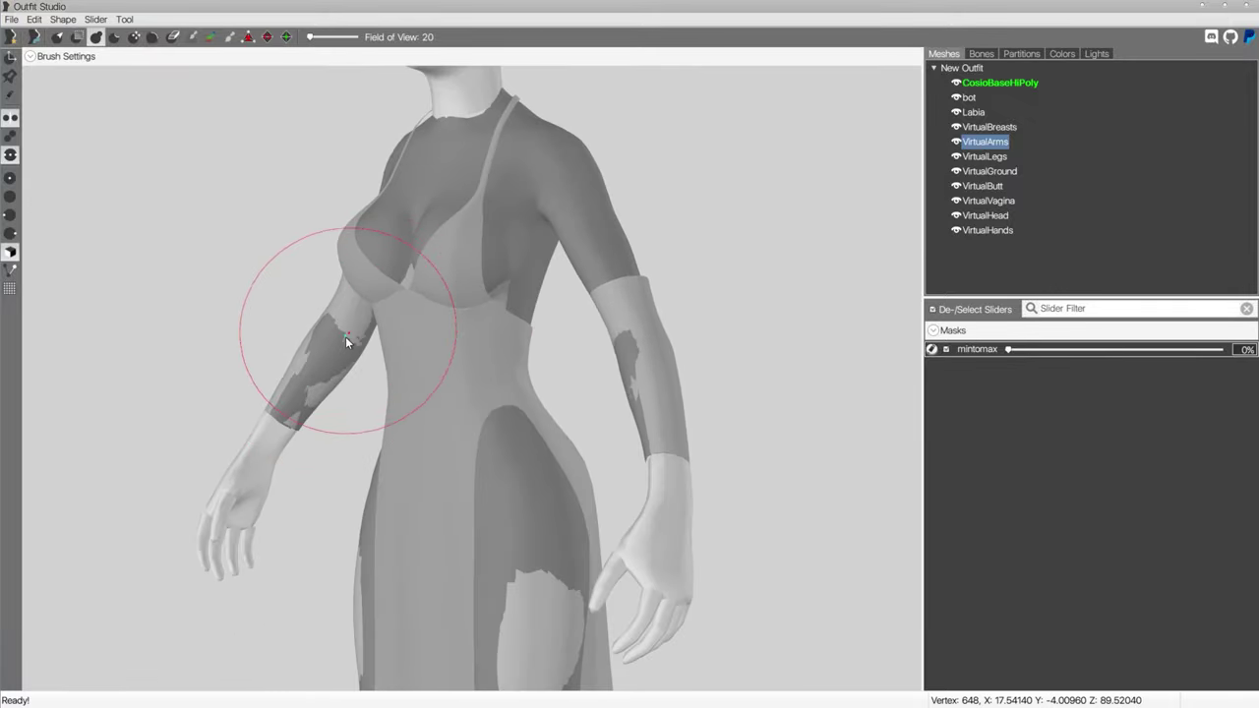
pyautogui.moveTo(346, 336)
pyautogui.mouseDown(button='right')
pyautogui.moveTo(497, 339)
pyautogui.moveTo(300, 312)
pyautogui.mouseUp(button='right')
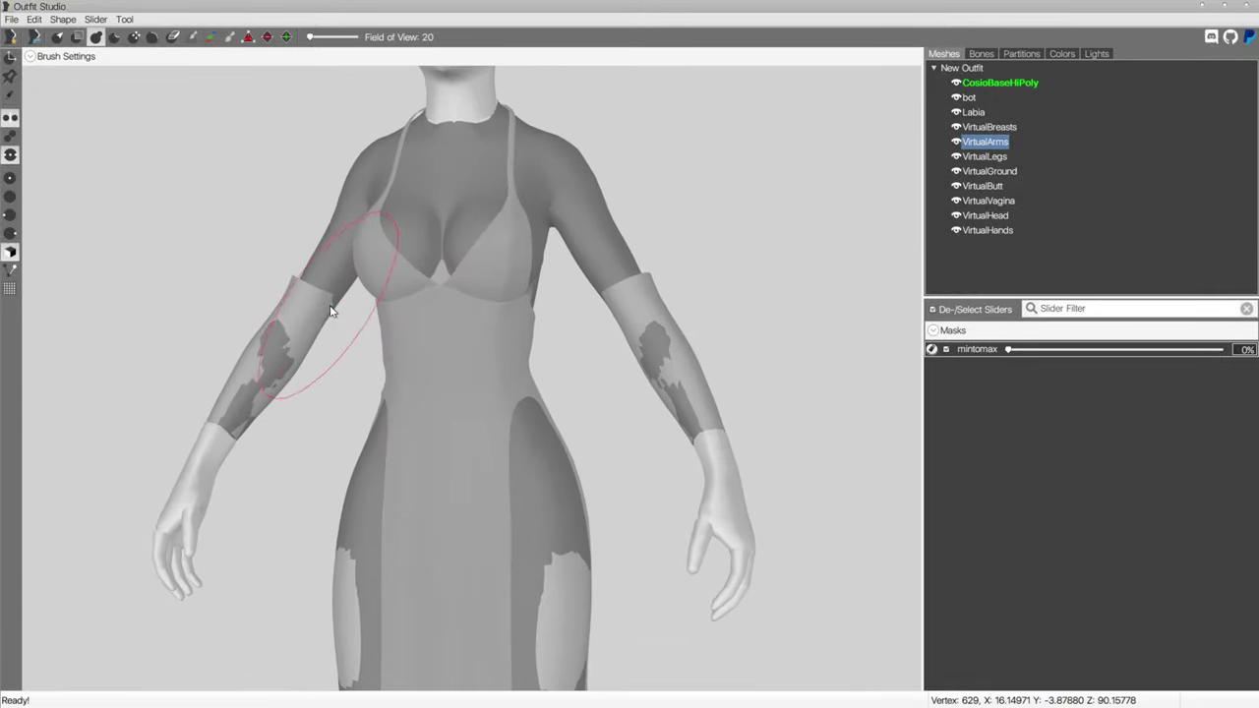
pyautogui.moveTo(331, 309); pyautogui.dragTo(335, 313)
# Step: Adjust the VirtualArms shape on the forearms with the Deflate brush and switch back to the Inflate brush
pyautogui.moveTo(335, 313)
pyautogui.mouseDown(button='right')
pyautogui.moveTo(440, 276)
pyautogui.moveTo(708, 301)
pyautogui.moveTo(268, 324)
pyautogui.mouseUp(button='right')
pyautogui.press('3')
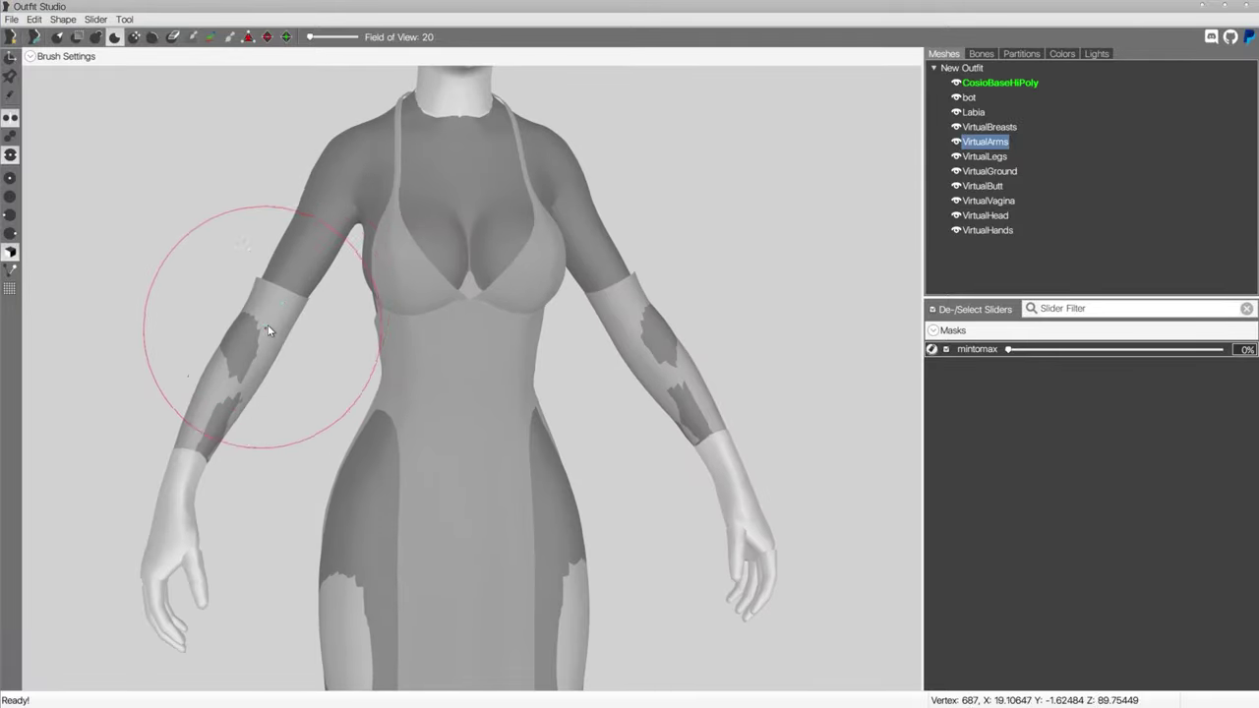
pyautogui.moveTo(268, 324); pyautogui.dragTo(292, 301)
pyautogui.moveTo(290, 305)
pyautogui.mouseDown(button='right')
pyautogui.moveTo(416, 306)
pyautogui.moveTo(289, 360)
pyautogui.moveTo(502, 335)
pyautogui.moveTo(241, 346)
pyautogui.moveTo(442, 384)
pyautogui.moveTo(493, 333)
pyautogui.moveTo(319, 333)
pyautogui.moveTo(419, 329)
pyautogui.moveTo(442, 403)
pyautogui.moveTo(495, 393)
pyautogui.moveTo(561, 309)
pyautogui.moveTo(934, 157)
pyautogui.mouseUp(button='right')
pyautogui.press('2')
pyautogui.click(269, 363)
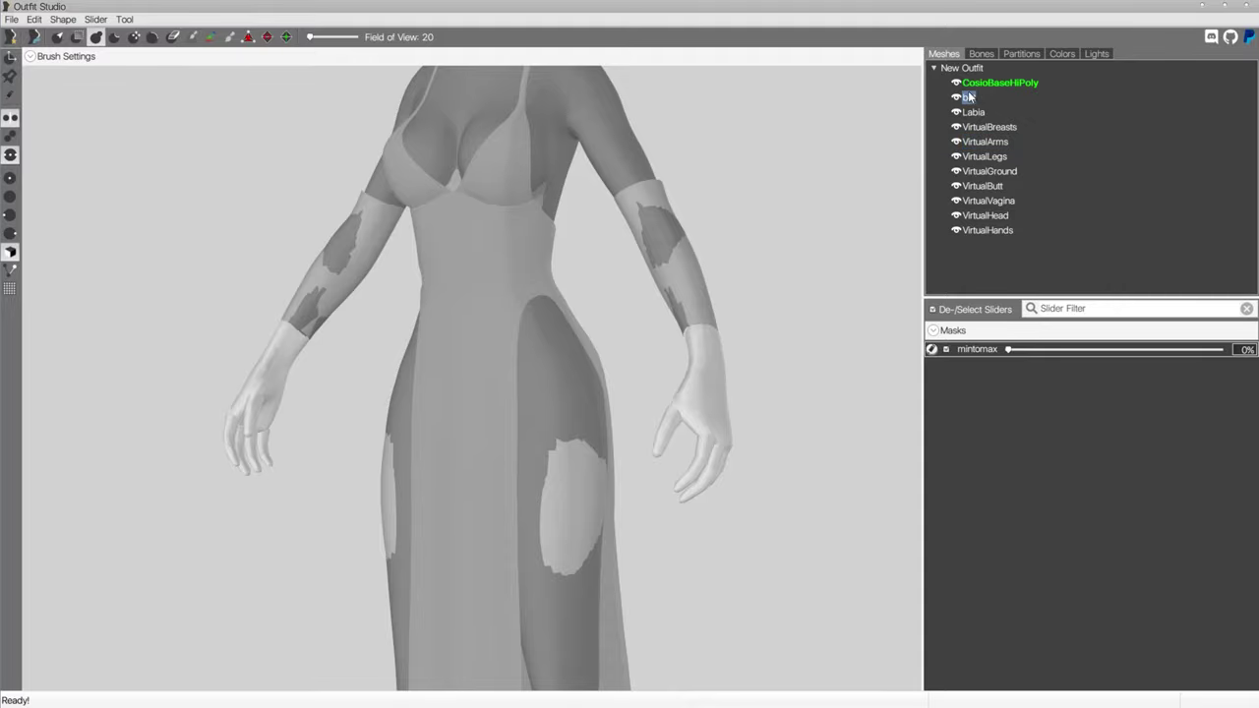
# Step: Hide the bot dress and display the VirtualBreasts collision shape as a wireframe
pyautogui.click(955, 97)
pyautogui.moveTo(443, 315); pyautogui.dragTo(697, 261, button='right')
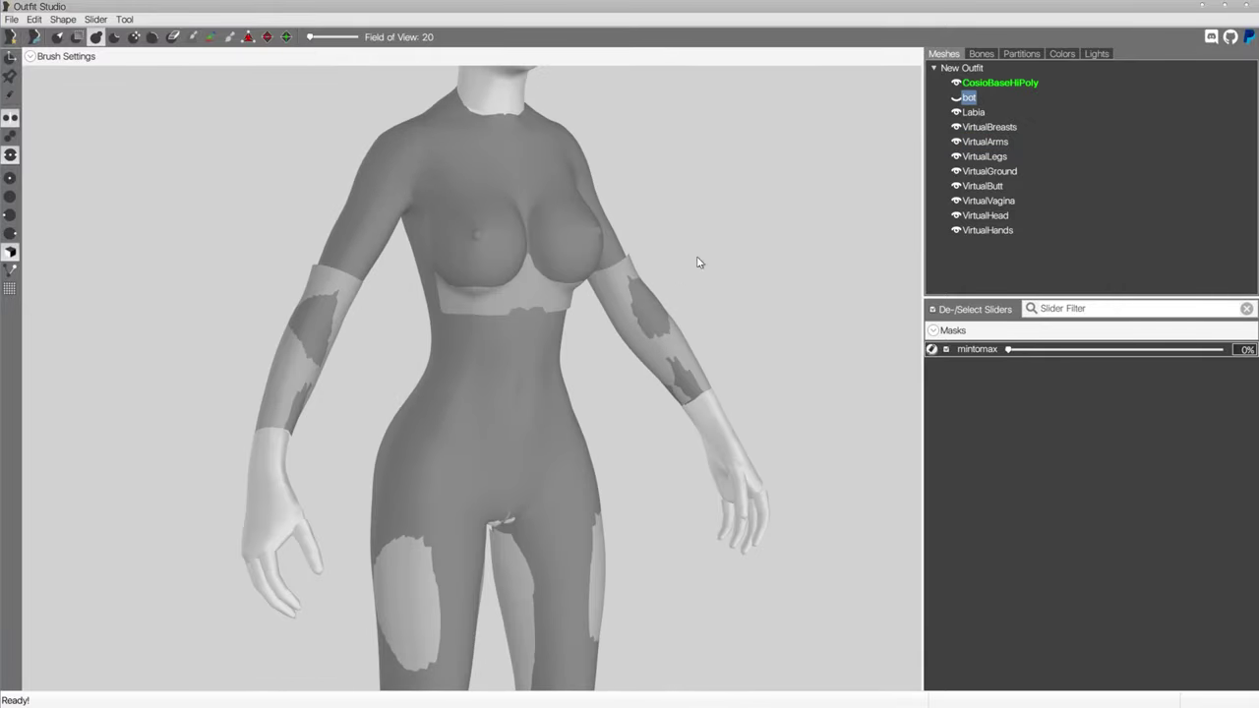
pyautogui.click(956, 127)
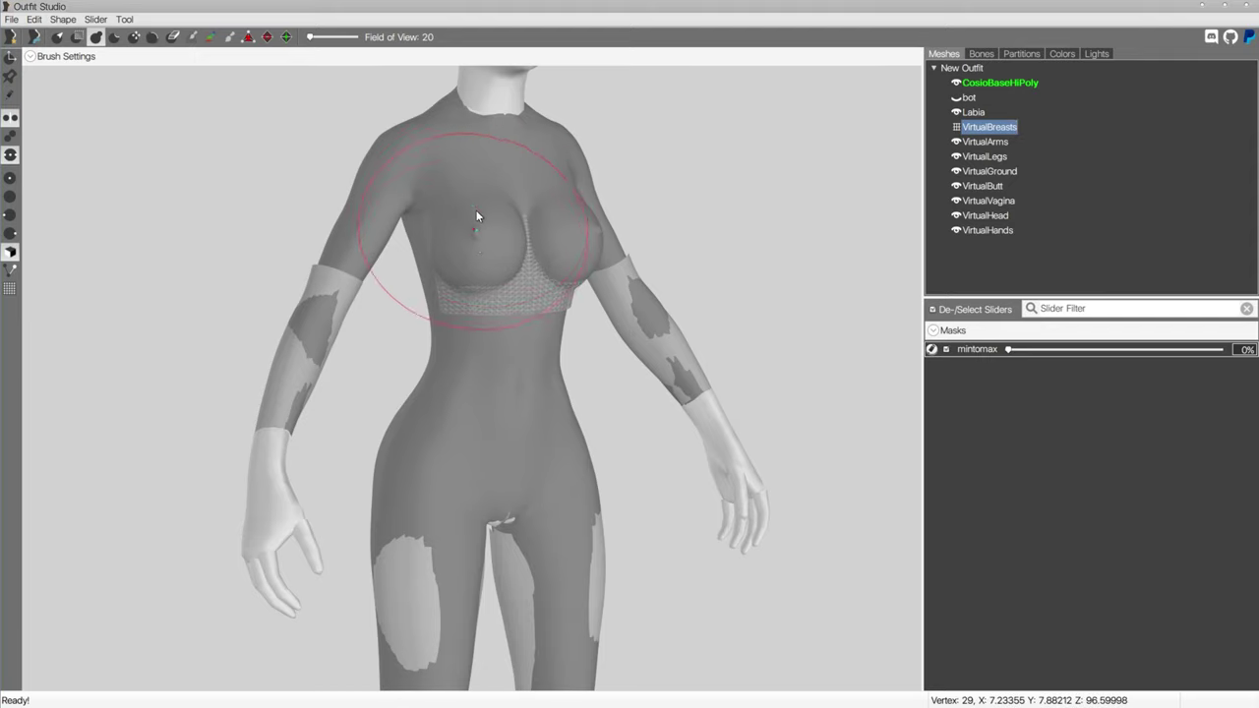
# Step: Inflate the VirtualBreasts shape over the breasts so it lies outside the body's skin, adjusting the brush size
pyautogui.moveTo(477, 210); pyautogui.dragTo(459, 238)
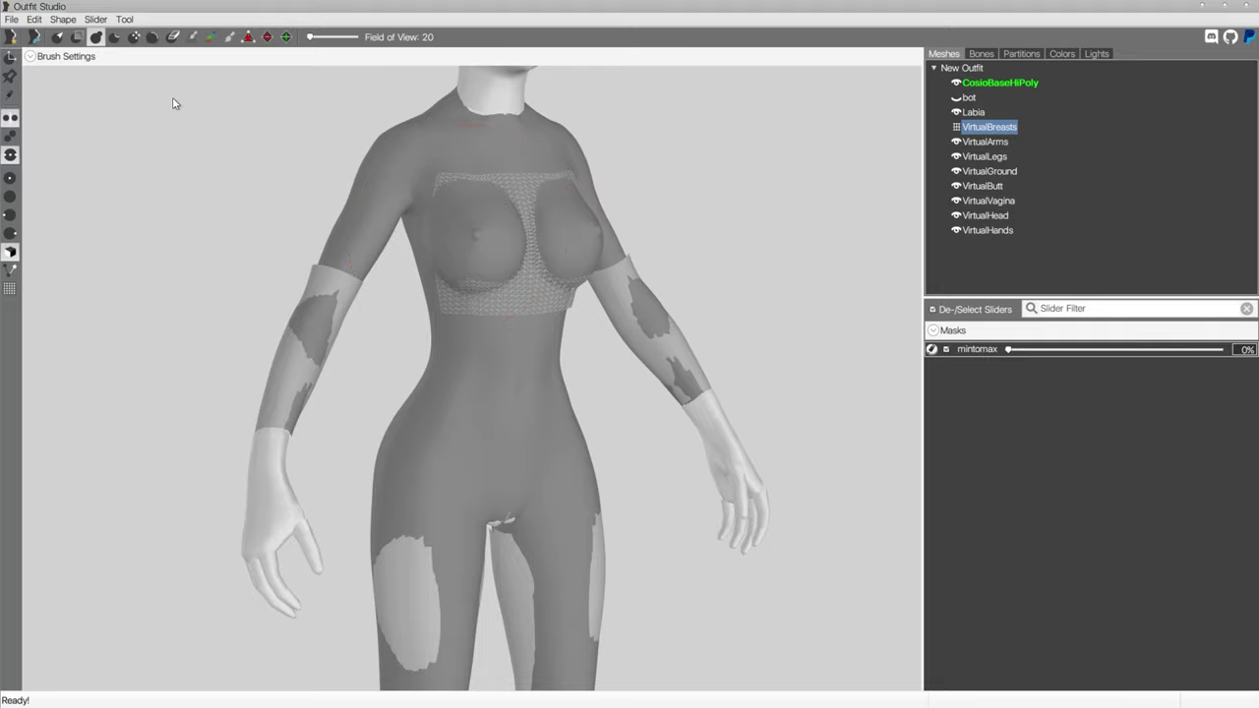
pyautogui.press('space')
pyautogui.click(293, 80)
pyautogui.scroll(6, 497, 374)
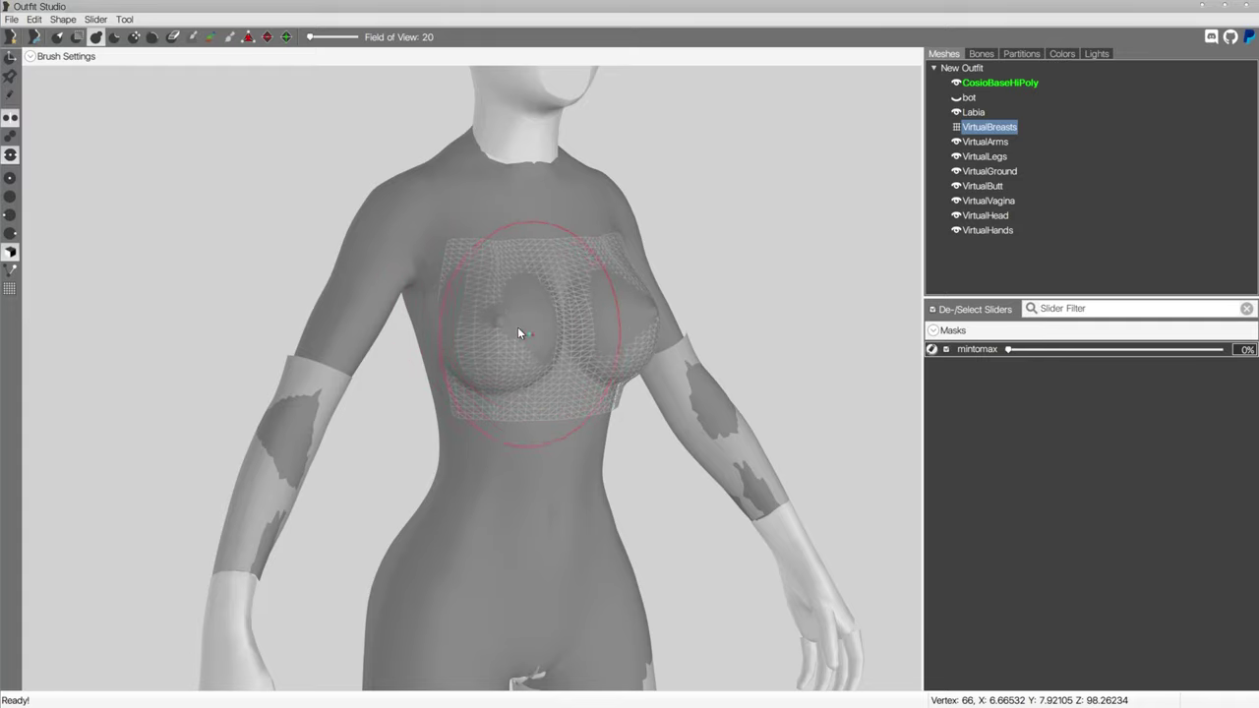
pyautogui.moveTo(450, 357)
pyautogui.mouseDown(button='right')
pyautogui.moveTo(491, 331)
pyautogui.moveTo(472, 360)
pyautogui.moveTo(519, 430)
pyautogui.moveTo(597, 378)
pyautogui.moveTo(551, 361)
pyautogui.mouseUp(button='right')
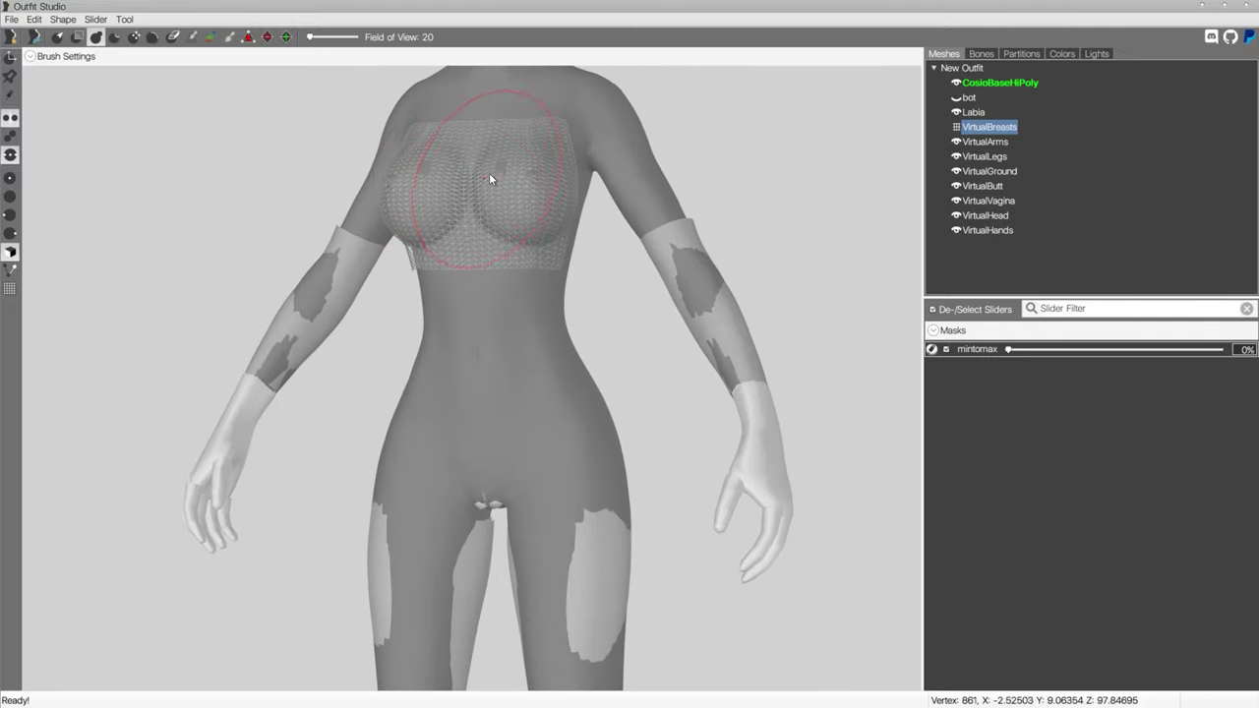
pyautogui.moveTo(525, 179); pyautogui.dragTo(669, 432, button='right')
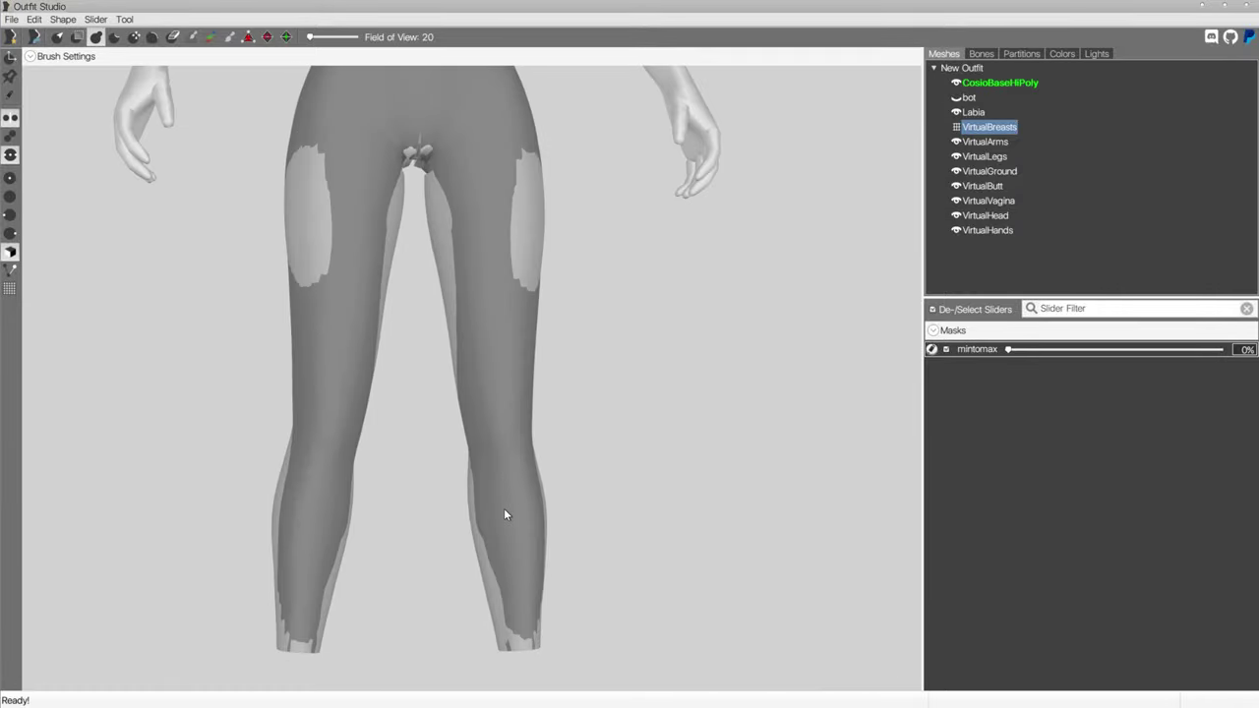
pyautogui.moveTo(503, 514); pyautogui.dragTo(590, 423, button='right')
# Step: Return VirtualBreasts to solid display and make the bot dress visible
pyautogui.click(956, 128)
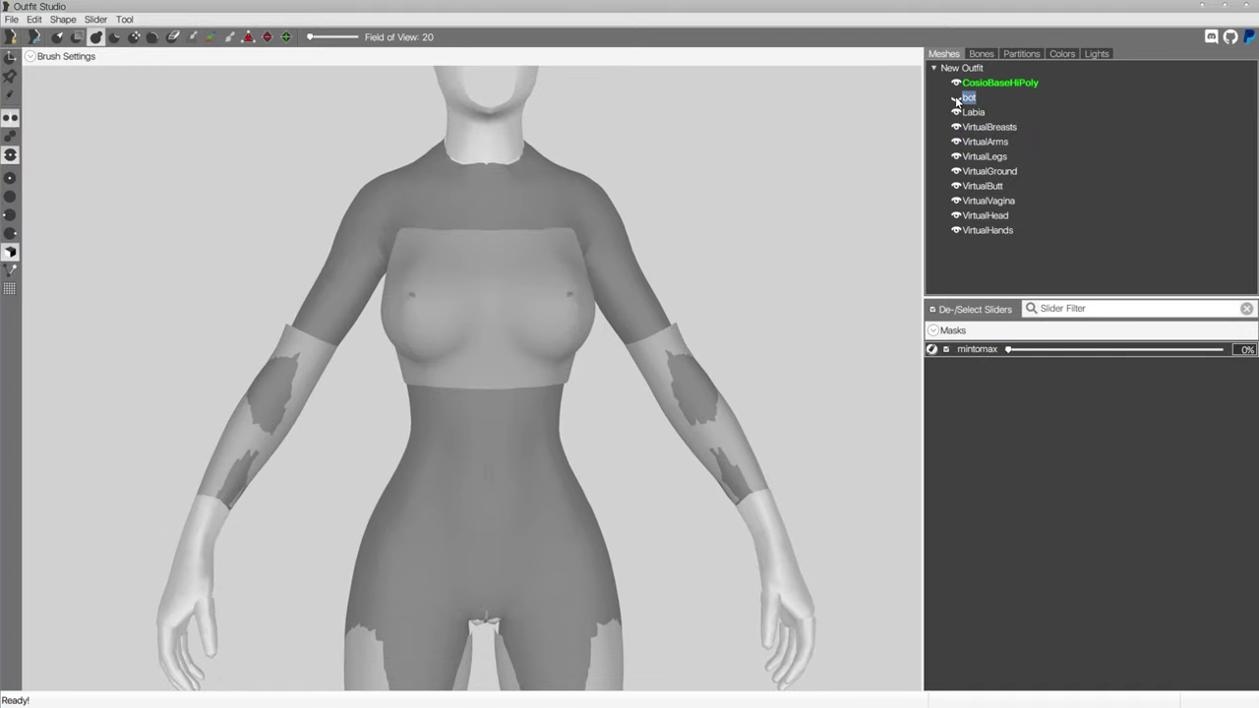
pyautogui.click(957, 99)
pyautogui.click(956, 99)
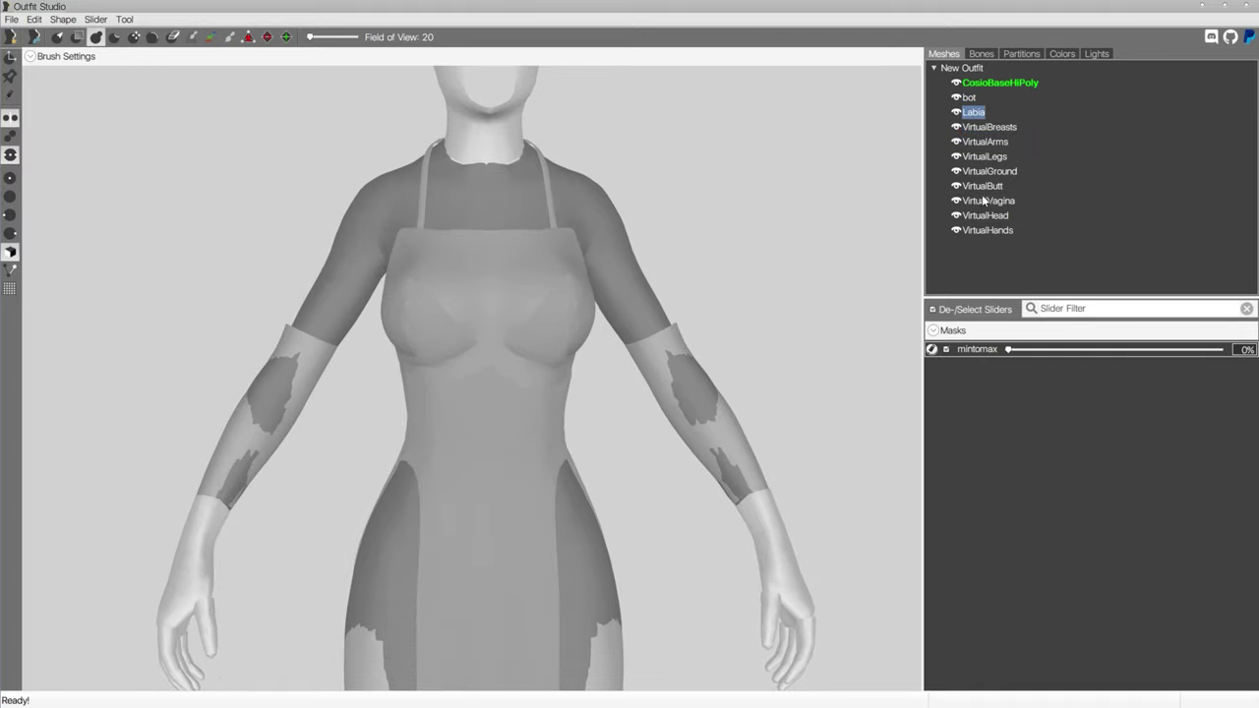
# Step: Hide all shapes from Labia to VirtualHands so only the dress and the reference body show
pyautogui.keyDown('shift'); pyautogui.click(979, 230); pyautogui.keyUp('shift')
pyautogui.click(957, 231)
pyautogui.scroll(5, 633, 393)
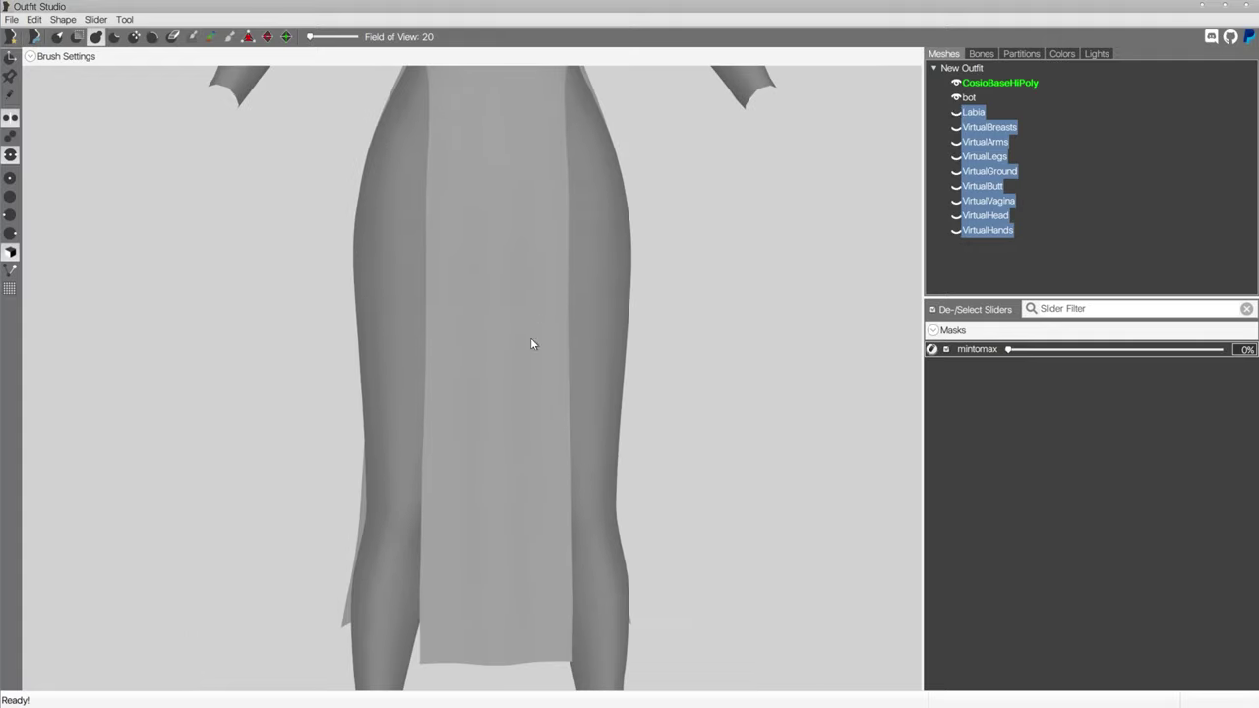
pyautogui.press('t')
pyautogui.press('t')
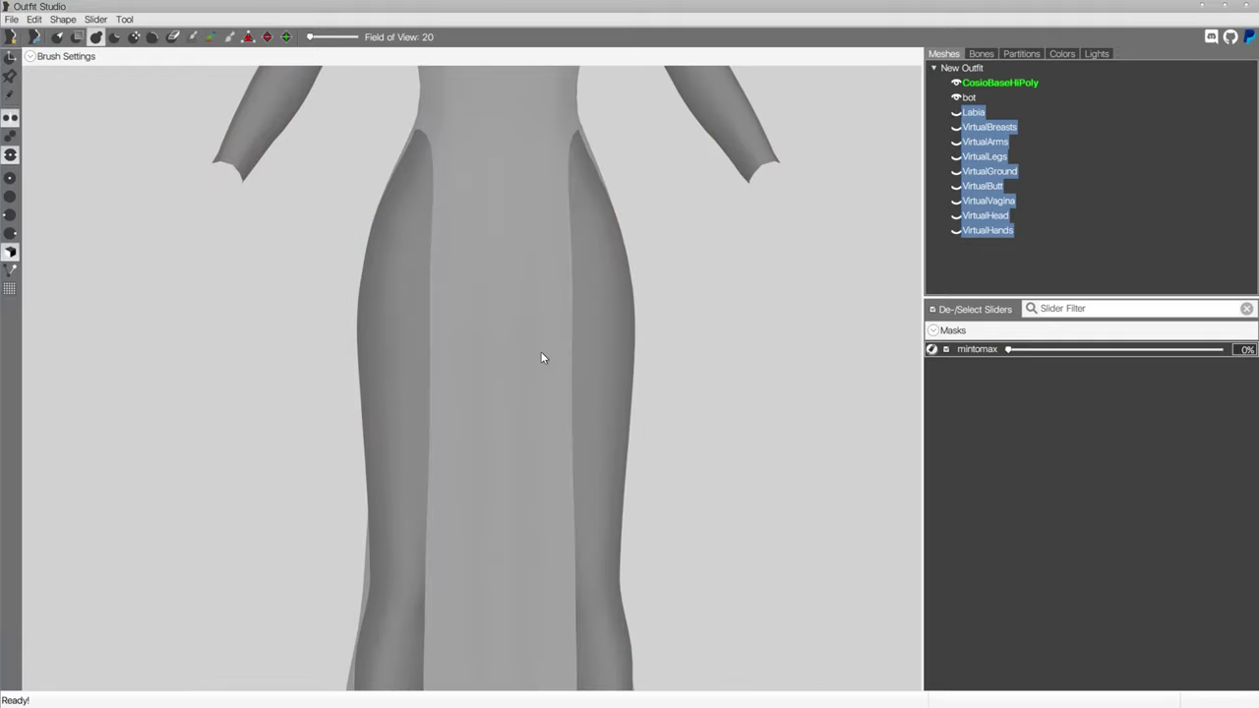
pyautogui.moveTo(542, 351); pyautogui.dragTo(600, 334, button='right')
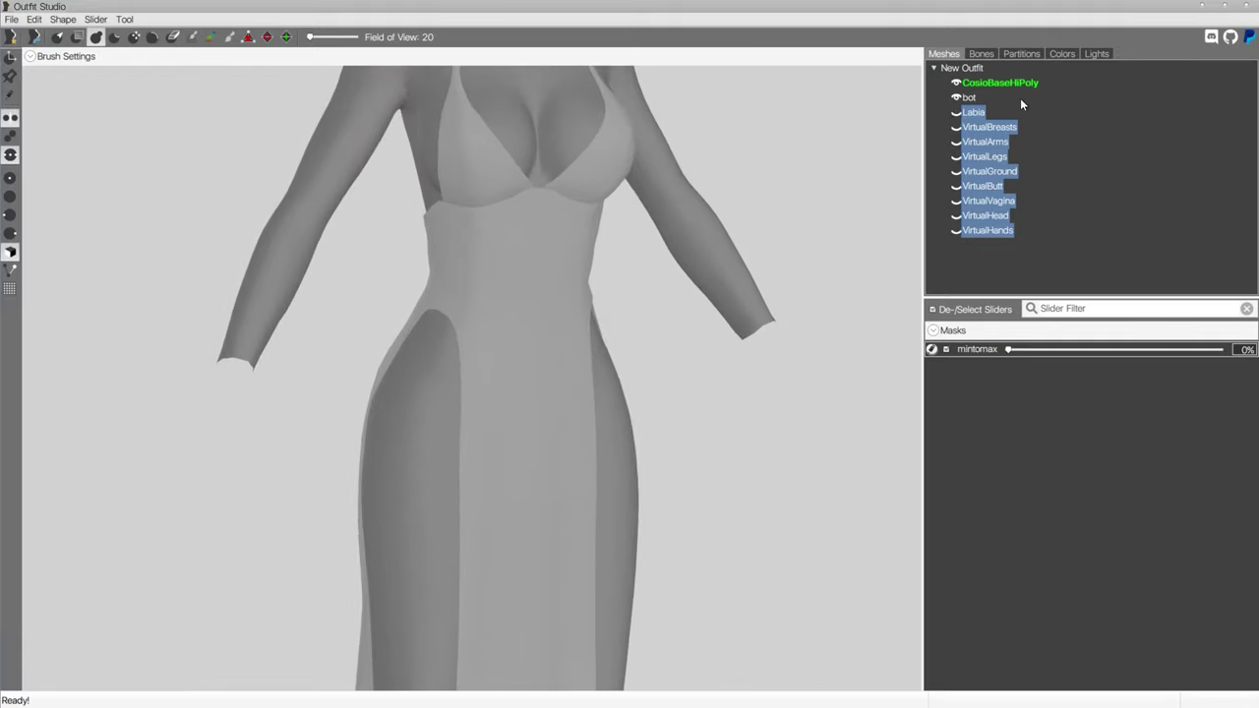
# Step: Select the bot dress and mask the vertices weighted to its skirt physics bones through SkirtFR07
pyautogui.click(985, 99)
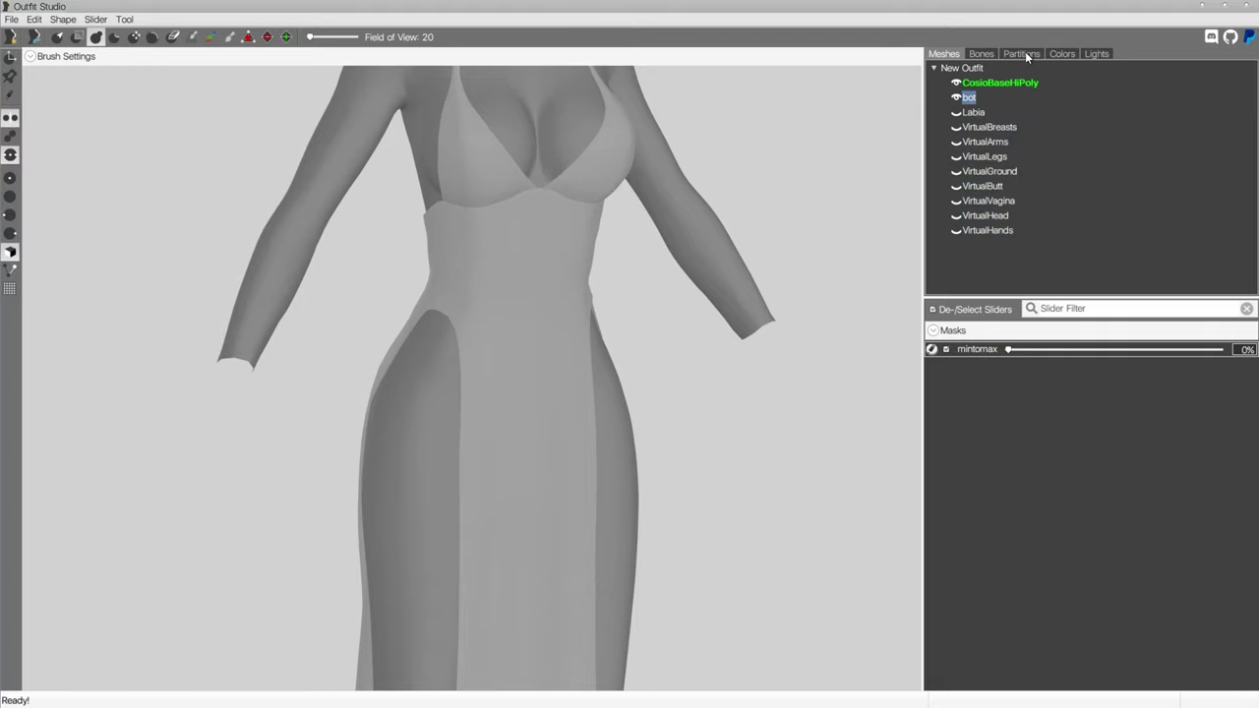
pyautogui.click(981, 53)
pyautogui.scroll(-10, 1038, 185)
pyautogui.scroll(-8, 1038, 185)
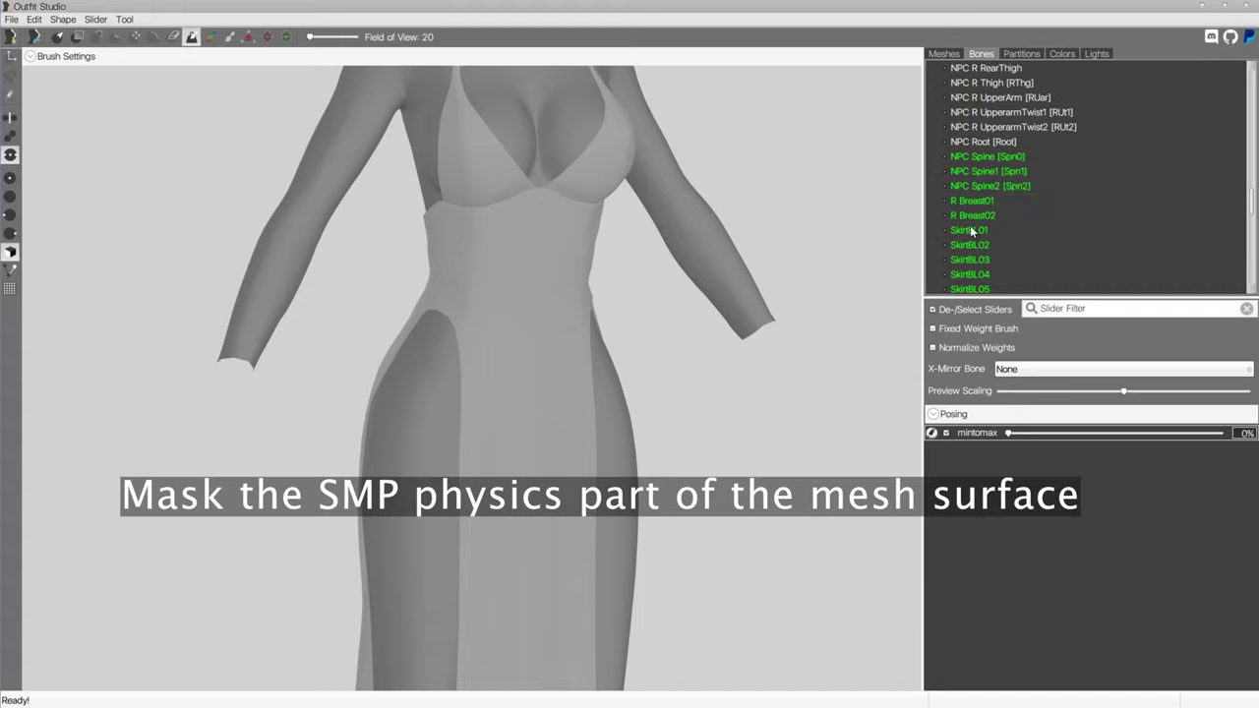
pyautogui.scroll(-10, 996, 232)
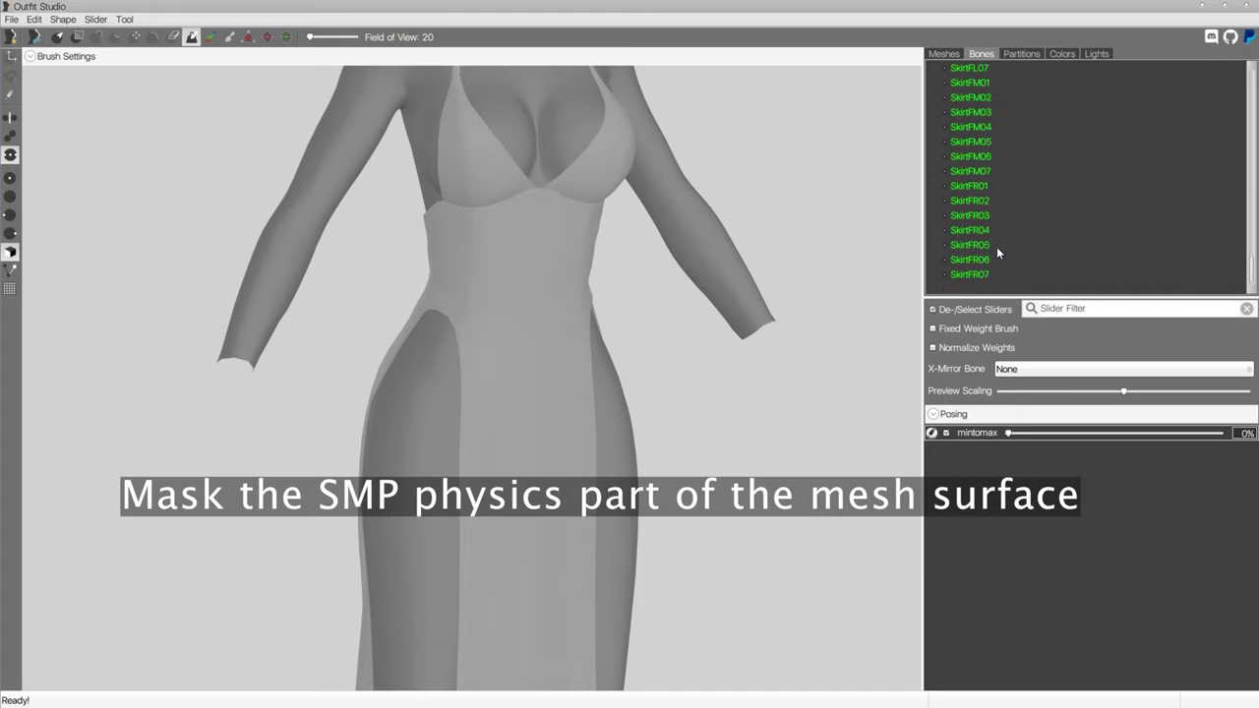
pyautogui.keyDown('shift'); pyautogui.click(974, 275); pyautogui.keyUp('shift')
pyautogui.rightClick(969, 242)
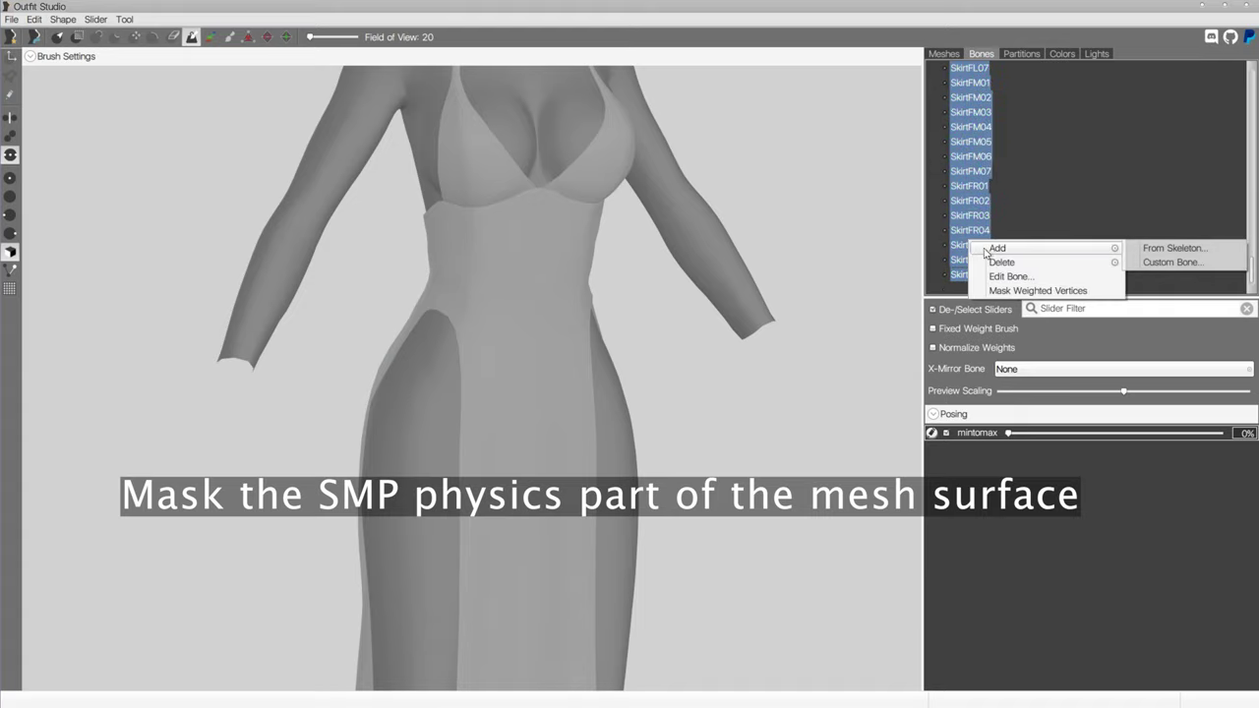
pyautogui.click(1035, 292)
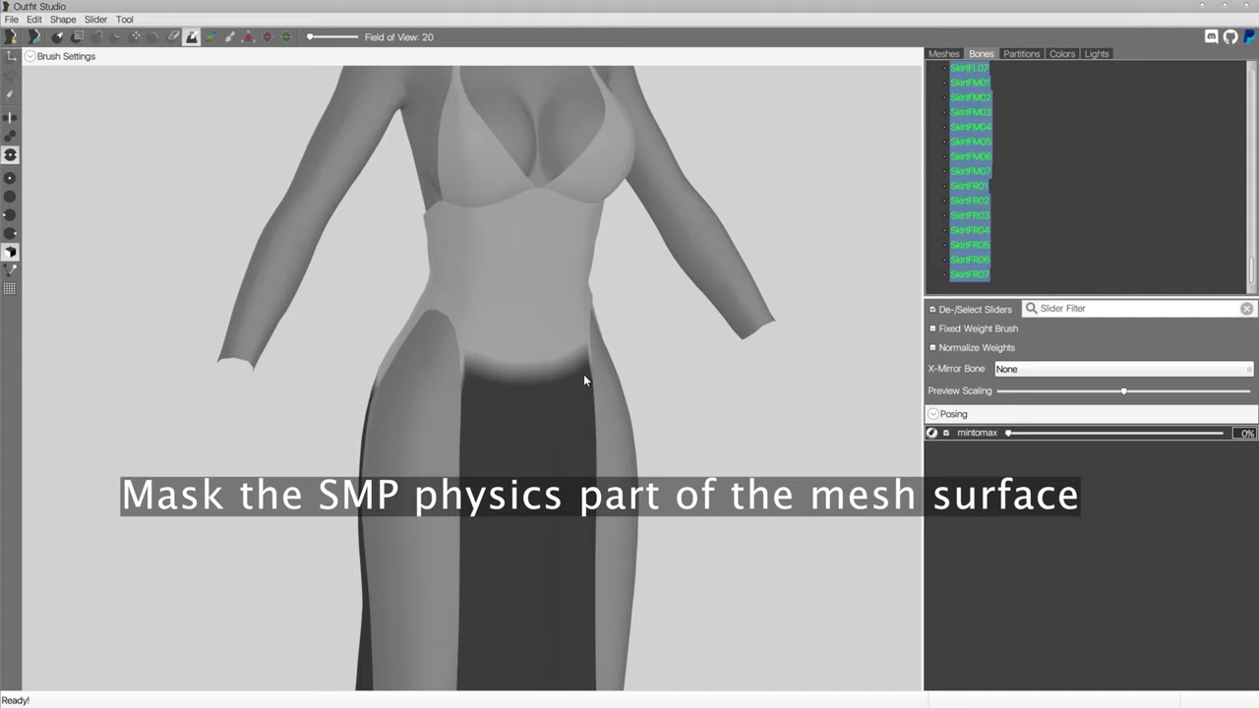
# Step: Enlarge the mask brush to size 0.403 and reduce the mask along its upper edge on the front of the skirt
pyautogui.moveTo(590, 374); pyautogui.dragTo(891, 246, button='right')
pyautogui.click(944, 54)
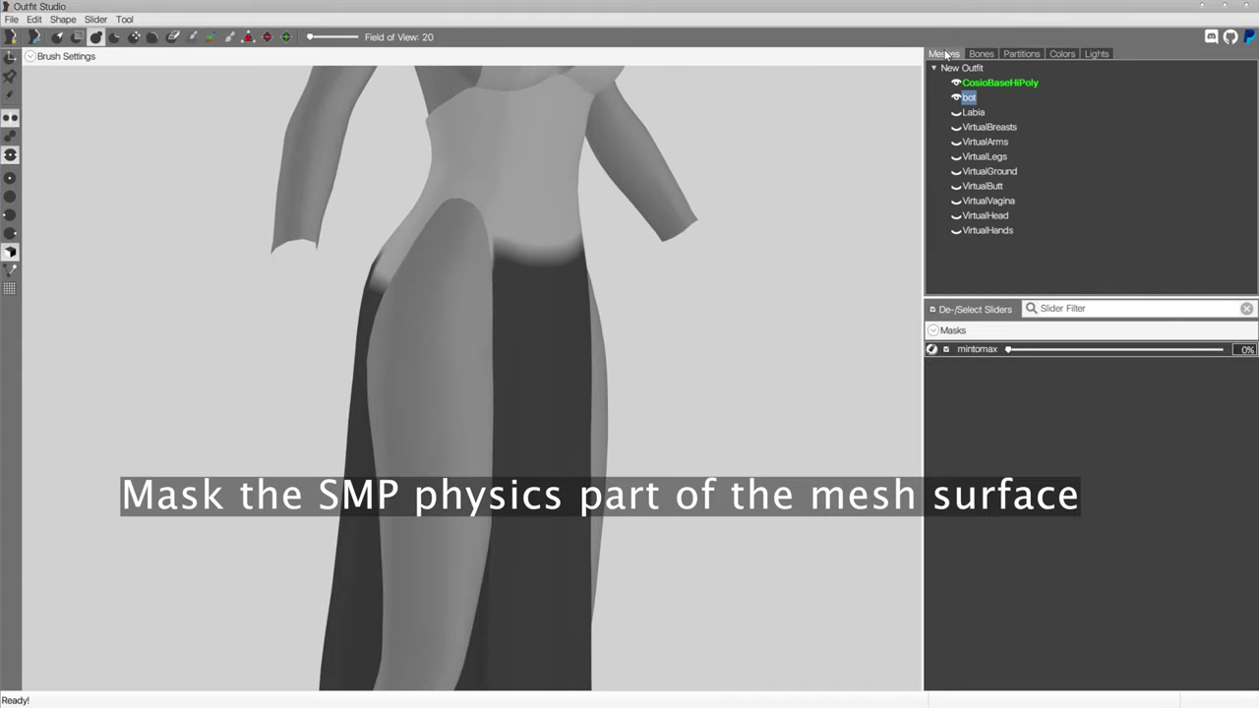
pyautogui.moveTo(649, 260)
pyautogui.mouseDown(button='right')
pyautogui.moveTo(711, 191)
pyautogui.moveTo(565, 348)
pyautogui.moveTo(571, 430)
pyautogui.moveTo(691, 414)
pyautogui.moveTo(535, 385)
pyautogui.mouseUp(button='right')
pyautogui.click(66, 56)
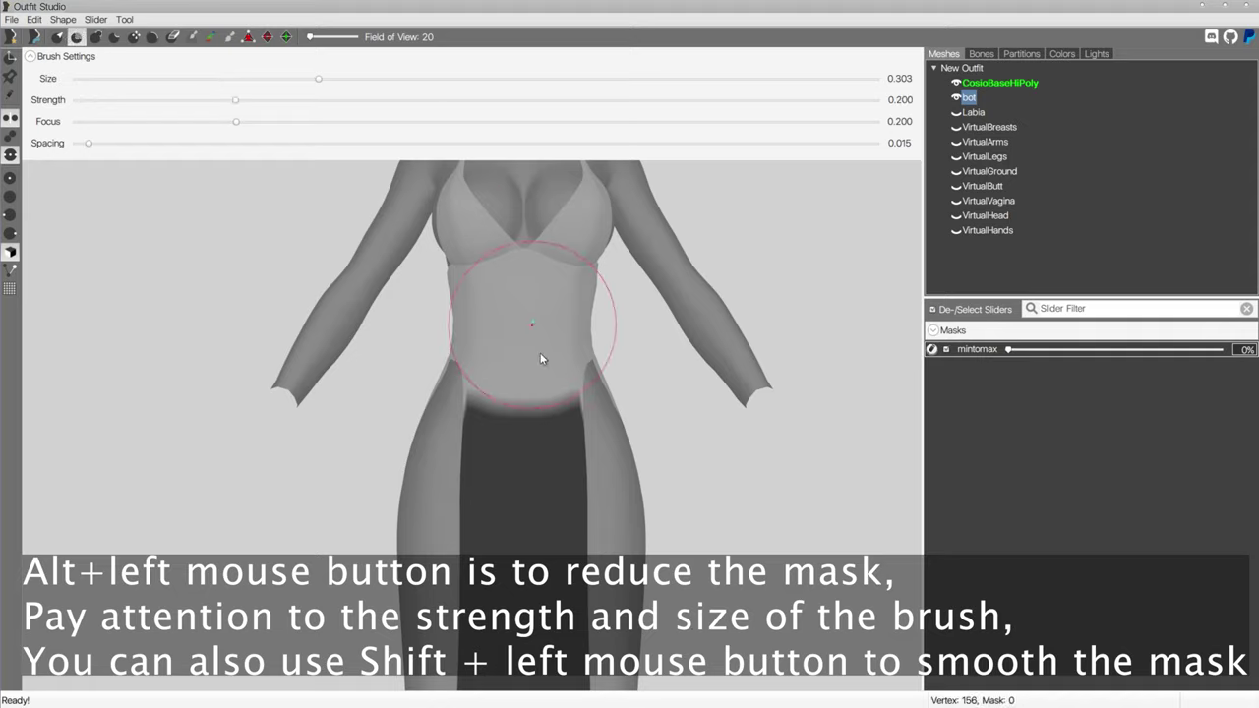
pyautogui.click(380, 83)
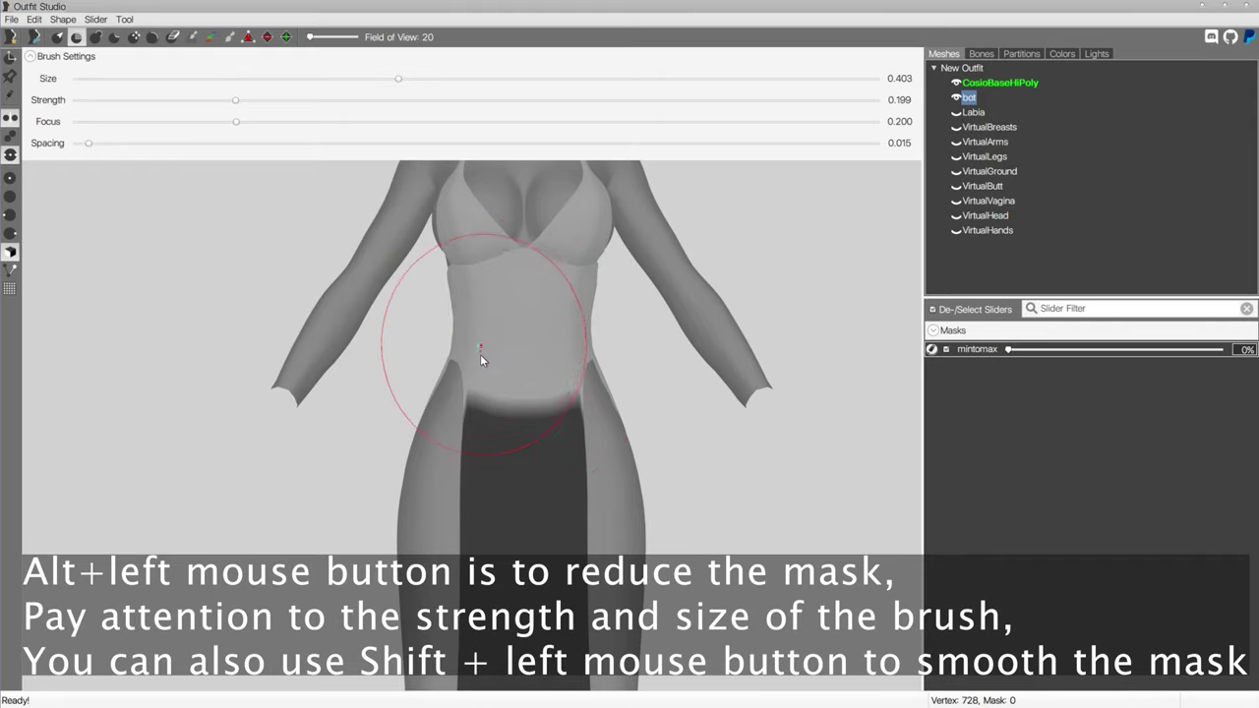
pyautogui.keyDown('alt'); pyautogui.moveTo(481, 355); pyautogui.dragTo(478, 364); pyautogui.keyUp('alt')
pyautogui.moveTo(505, 376); pyautogui.dragTo(495, 313, button='middle')
pyautogui.keyDown('alt'); pyautogui.moveTo(509, 292); pyautogui.dragTo(520, 301); pyautogui.keyUp('alt')
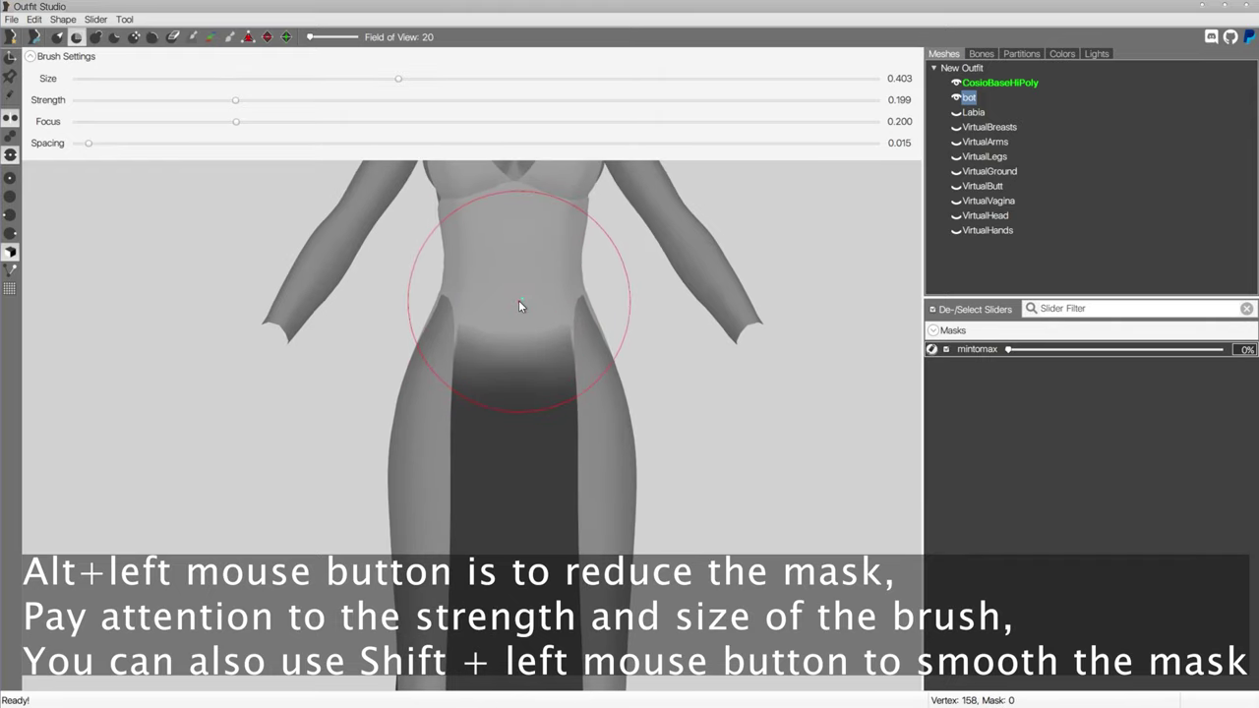
# Step: Enlarge the mask brush to 0.503 and reduce the skirt's upper mask edge further for a longer gradient
pyautogui.click(403, 87)
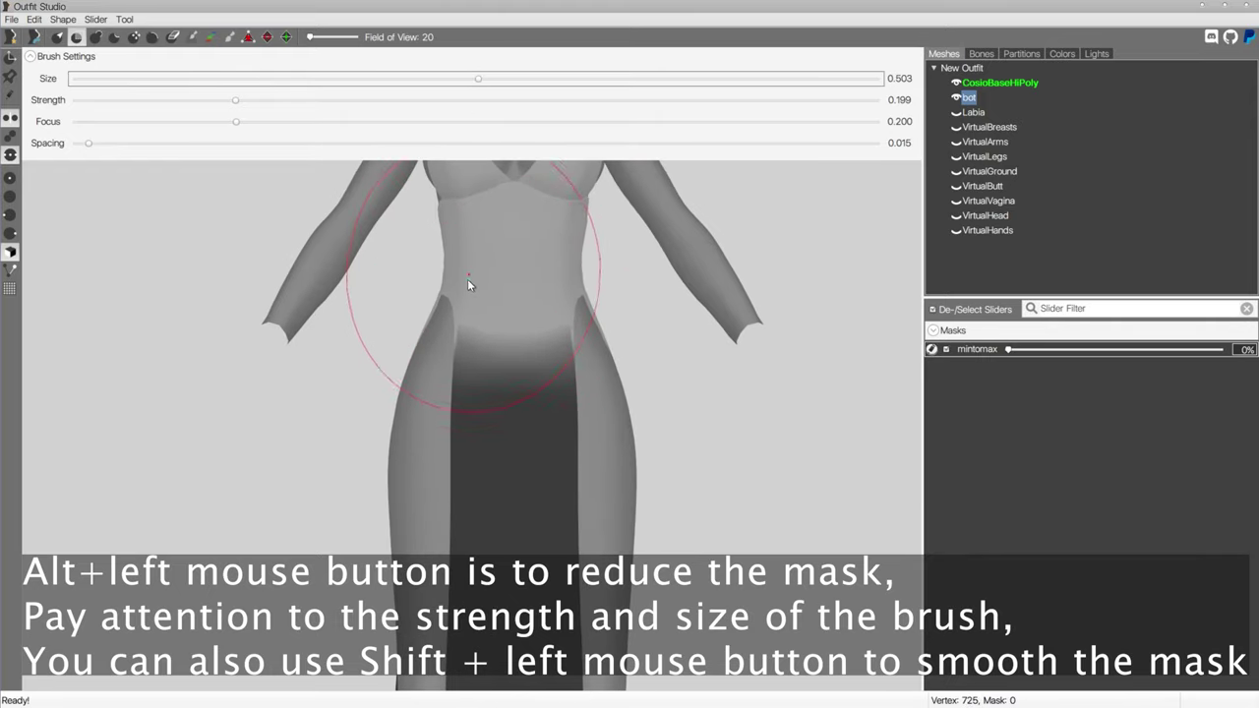
pyautogui.moveTo(453, 303)
pyautogui.mouseDown(button='right')
pyautogui.moveTo(490, 288)
pyautogui.moveTo(492, 335)
pyautogui.mouseUp(button='right')
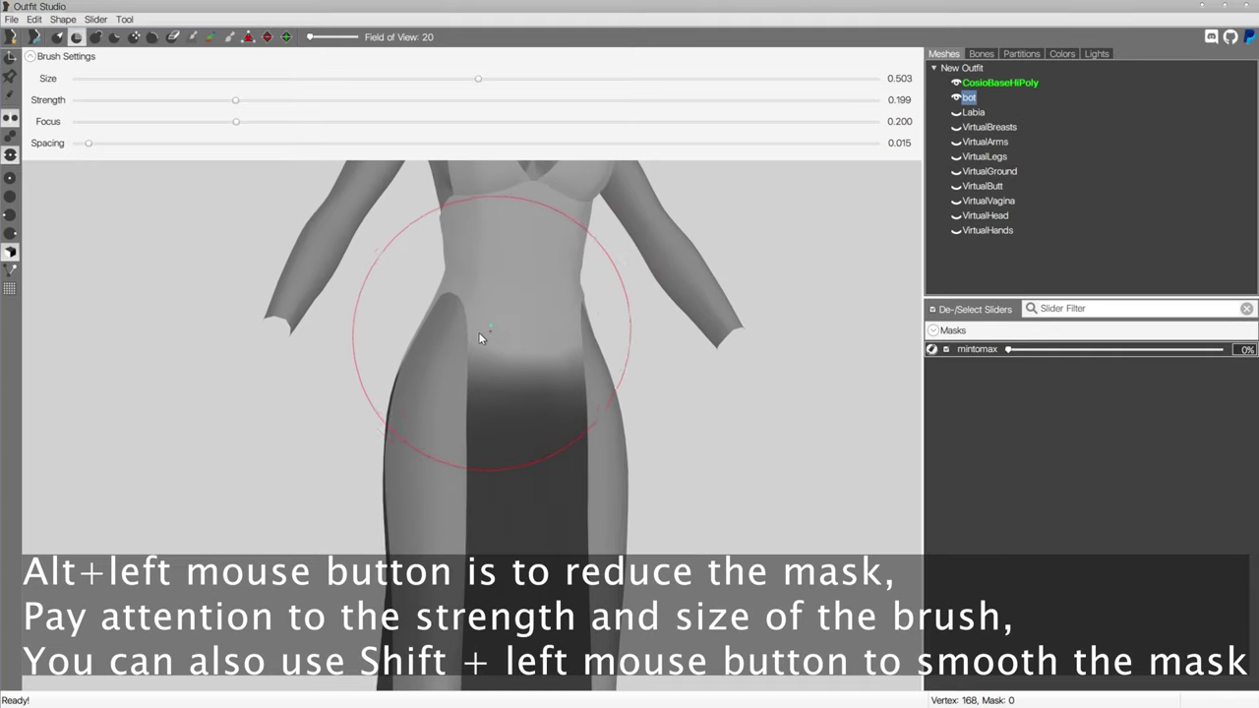
pyautogui.moveTo(529, 359)
pyautogui.keyDown('alt'); pyautogui.mouseDown()
pyautogui.moveTo(539, 388)
pyautogui.moveTo(512, 346)
pyautogui.moveTo(534, 352)
pyautogui.moveTo(539, 337)
pyautogui.mouseUp(); pyautogui.keyUp('alt')
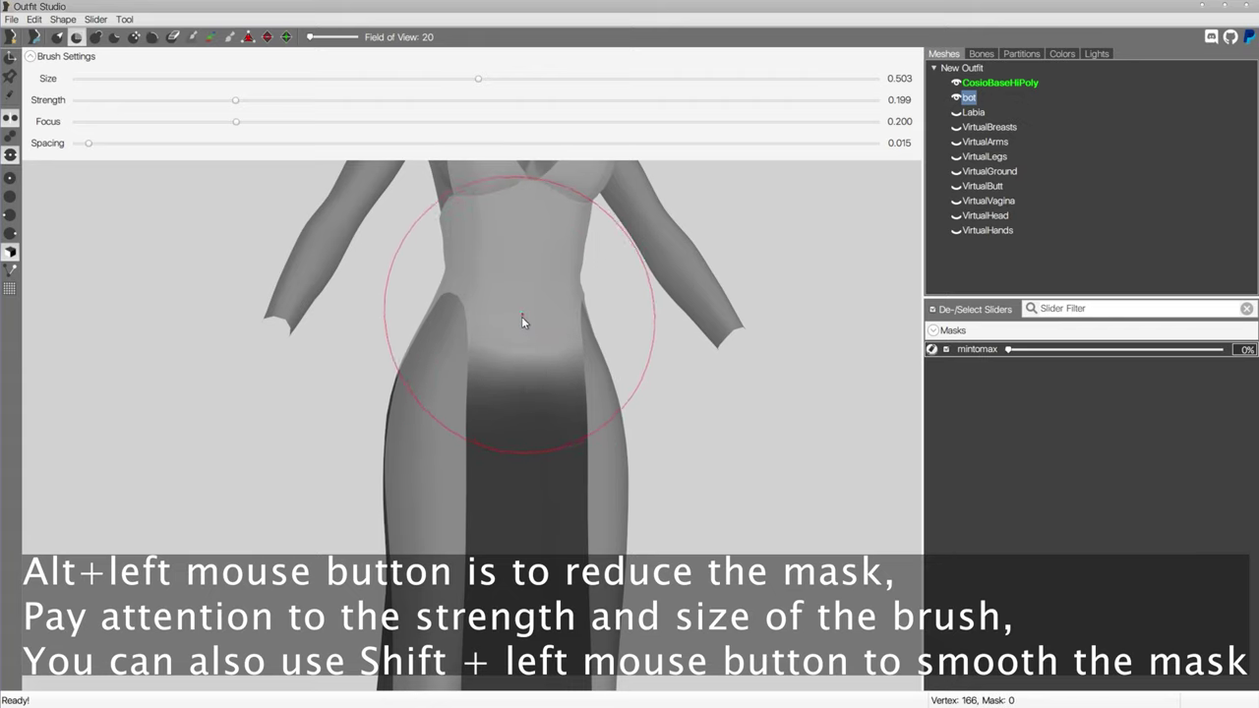
pyautogui.moveTo(522, 316)
pyautogui.keyDown('alt'); pyautogui.mouseDown()
pyautogui.moveTo(481, 320)
pyautogui.moveTo(457, 303)
pyautogui.moveTo(498, 300)
pyautogui.moveTo(486, 301)
pyautogui.mouseUp(); pyautogui.keyUp('alt')
pyautogui.click(498, 78)
pyautogui.press('space')
# Step: Smooth the transition of the mask on the dress, working around the skirt from several angles
pyautogui.moveTo(486, 300); pyautogui.dragTo(808, 304, button='right')
pyautogui.moveTo(586, 242); pyautogui.dragTo(530, 239, button='right')
pyautogui.moveTo(531, 245)
pyautogui.keyDown('shift'); pyautogui.mouseDown()
pyautogui.moveTo(565, 240)
pyautogui.moveTo(572, 223)
pyautogui.moveTo(499, 224)
pyautogui.moveTo(554, 234)
pyautogui.moveTo(526, 325)
pyautogui.mouseUp(); pyautogui.keyUp('shift')
pyautogui.moveTo(527, 325); pyautogui.dragTo(581, 325, button='right')
pyautogui.keyDown('shift'); pyautogui.moveTo(529, 304); pyautogui.dragTo(570, 329); pyautogui.keyUp('shift')
pyautogui.moveTo(571, 336)
pyautogui.mouseDown(button='right')
pyautogui.moveTo(571, 315)
pyautogui.moveTo(677, 324)
pyautogui.moveTo(500, 301)
pyautogui.moveTo(469, 323)
pyautogui.moveTo(394, 340)
pyautogui.moveTo(471, 313)
pyautogui.moveTo(708, 309)
pyautogui.moveTo(638, 377)
pyautogui.moveTo(441, 348)
pyautogui.moveTo(663, 304)
pyautogui.moveTo(500, 320)
pyautogui.moveTo(529, 355)
pyautogui.moveTo(525, 374)
pyautogui.moveTo(695, 360)
pyautogui.moveTo(551, 341)
pyautogui.moveTo(574, 368)
pyautogui.moveTo(798, 358)
pyautogui.moveTo(601, 345)
pyautogui.moveTo(657, 386)
pyautogui.moveTo(620, 378)
pyautogui.mouseUp(button='right')
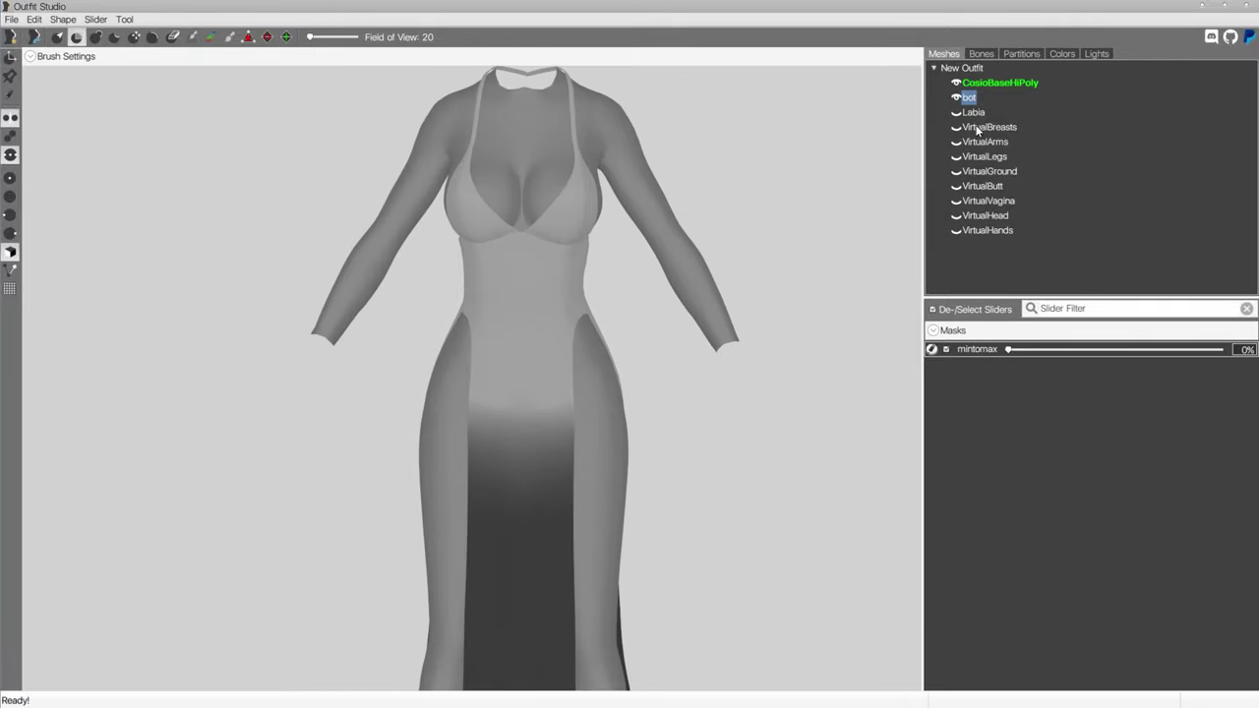
# Step: Show the shapes from Labia to VirtualHands and conform bot through VirtualHands with search radius 10 and 10 max vertex targets
pyautogui.keyDown('shift'); pyautogui.click(981, 230); pyautogui.keyUp('shift')
pyautogui.click(957, 231)
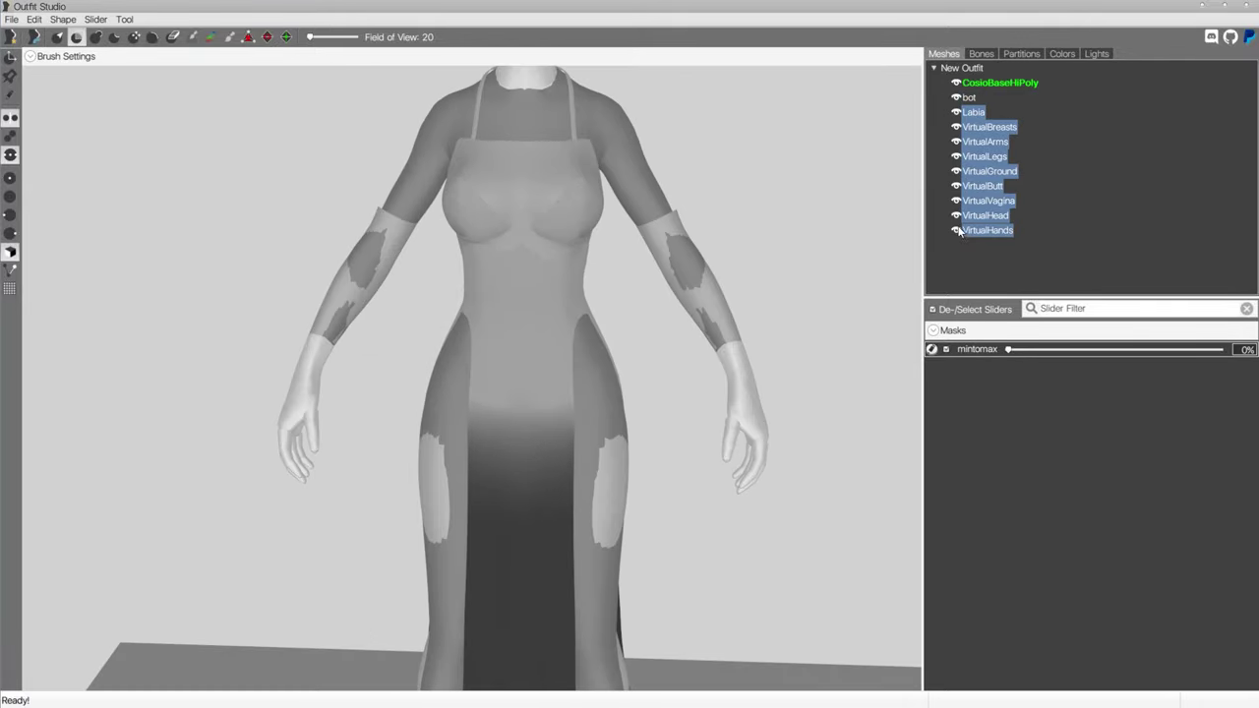
pyautogui.click(973, 99)
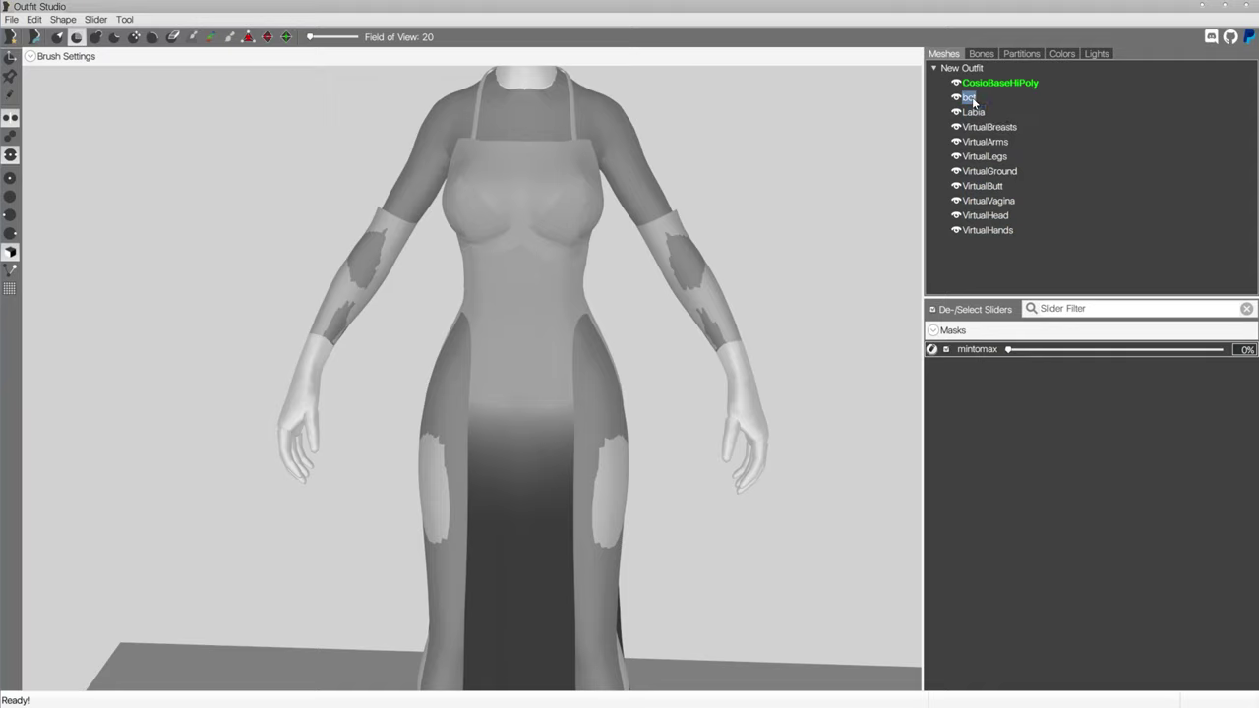
pyautogui.keyDown('shift'); pyautogui.click(983, 230); pyautogui.keyUp('shift')
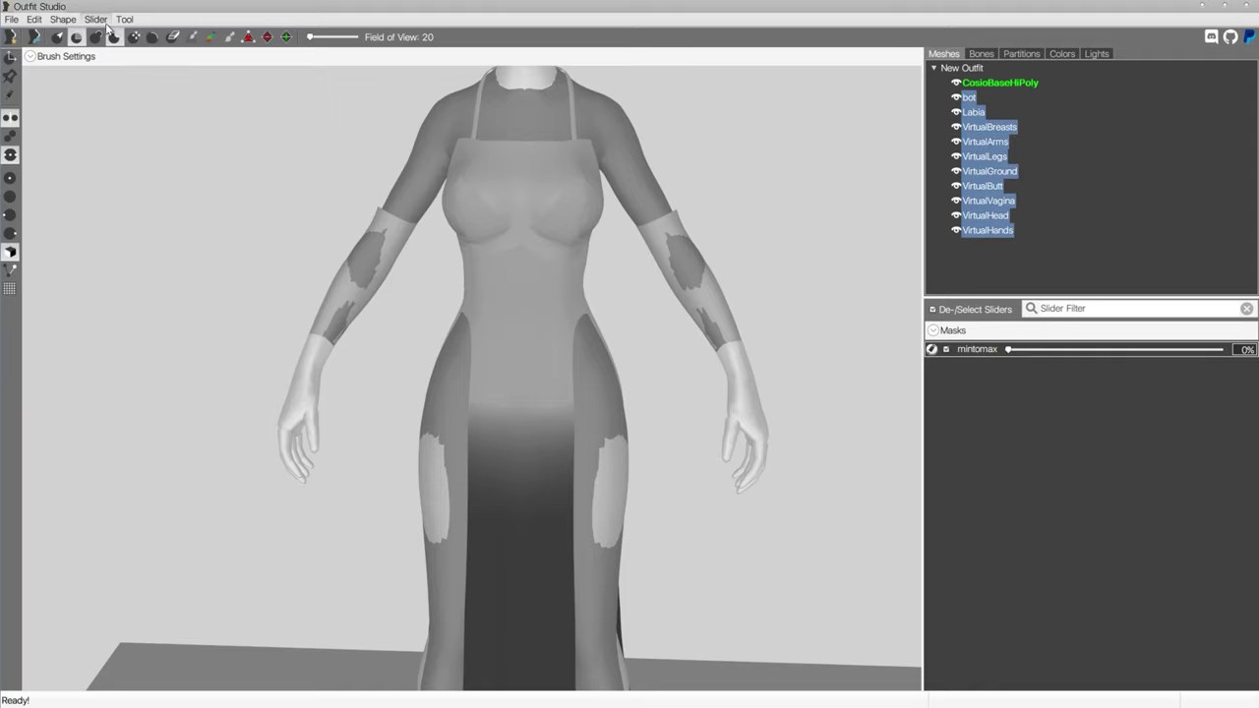
pyautogui.click(95, 20)
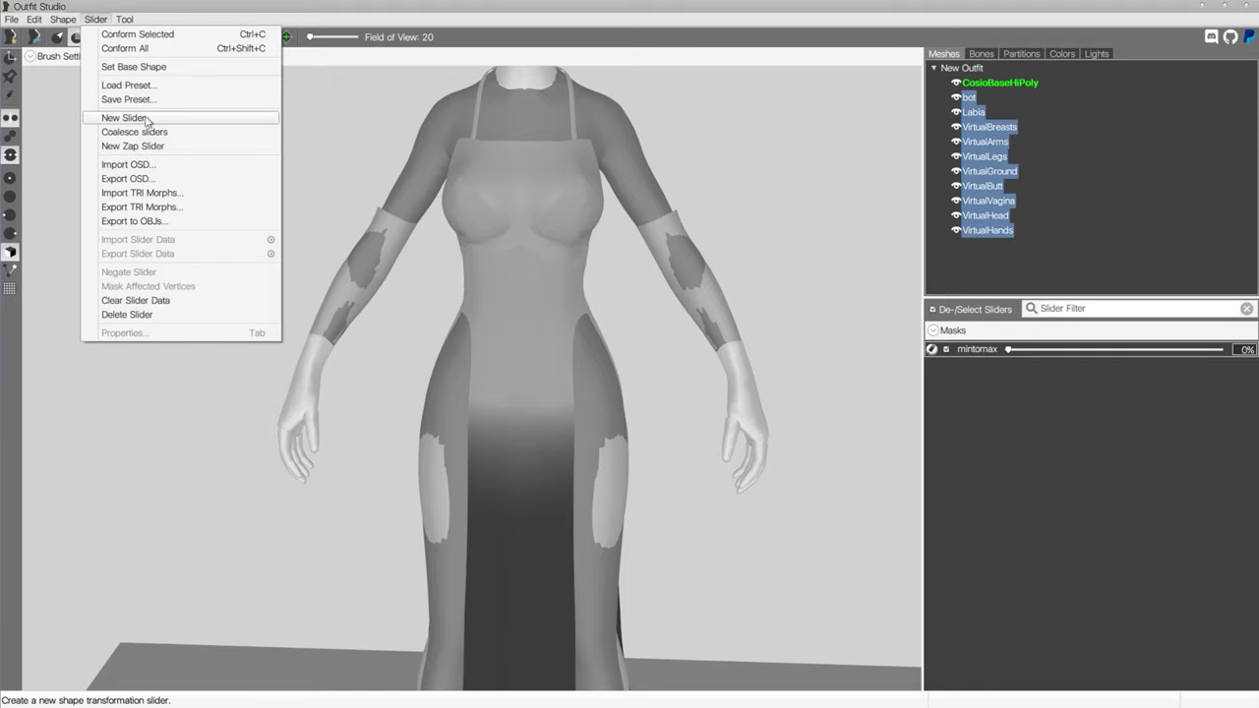
pyautogui.click(180, 37)
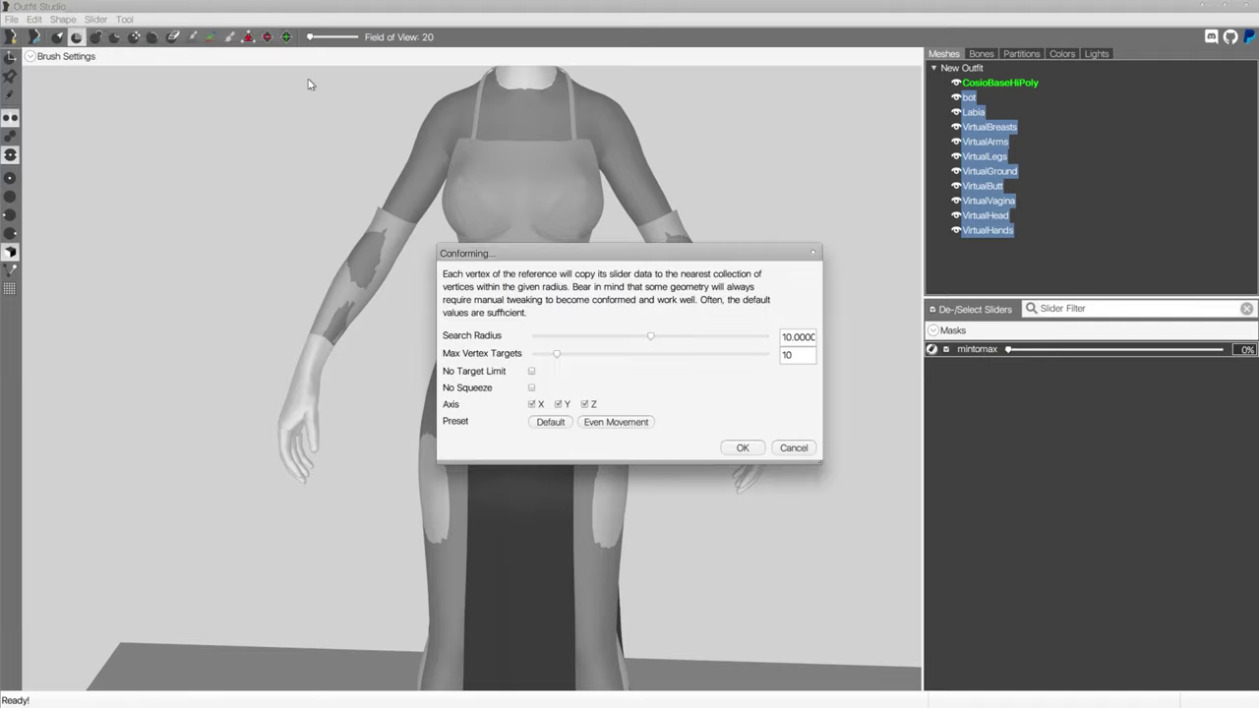
pyautogui.click(741, 448)
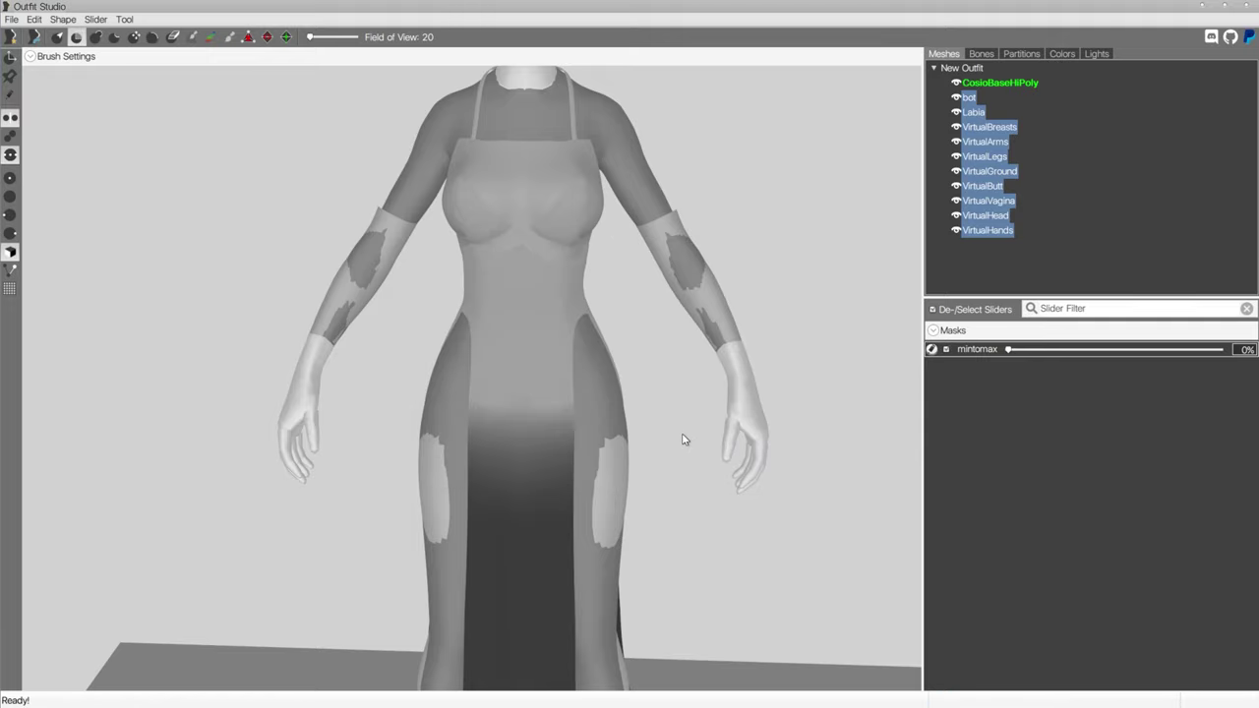
# Step: Preview the conformed shapes by switching the mintomax slider between 0% and 100%, checking the fit from several angles
pyautogui.moveTo(682, 434); pyautogui.dragTo(687, 419, button='middle')
pyautogui.click(931, 350)
pyautogui.click(932, 351)
pyautogui.click(932, 350)
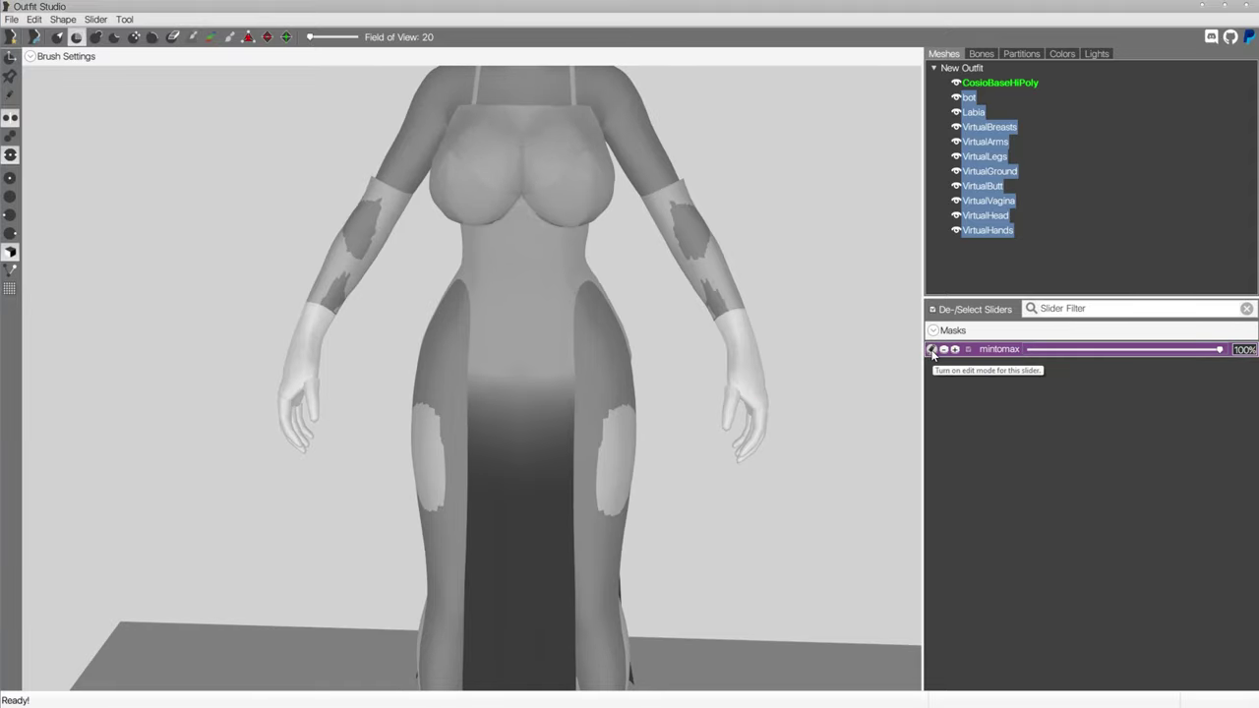
pyautogui.moveTo(673, 360); pyautogui.dragTo(908, 367, button='right')
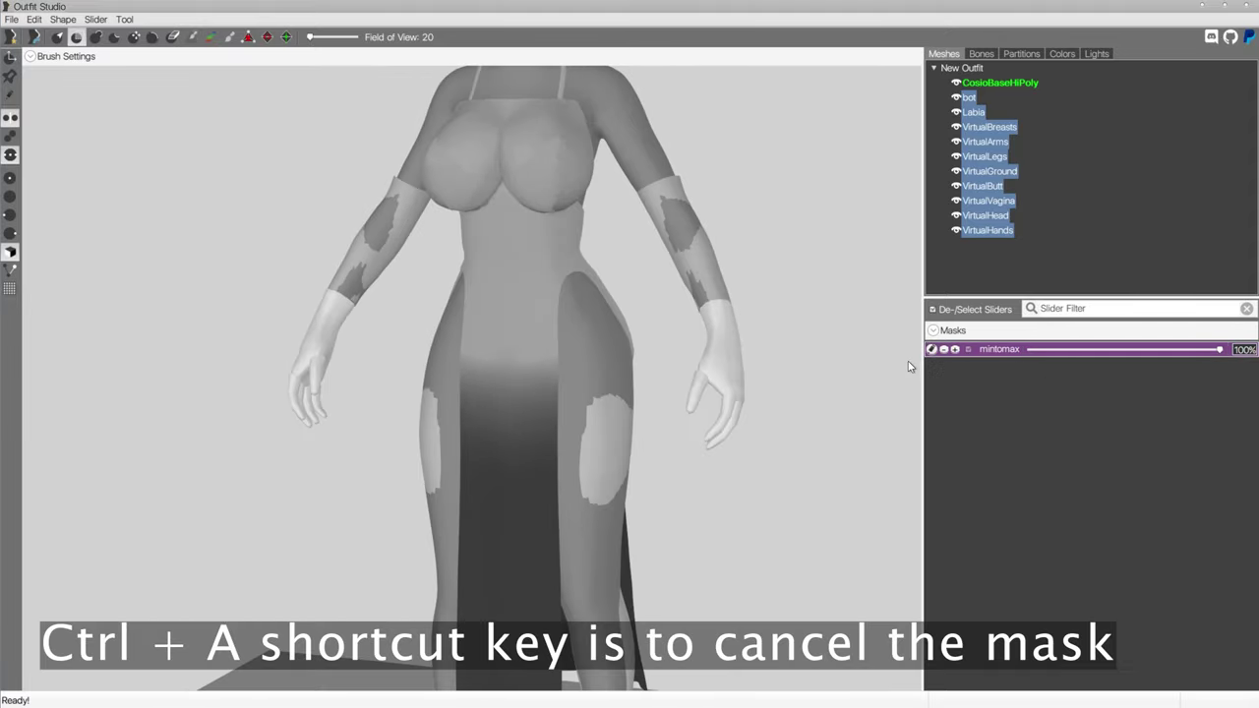
pyautogui.click(931, 349)
# Step: Hide all shapes from Labia to VirtualHands, select the bot dress and toggle the mintomax slider on and off
pyautogui.click(974, 112)
pyautogui.keyDown('shift'); pyautogui.click(978, 220); pyautogui.keyUp('shift')
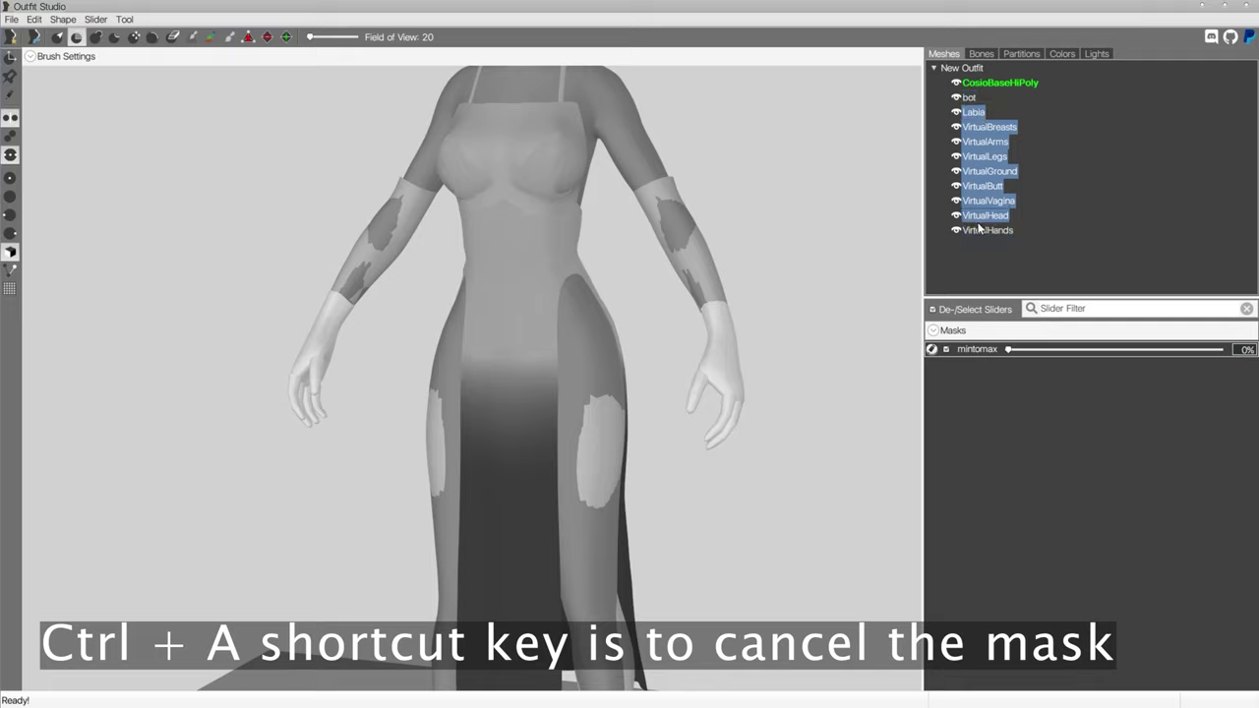
pyautogui.click(956, 229)
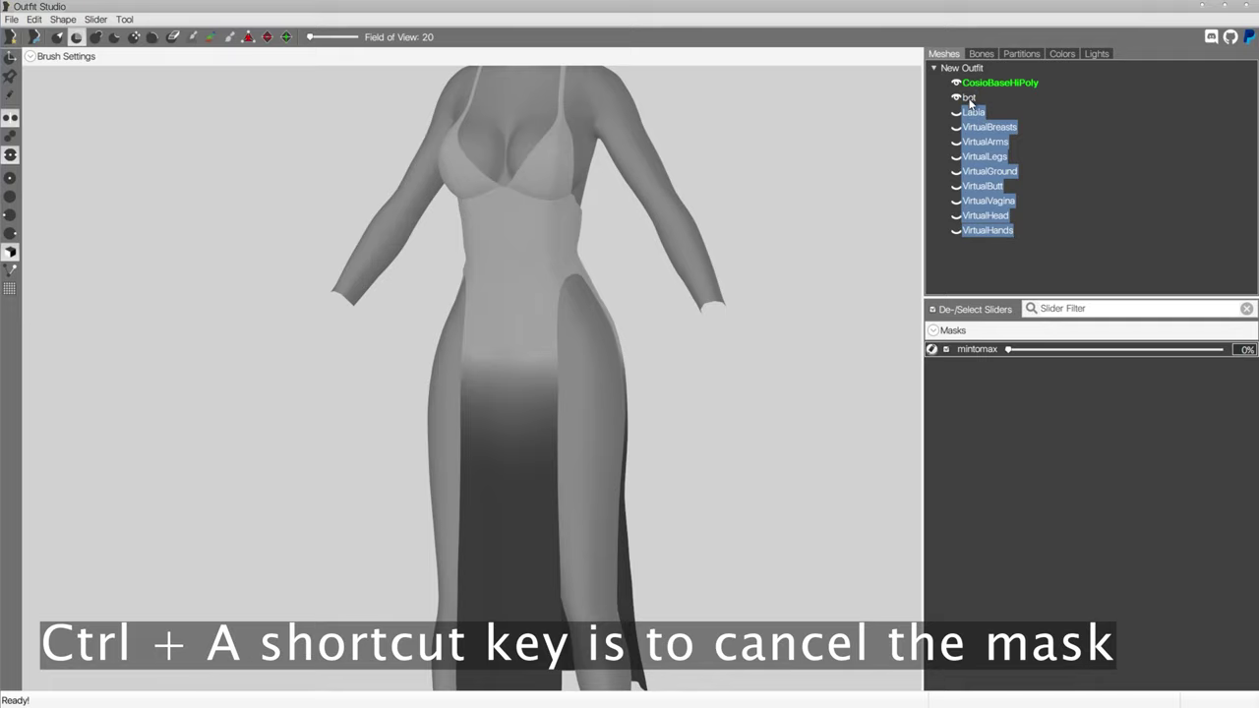
pyautogui.click(969, 97)
pyautogui.click(931, 350)
pyautogui.click(930, 350)
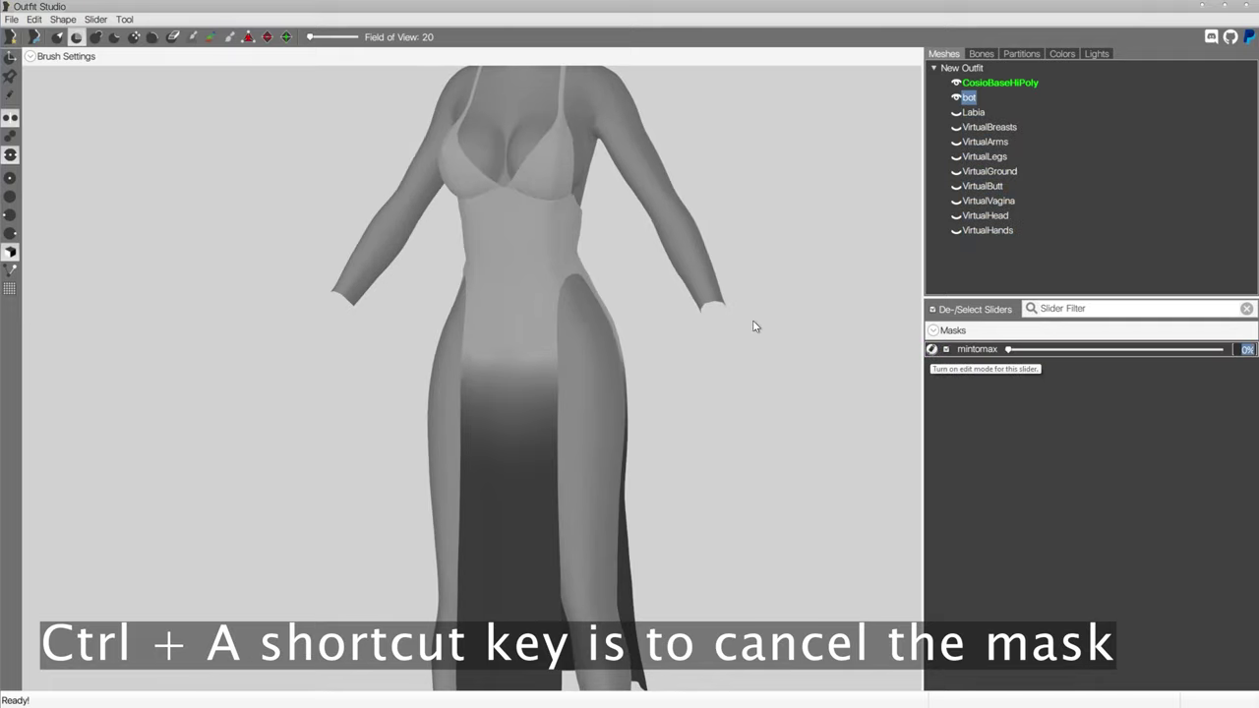
# Step: Clear the mask on the bot dress and turn on edit mode for the mintomax slider at 100%
pyautogui.hotkey('ctrl', 'a')
pyautogui.moveTo(620, 320); pyautogui.dragTo(676, 320, button='right')
pyautogui.moveTo(590, 254); pyautogui.dragTo(594, 340, button='middle')
pyautogui.scroll(1, 594, 341)
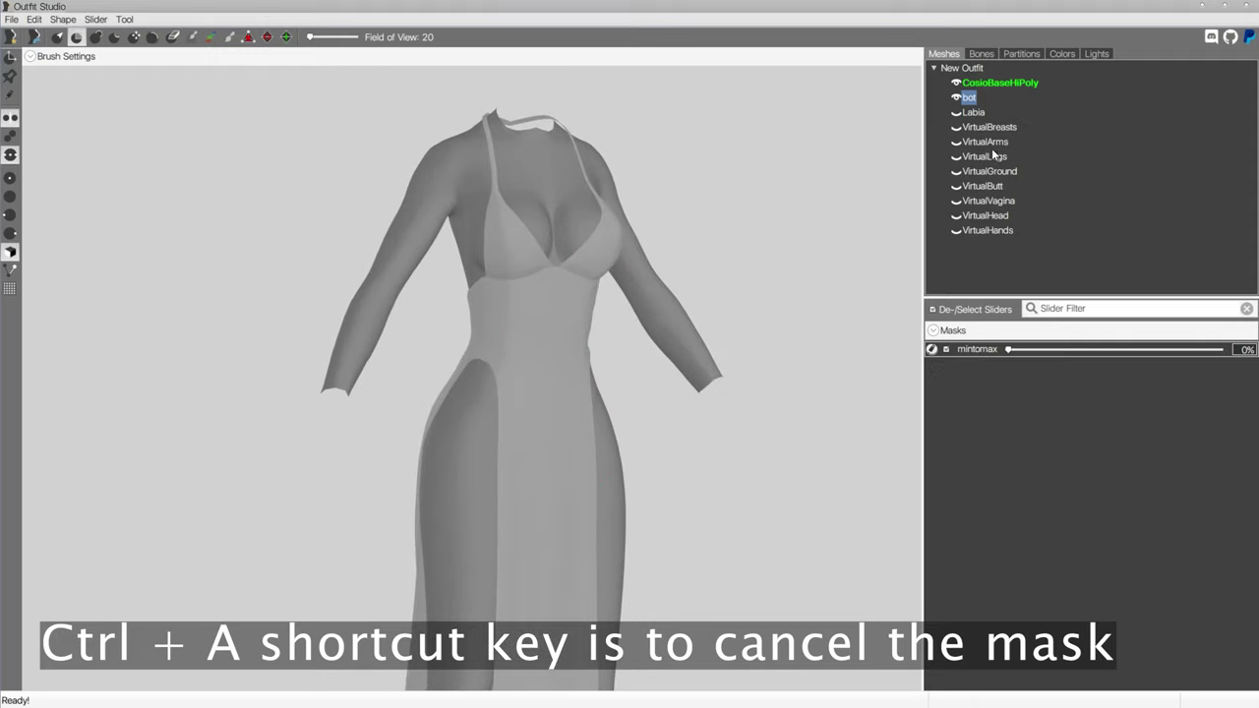
pyautogui.click(931, 350)
pyautogui.moveTo(615, 256); pyautogui.dragTo(593, 325, button='middle')
pyautogui.scroll(2, 580, 435)
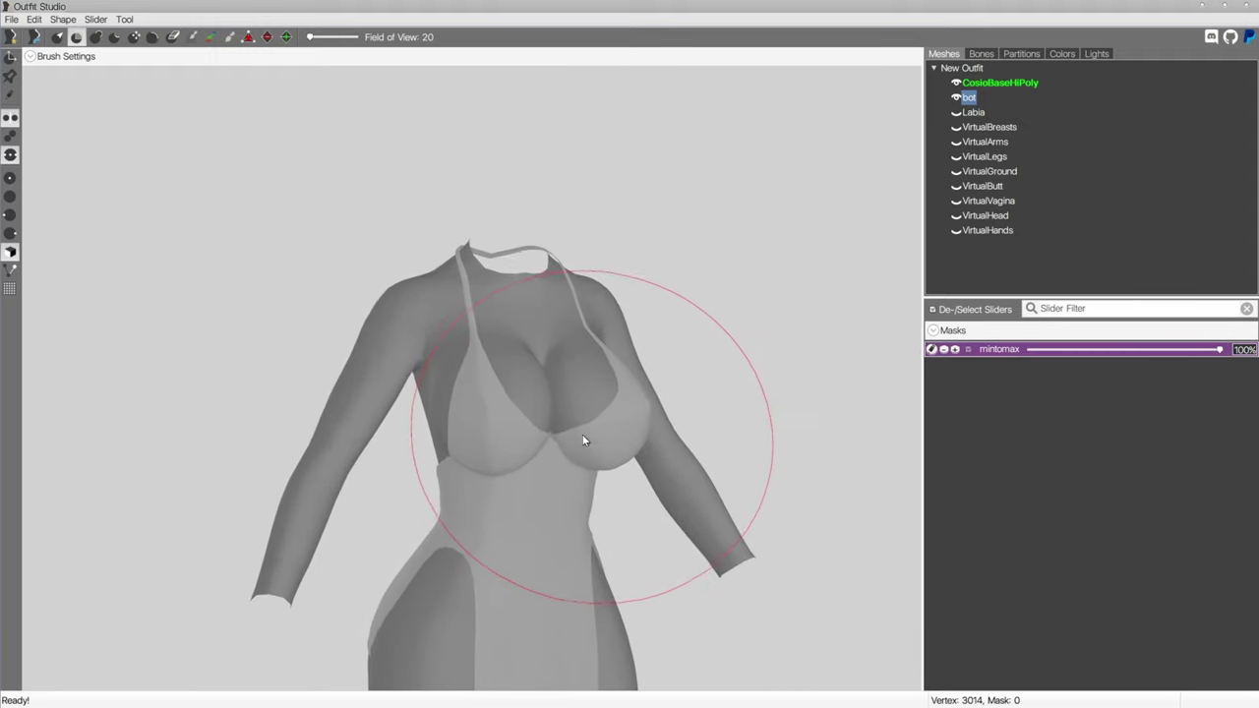
# Step: Check the dress fit around the chest in wireframe and set the Inflate brush size to 0.203
pyautogui.moveTo(580, 436); pyautogui.dragTo(584, 401, button='middle')
pyautogui.scroll(1, 584, 401)
pyautogui.press('w')
pyautogui.moveTo(584, 400)
pyautogui.mouseDown(button='right')
pyautogui.moveTo(566, 378)
pyautogui.moveTo(599, 360)
pyautogui.moveTo(479, 363)
pyautogui.moveTo(643, 363)
pyautogui.moveTo(610, 371)
pyautogui.moveTo(545, 368)
pyautogui.moveTo(737, 354)
pyautogui.moveTo(555, 358)
pyautogui.moveTo(576, 393)
pyautogui.moveTo(669, 402)
pyautogui.moveTo(706, 351)
pyautogui.mouseUp(button='right')
pyautogui.press('w')
pyautogui.scroll(1, 540, 363)
pyautogui.scroll(-2, 538, 363)
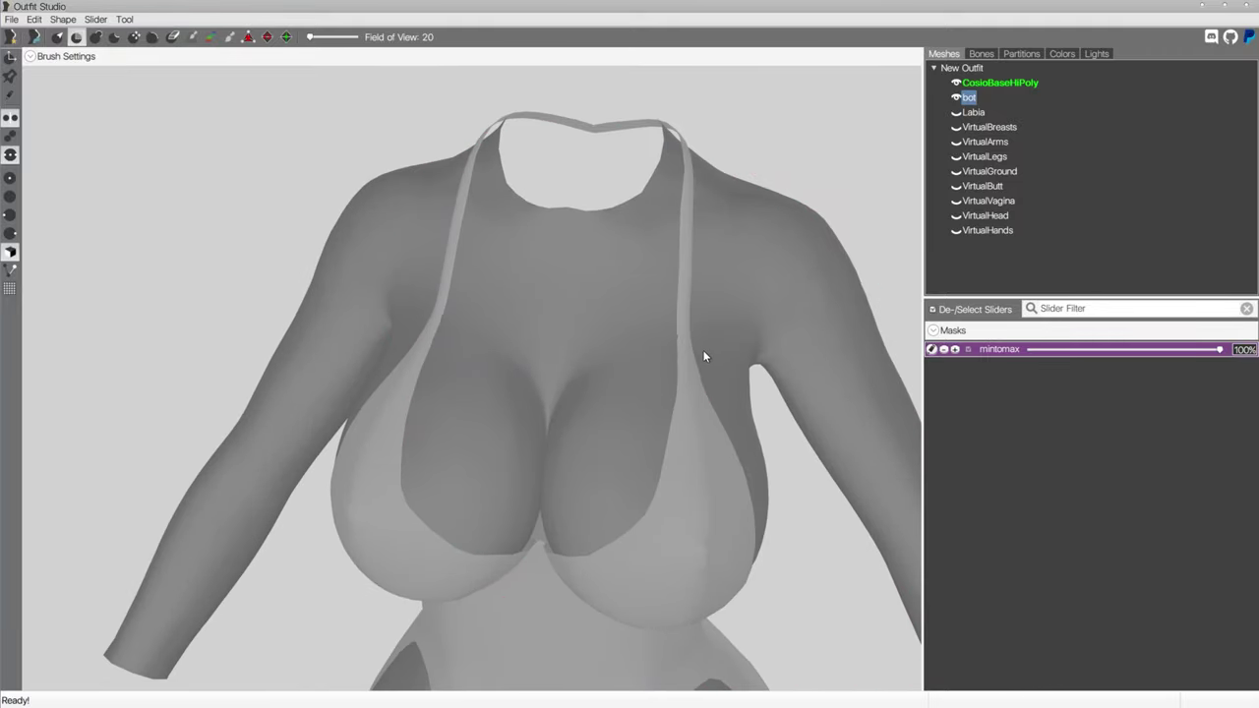
pyautogui.click(66, 56)
pyautogui.click(203, 80)
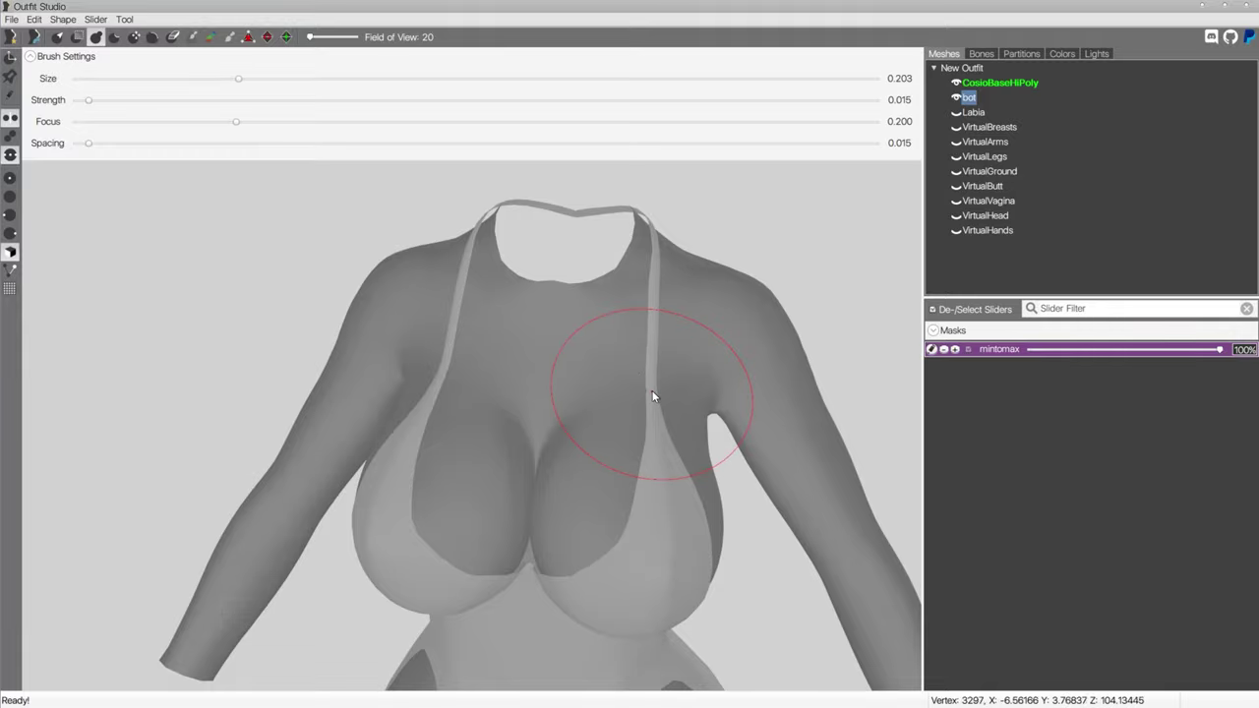
# Step: Inflate the bot dress at the rear hip where the body pokes through, checking the fit from several angles
pyautogui.moveTo(655, 393); pyautogui.dragTo(565, 350, button='middle')
pyautogui.press('space')
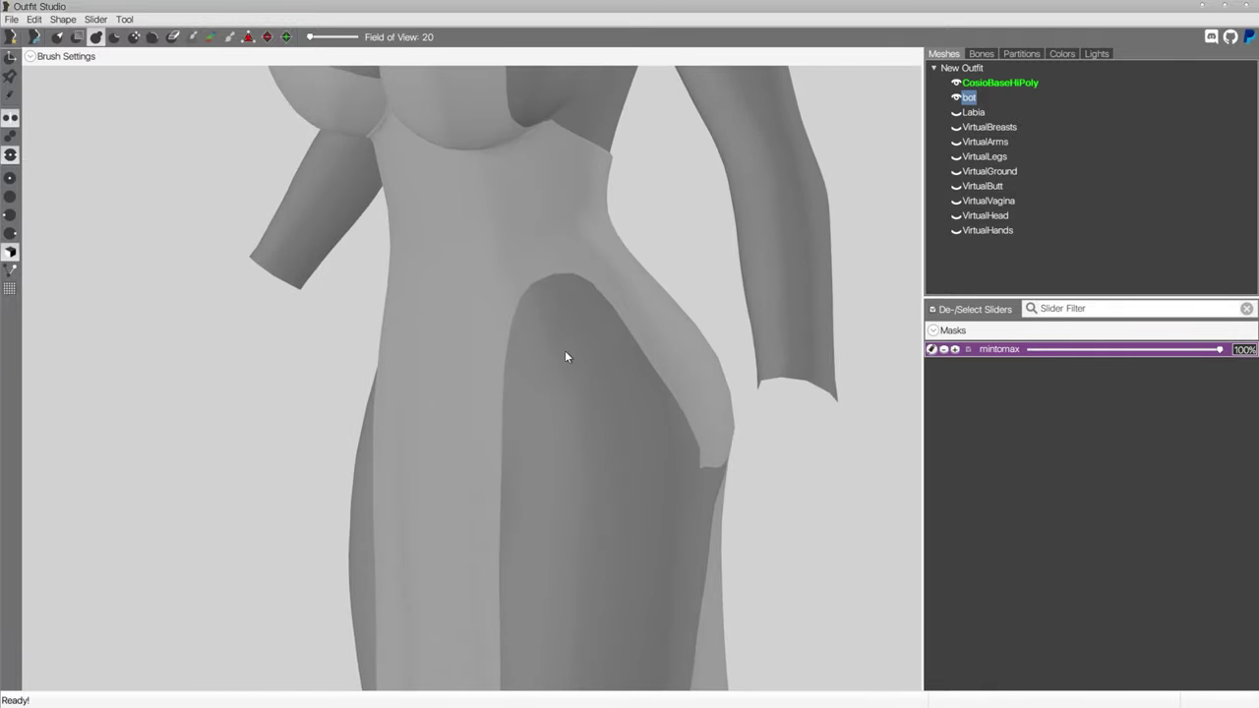
pyautogui.scroll(-2, 565, 350)
pyautogui.moveTo(590, 352)
pyautogui.mouseDown(button='right')
pyautogui.moveTo(341, 333)
pyautogui.moveTo(354, 340)
pyautogui.mouseUp(button='right')
pyautogui.moveTo(541, 401); pyautogui.dragTo(570, 371, button='right')
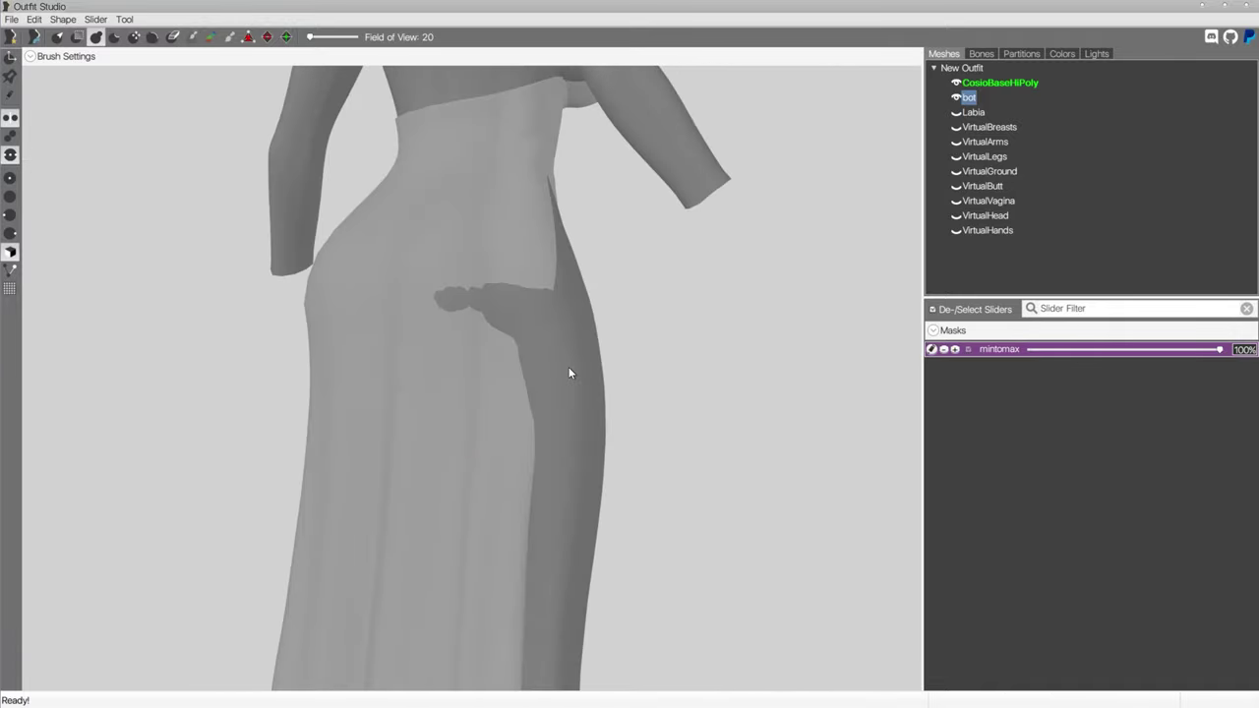
pyautogui.moveTo(370, 81)
pyautogui.press('space')
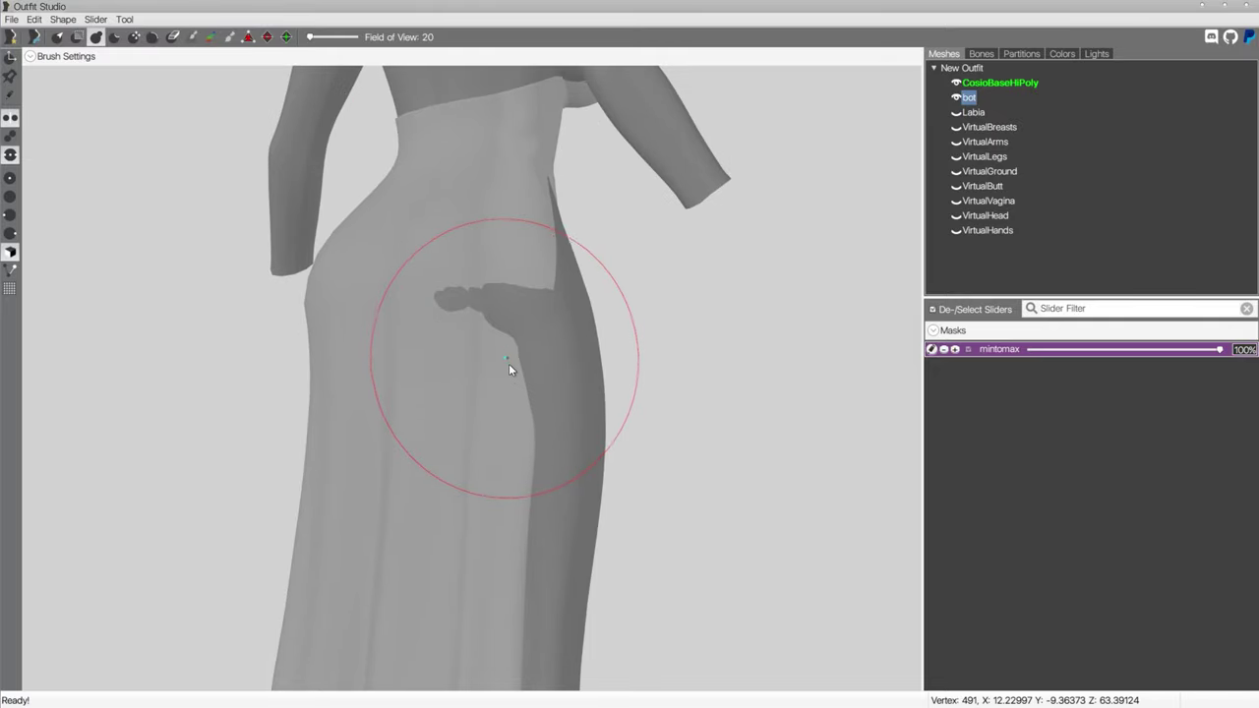
pyautogui.moveTo(537, 371)
pyautogui.mouseDown()
pyautogui.moveTo(538, 315)
pyautogui.moveTo(542, 354)
pyautogui.moveTo(545, 329)
pyautogui.mouseUp()
pyautogui.moveTo(537, 387); pyautogui.dragTo(521, 360, button='middle')
pyautogui.scroll(-1, 521, 360)
pyautogui.moveTo(521, 366)
pyautogui.mouseDown(button='right')
pyautogui.moveTo(396, 380)
pyautogui.moveTo(424, 391)
pyautogui.moveTo(396, 301)
pyautogui.moveTo(332, 357)
pyautogui.moveTo(542, 351)
pyautogui.moveTo(506, 326)
pyautogui.moveTo(758, 356)
pyautogui.moveTo(596, 360)
pyautogui.moveTo(413, 478)
pyautogui.moveTo(514, 453)
pyautogui.moveTo(796, 422)
pyautogui.moveTo(558, 345)
pyautogui.moveTo(591, 379)
pyautogui.mouseUp(button='right')
pyautogui.press('w')
pyautogui.press('w')
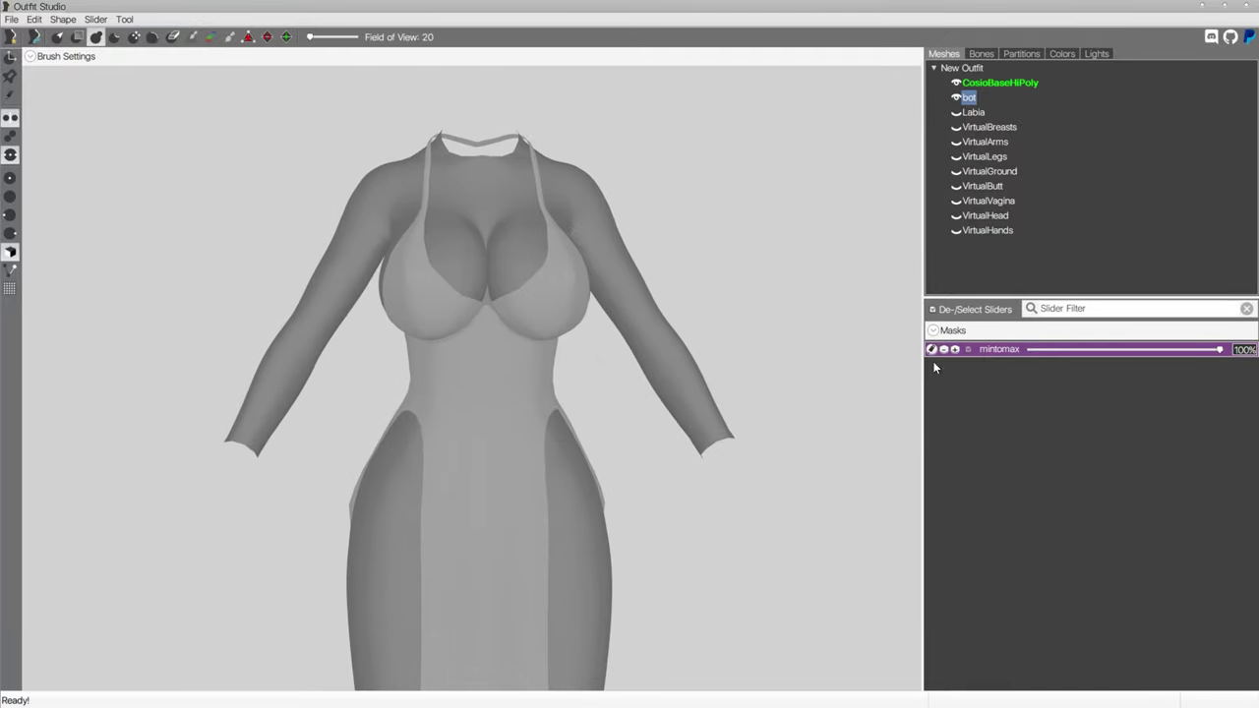
# Step: Turn off edit mode for the mintomax slider and select only the bot dress in the mesh list
pyautogui.click(932, 350)
pyautogui.scroll(5, 653, 391)
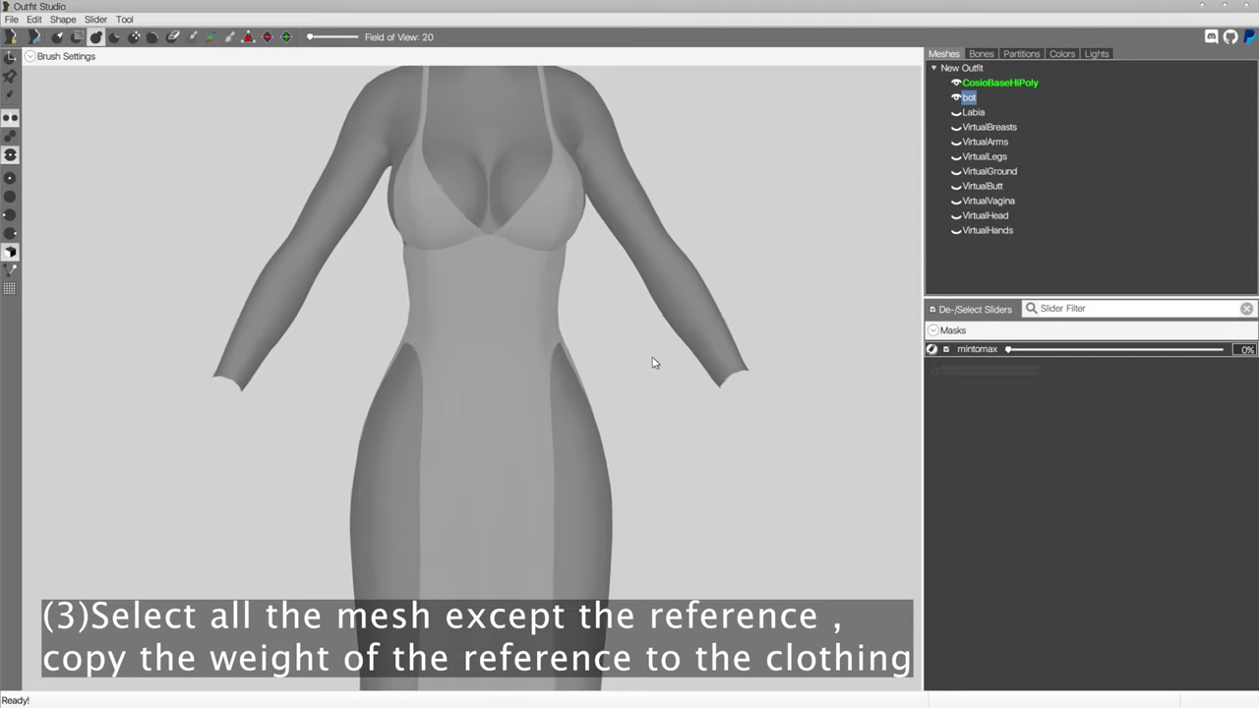
pyautogui.moveTo(714, 312); pyautogui.dragTo(720, 320, button='middle')
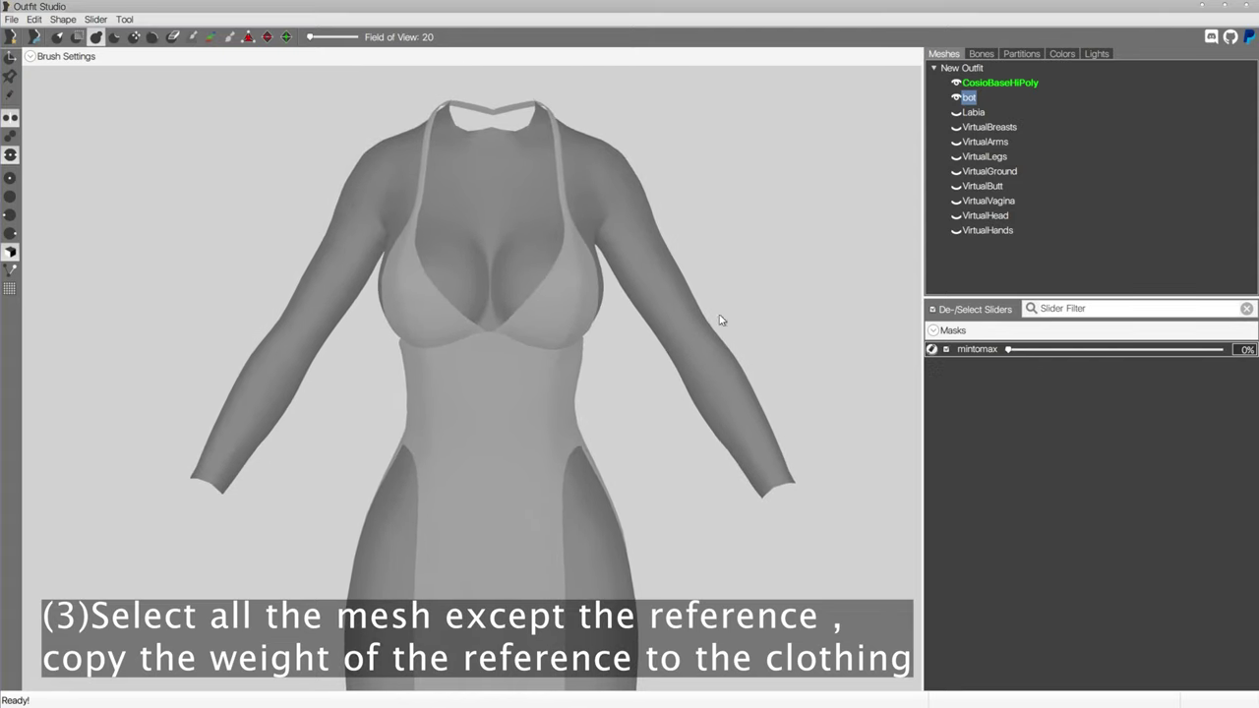
pyautogui.keyDown('shift'); pyautogui.click(980, 230); pyautogui.keyUp('shift')
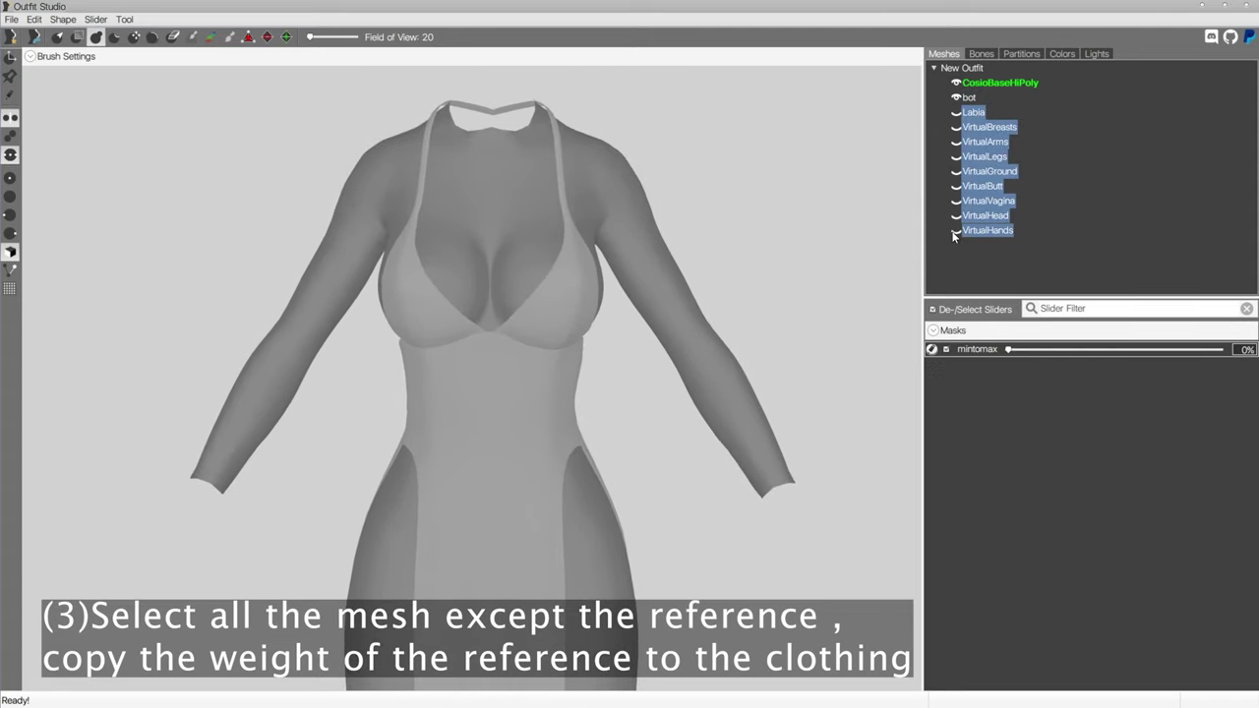
pyautogui.click(972, 99)
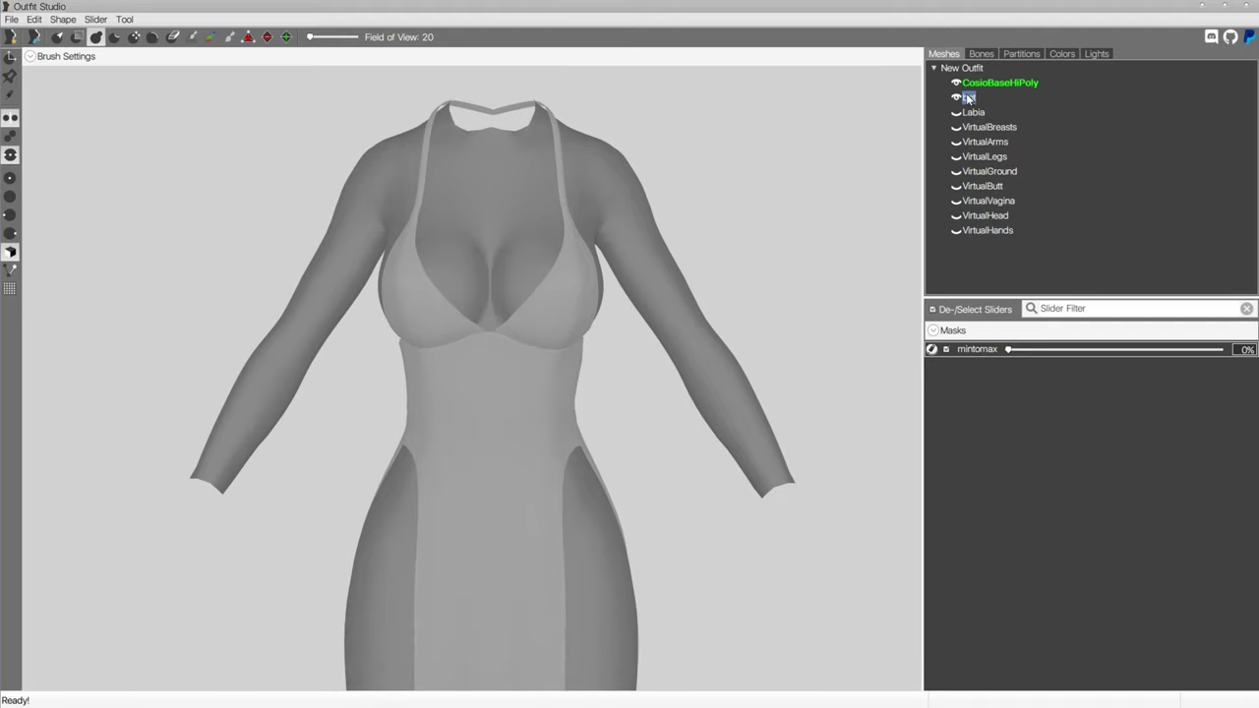
# Step: Show the bone list and delete the L Breast01 bone from the selected bot dress only
pyautogui.click(991, 55)
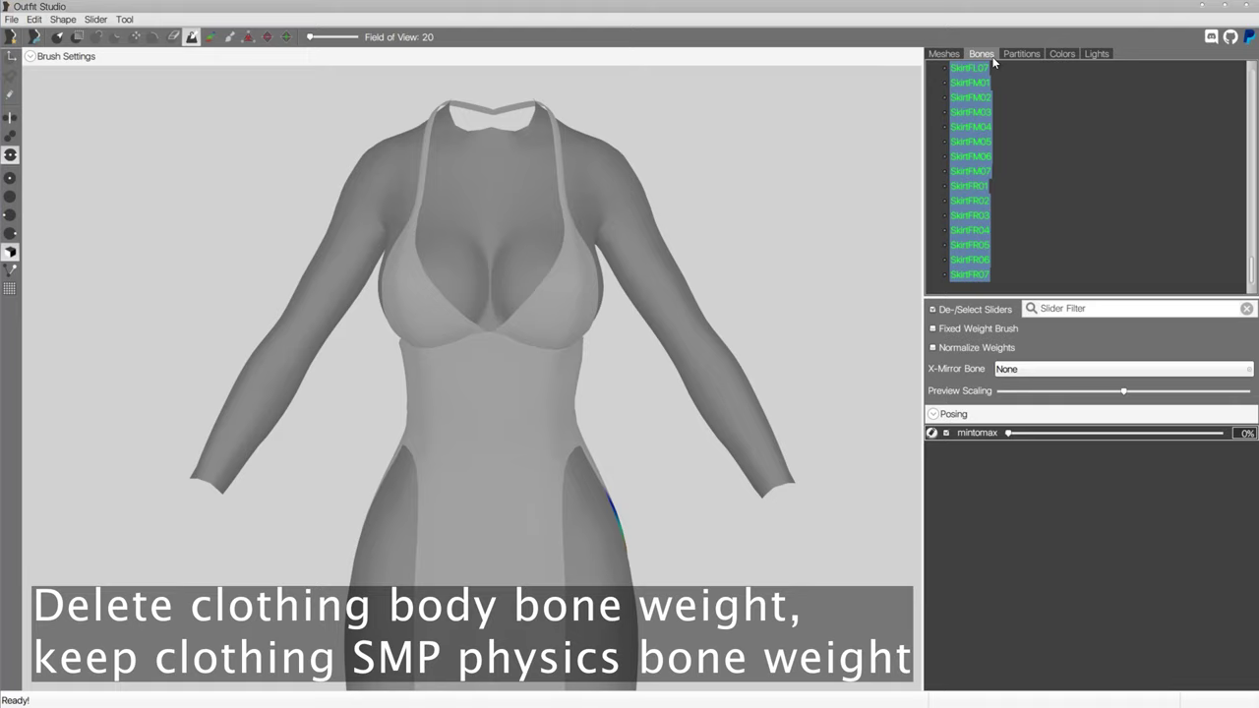
pyautogui.scroll(10, 1005, 197)
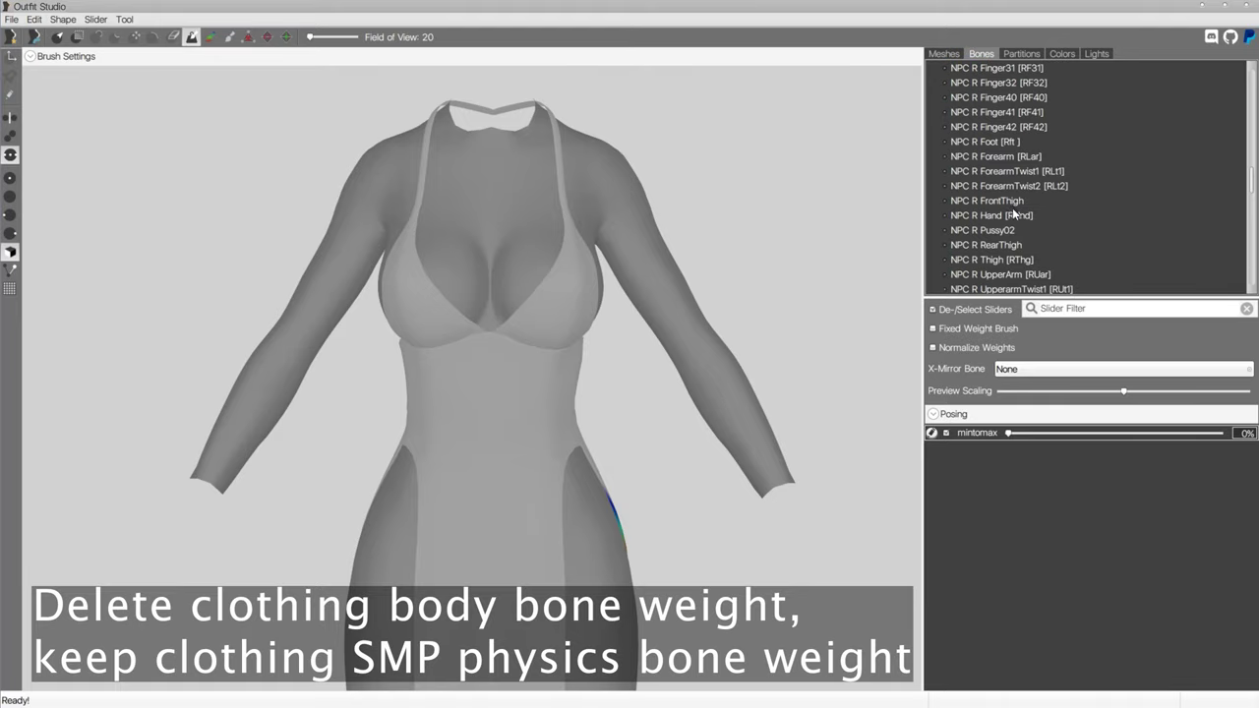
pyautogui.scroll(15, 1013, 211)
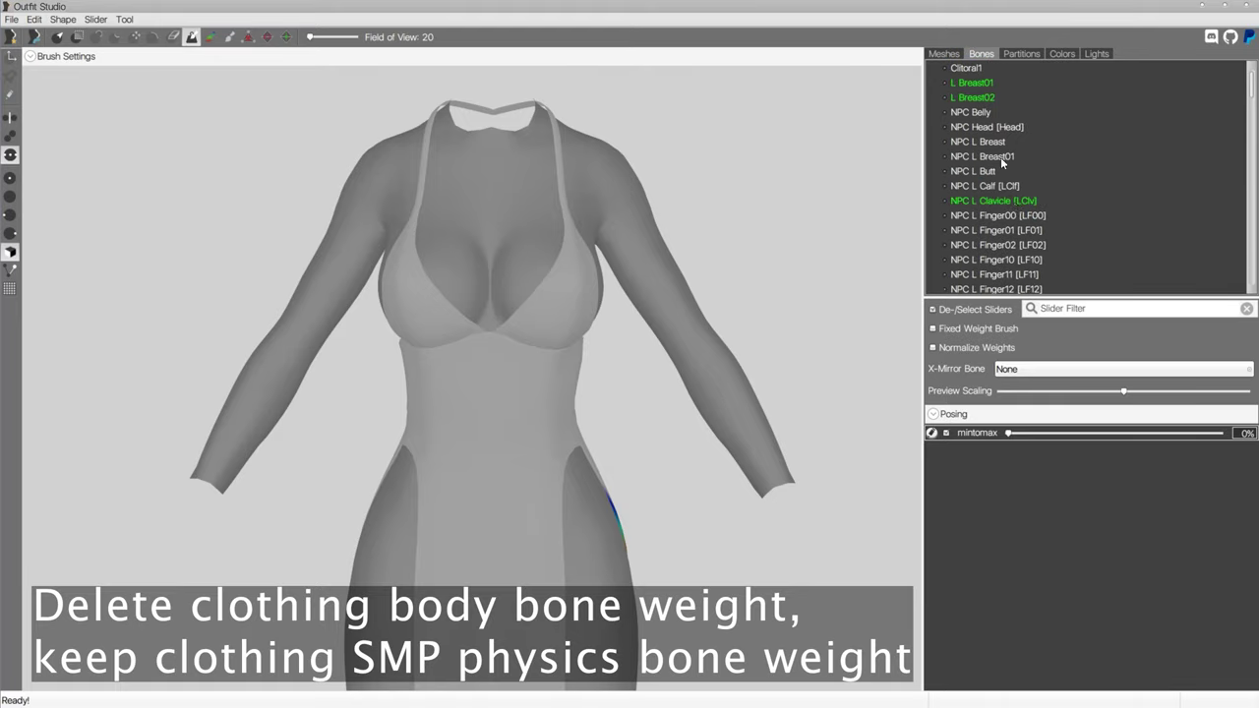
pyautogui.click(984, 85)
pyautogui.rightClick(988, 86)
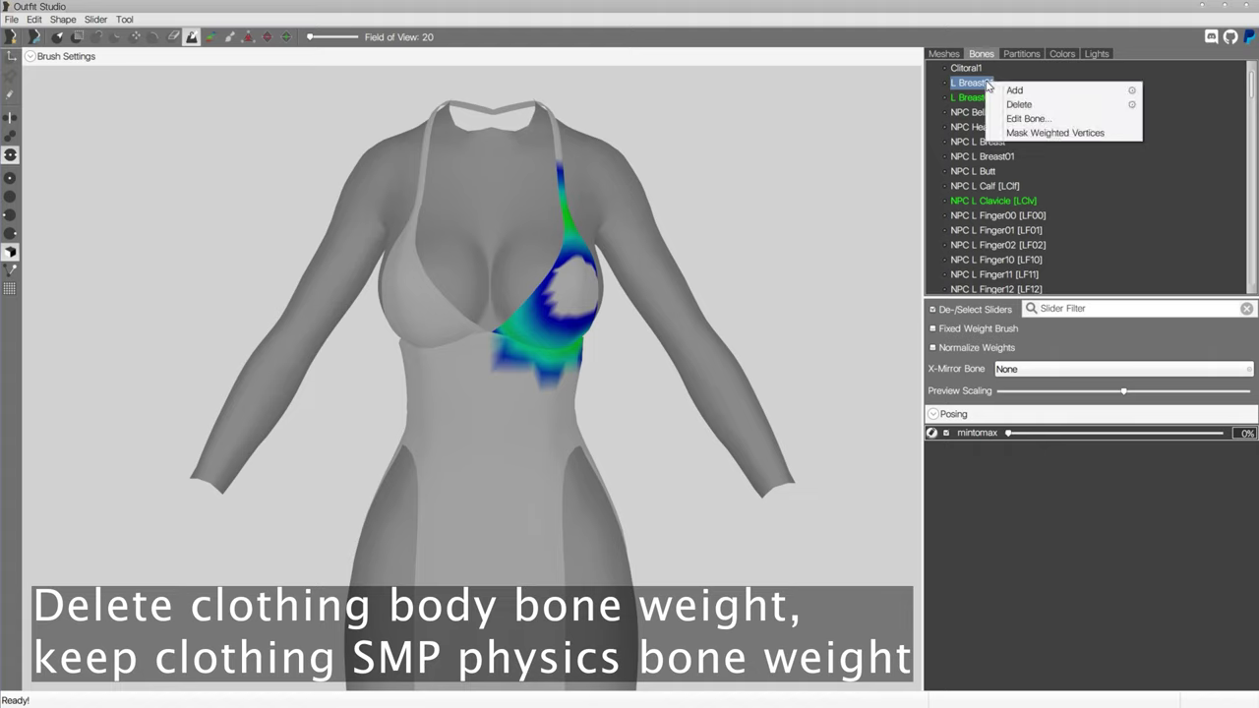
pyautogui.moveTo(1011, 106)
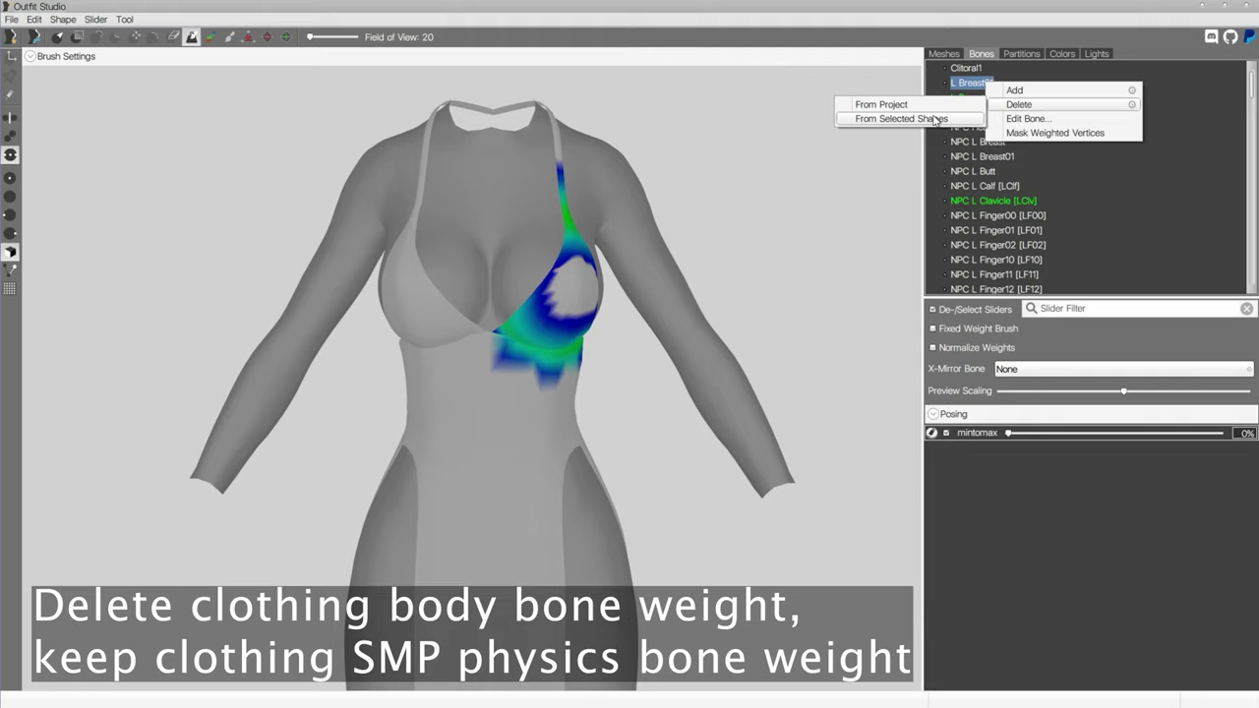
pyautogui.click(900, 122)
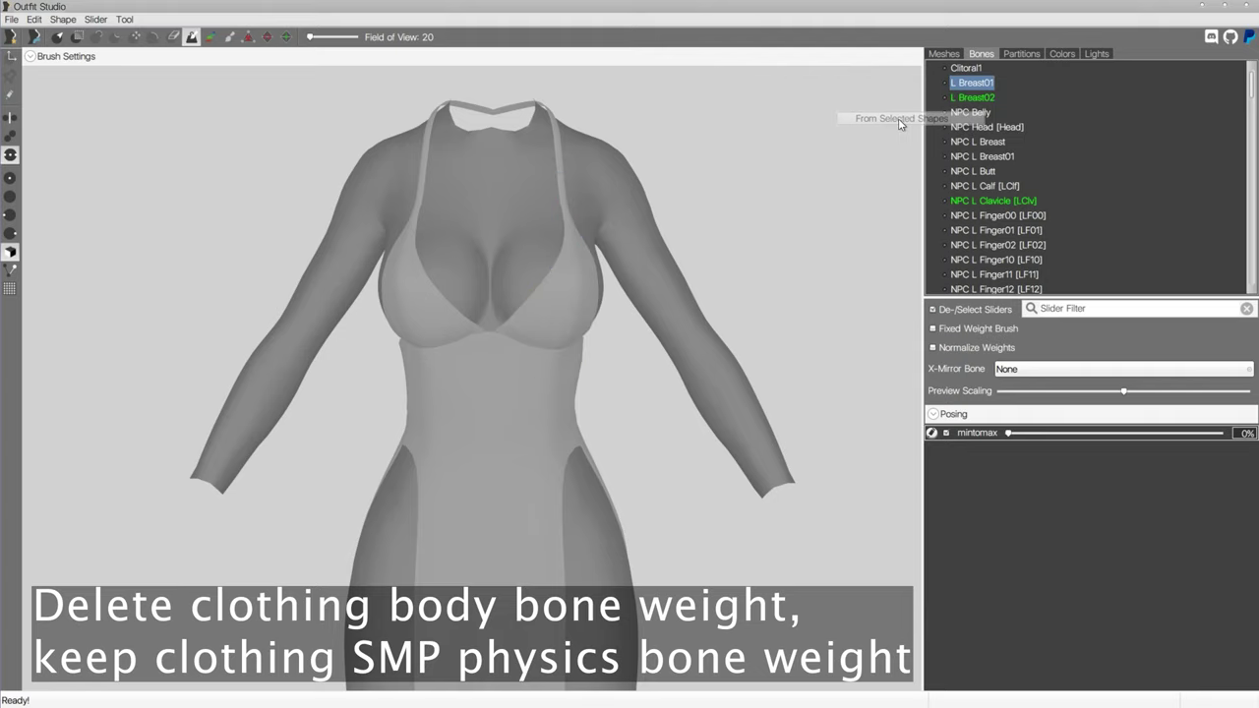
# Step: Delete the L Breast02 bone from the selected bot dress only
pyautogui.click(978, 99)
pyautogui.rightClick(979, 100)
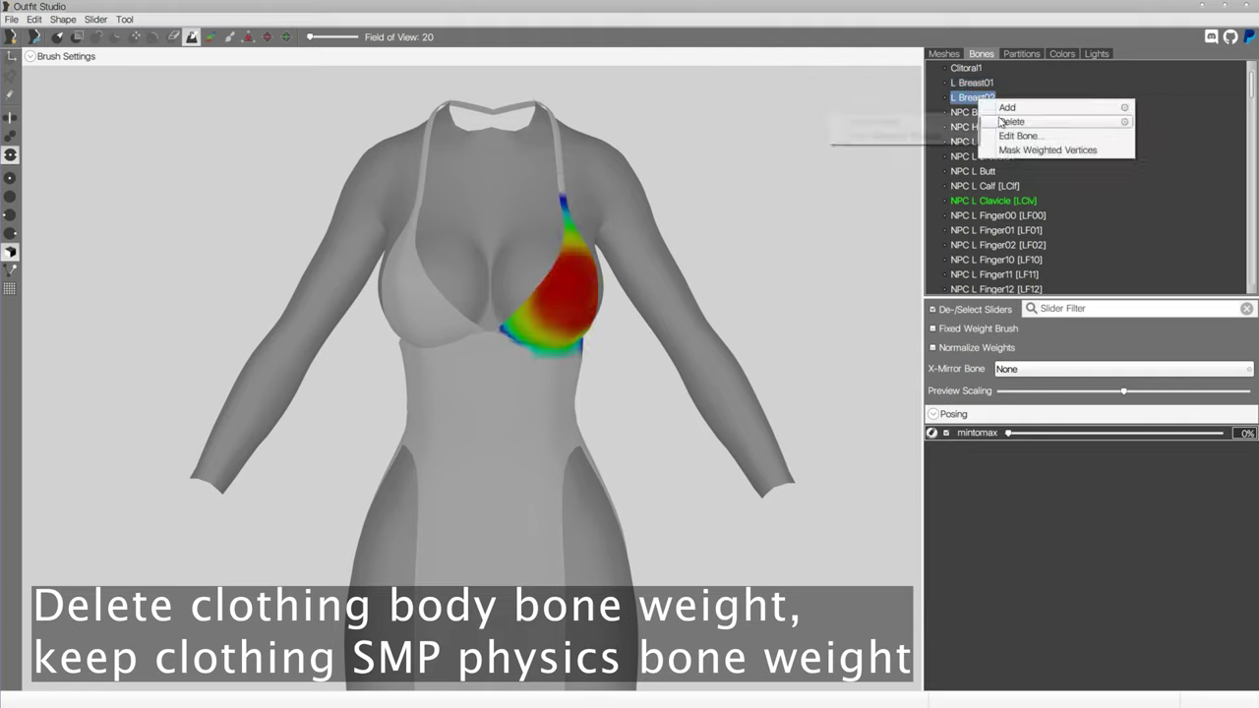
pyautogui.moveTo(1001, 122)
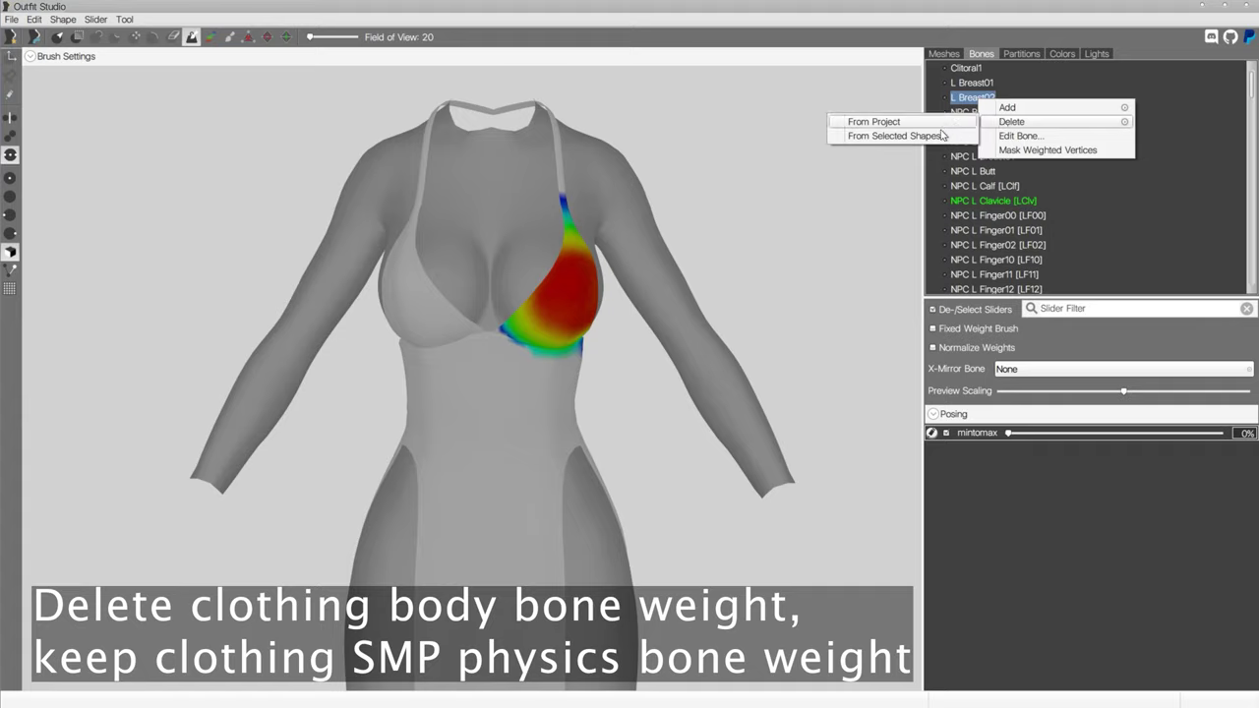
pyautogui.click(888, 139)
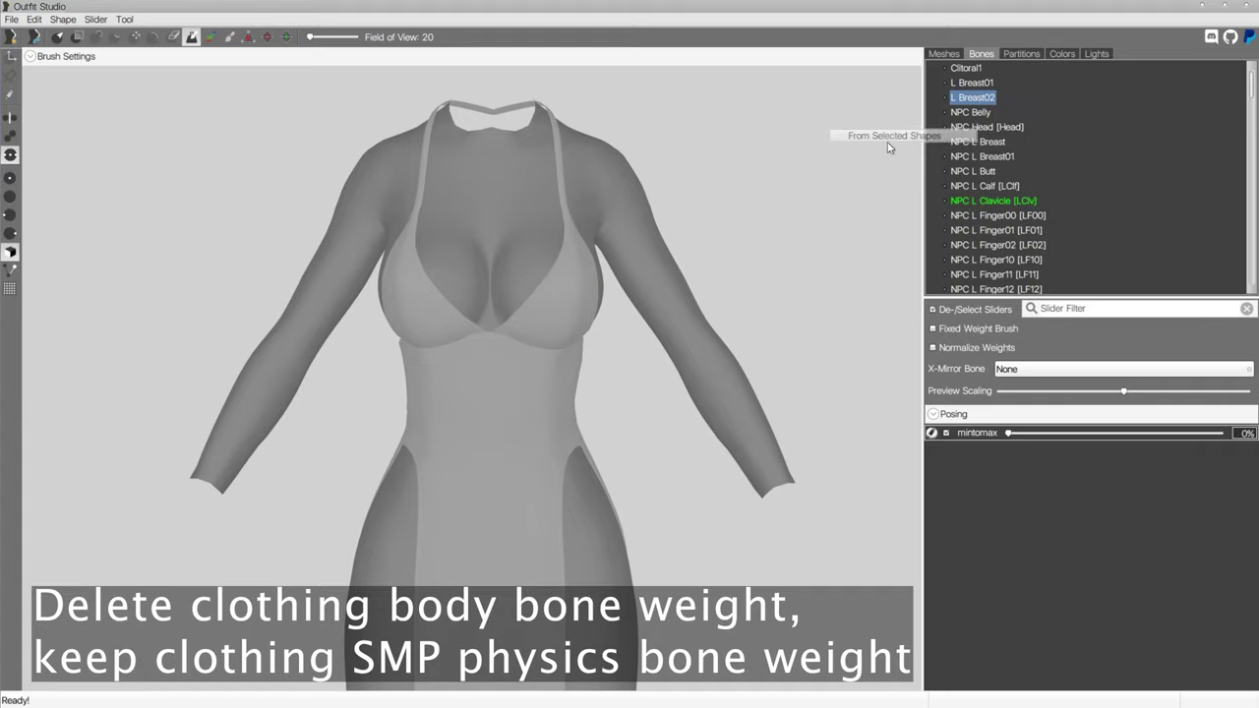
# Step: Delete the NPC L Clavicle [LClv] bone from the bot dress
pyautogui.click(995, 202)
pyautogui.rightClick(999, 204)
pyautogui.moveTo(1028, 225)
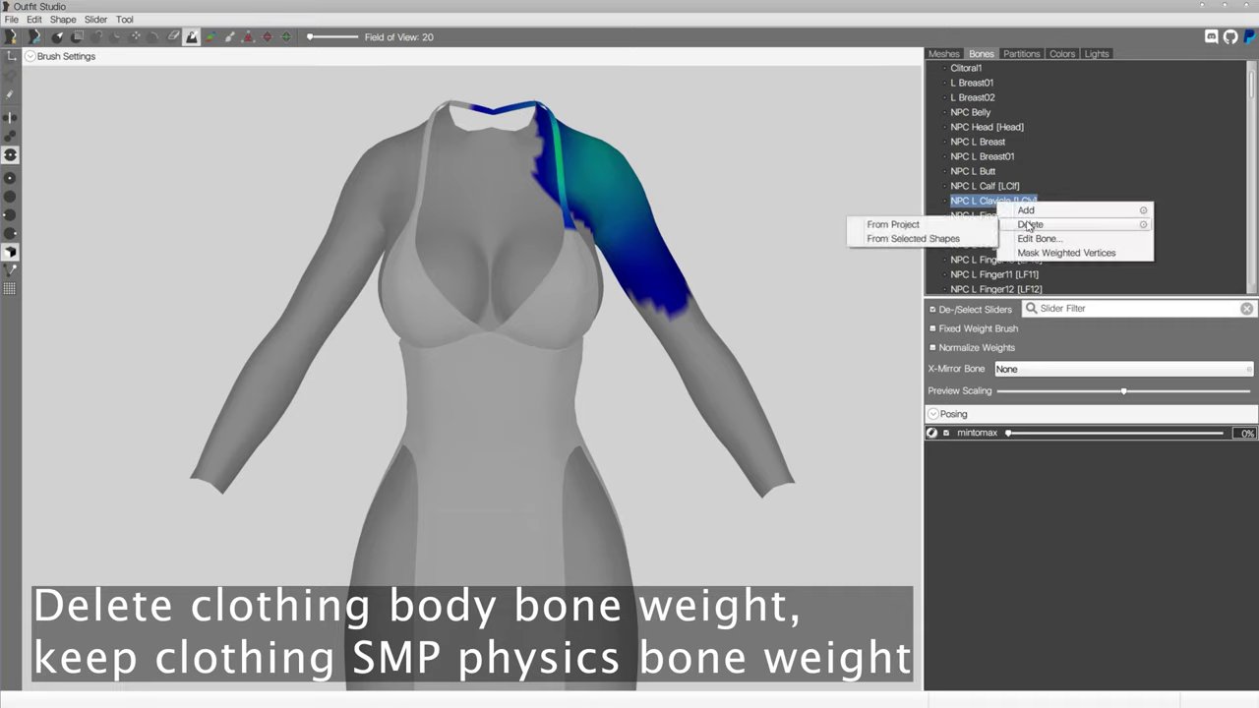